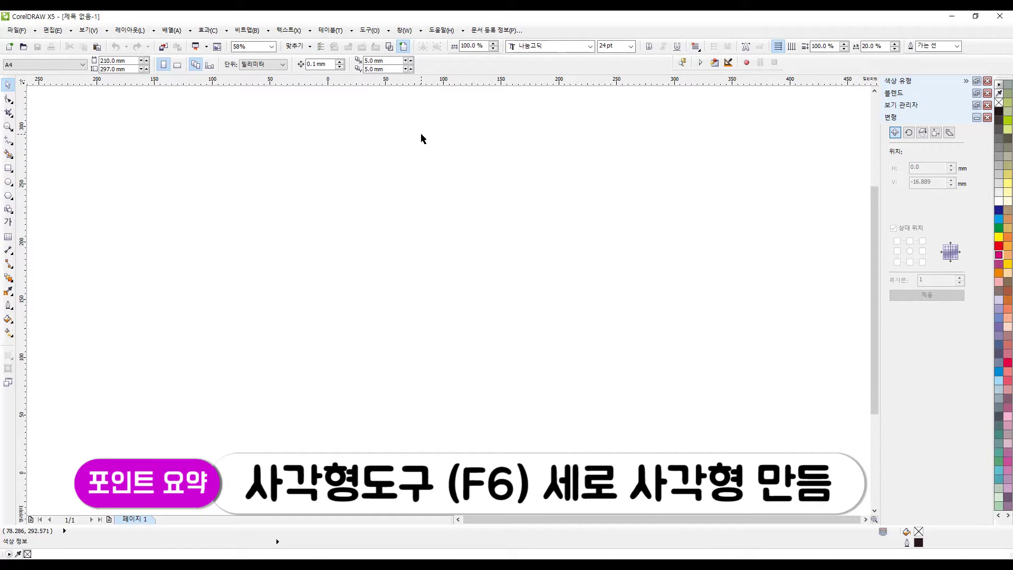
- Draw a tall vertical rectangle about 6 by 305 mm, fill it with 30% black and remove its outline
{"action": "key", "text": "F6"}
{"action": "left_click_drag", "start_coordinate": [419, 122], "coordinate": [425, 475]}
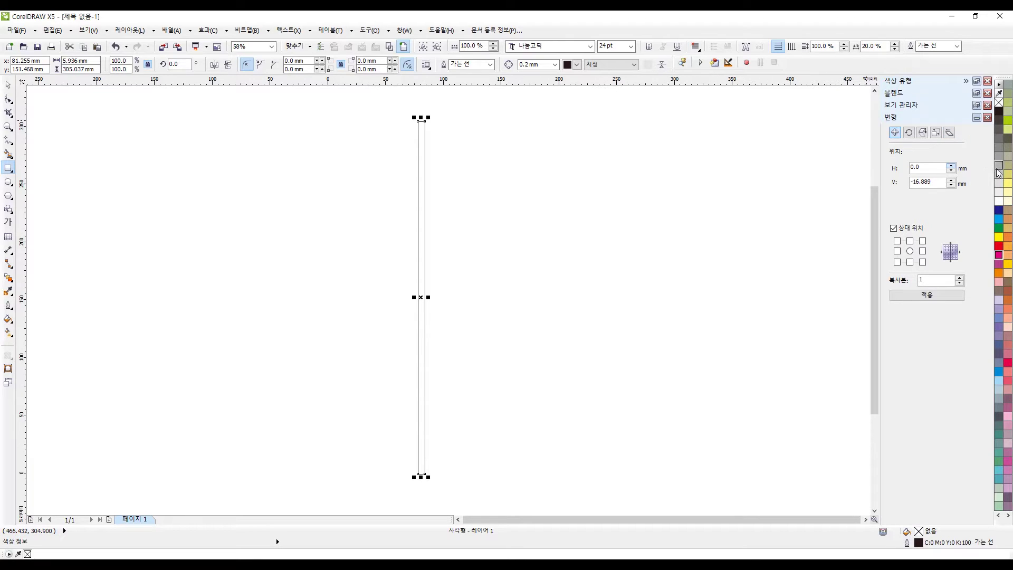
{"action": "left_click", "coordinate": [999, 171]}
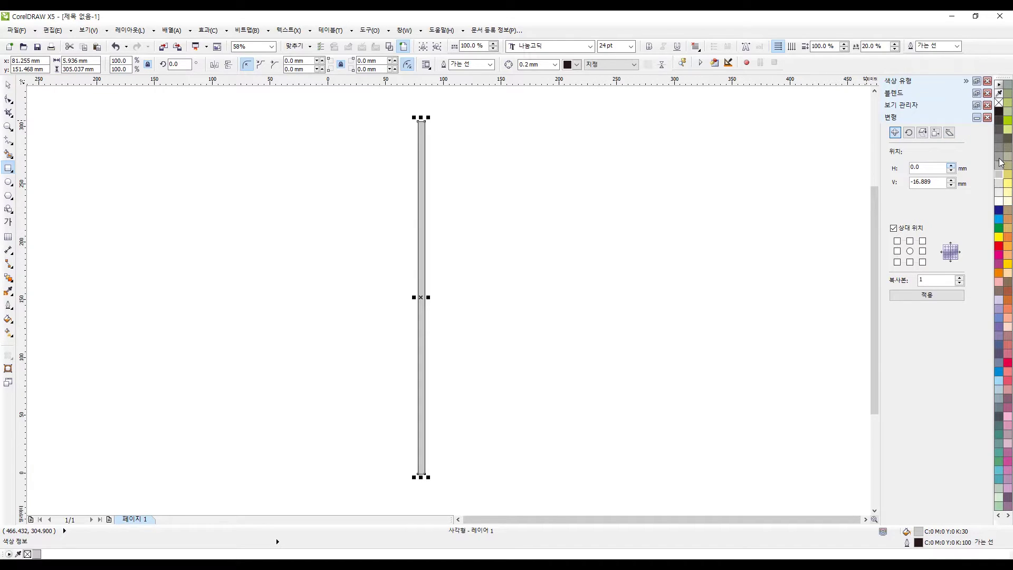
{"action": "right_click", "coordinate": [998, 103]}
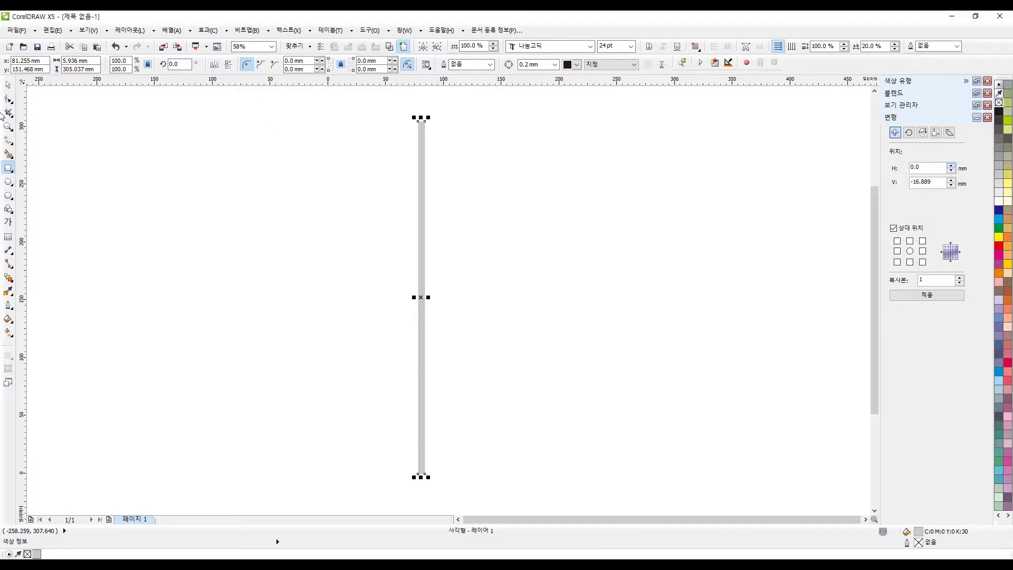
- Move the grey bar slightly up and over, and stretch it downward to about 324 mm tall
{"action": "left_click", "coordinate": [8, 85]}
{"action": "left_click", "coordinate": [377, 160]}
{"action": "left_click_drag", "start_coordinate": [422, 148], "coordinate": [425, 141]}
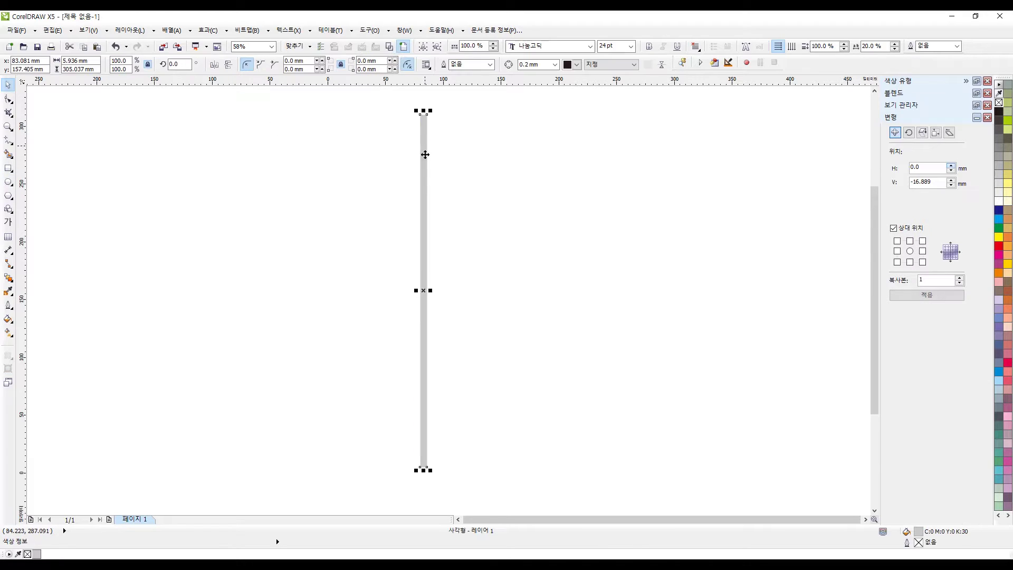
{"action": "left_click_drag", "start_coordinate": [423, 470], "coordinate": [421, 490]}
{"action": "left_click", "coordinate": [437, 141]}
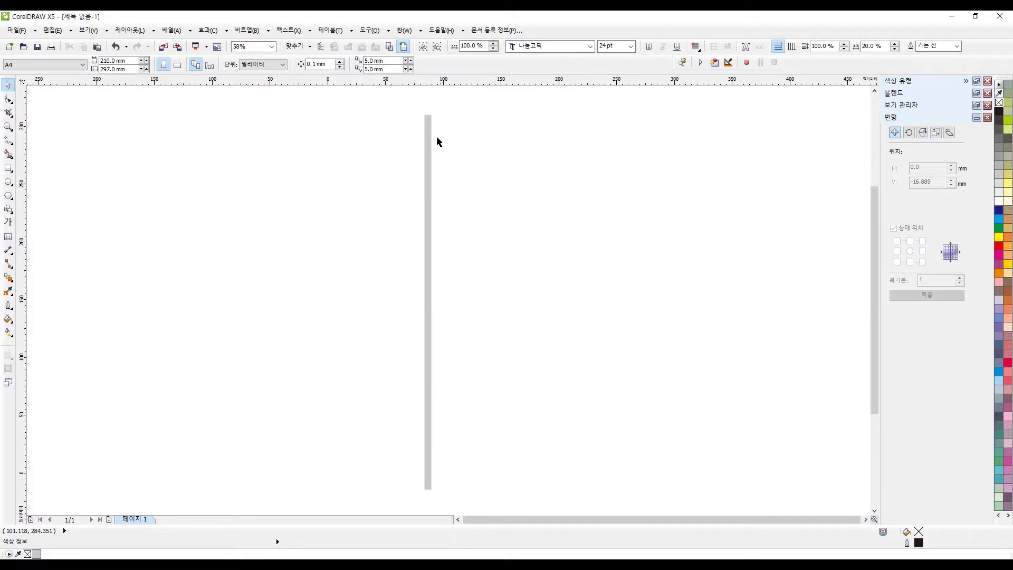
- Duplicate the bar in place, reshape the copy into a label about 42 by 12 mm near the bar's upper end, and fill it cyan
{"action": "left_click", "coordinate": [428, 128]}
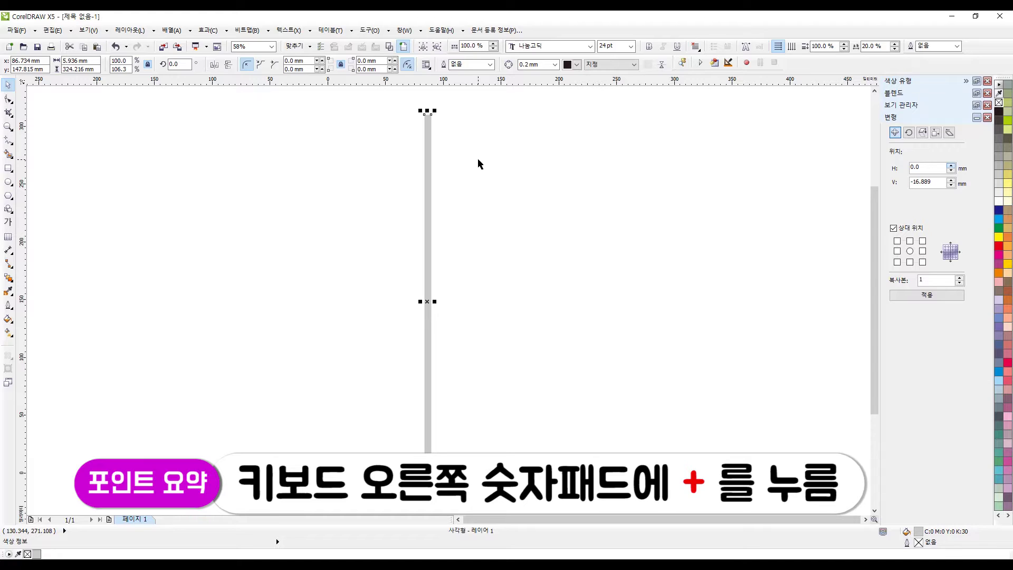
{"action": "key", "text": "KP_Add"}
{"action": "left_click_drag", "start_coordinate": [427, 110], "coordinate": [428, 130]}
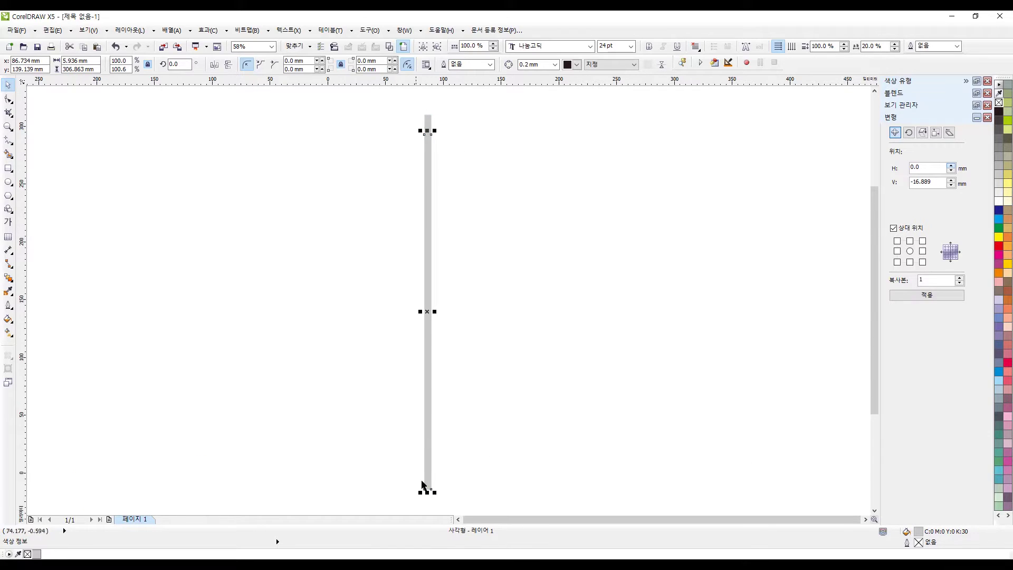
{"action": "left_click_drag", "start_coordinate": [428, 489], "coordinate": [352, 125]}
{"action": "left_click", "coordinate": [460, 167]}
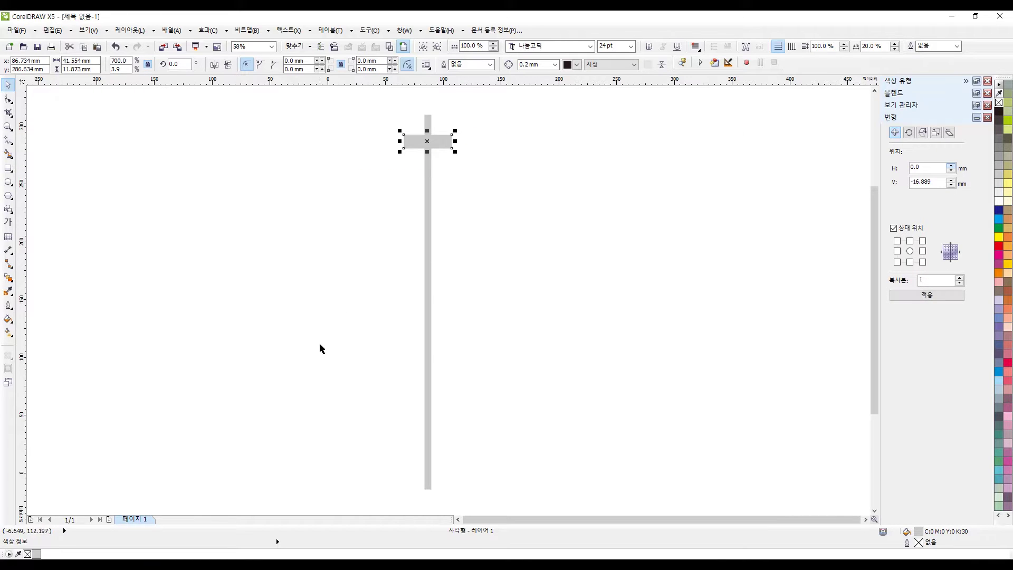
{"action": "left_click", "coordinate": [998, 219]}
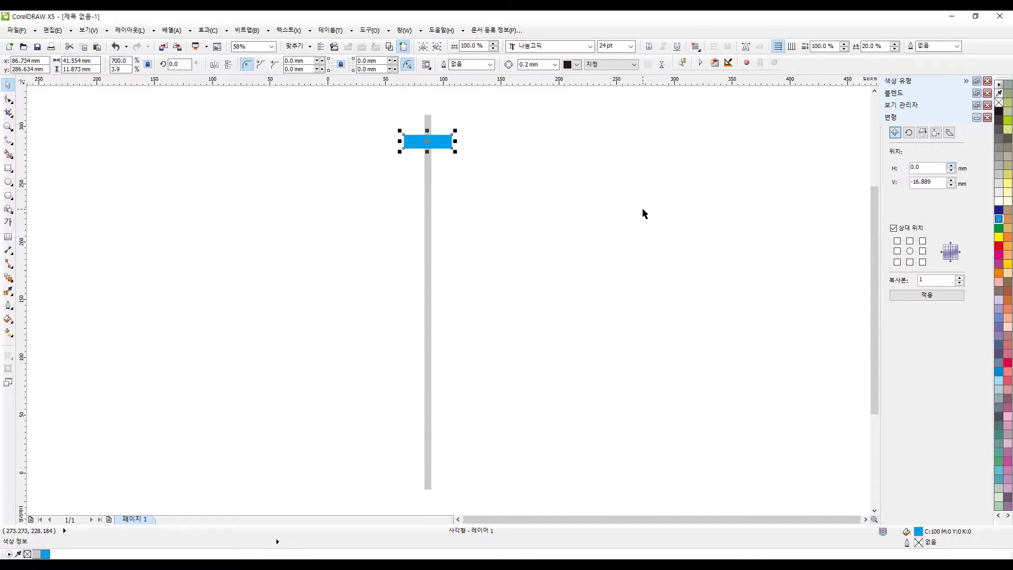
{"action": "left_click", "coordinate": [510, 170]}
{"action": "left_click_drag", "start_coordinate": [510, 169], "coordinate": [383, 126]}
{"action": "left_click", "coordinate": [511, 172]}
{"action": "left_click_drag", "start_coordinate": [524, 158], "coordinate": [425, 162]}
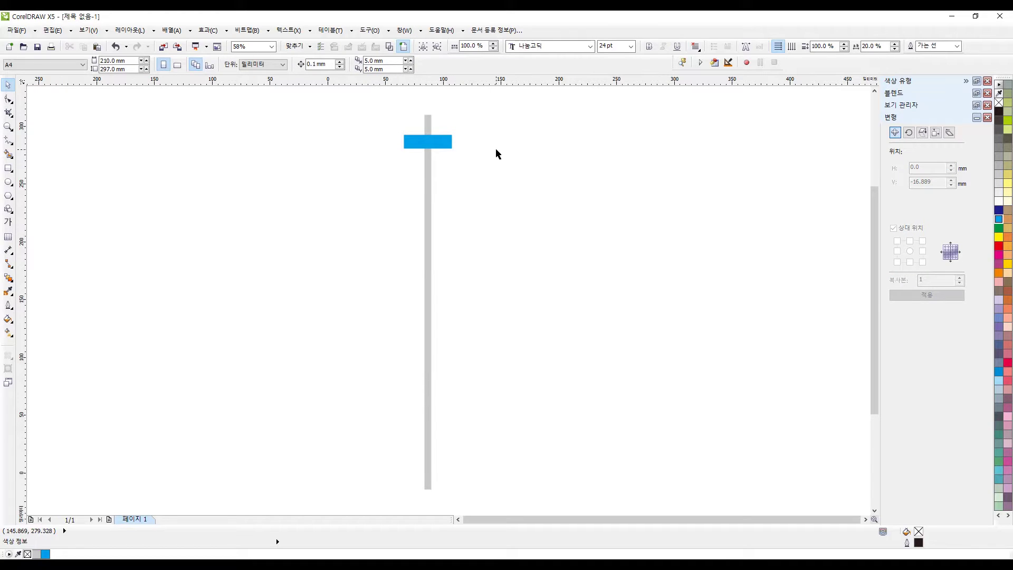
- Add the text "09:00" in bold white and center it on the blue label
{"action": "left_click", "coordinate": [8, 222]}
{"action": "left_click", "coordinate": [464, 170]}
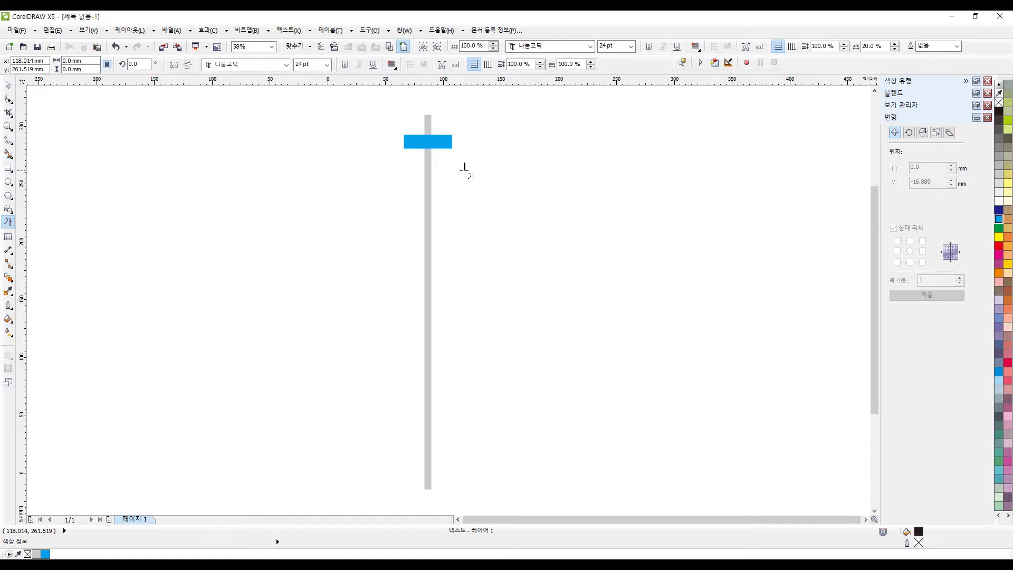
{"action": "type", "text": "09:00"}
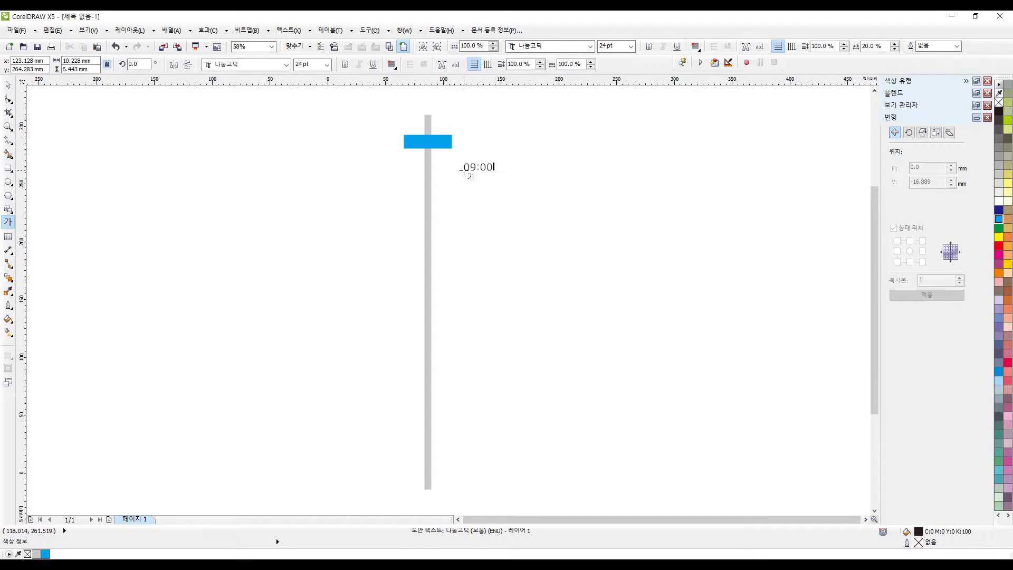
{"action": "left_click", "coordinate": [8, 85]}
{"action": "left_click", "coordinate": [345, 64]}
{"action": "left_click_drag", "start_coordinate": [479, 168], "coordinate": [429, 142]}
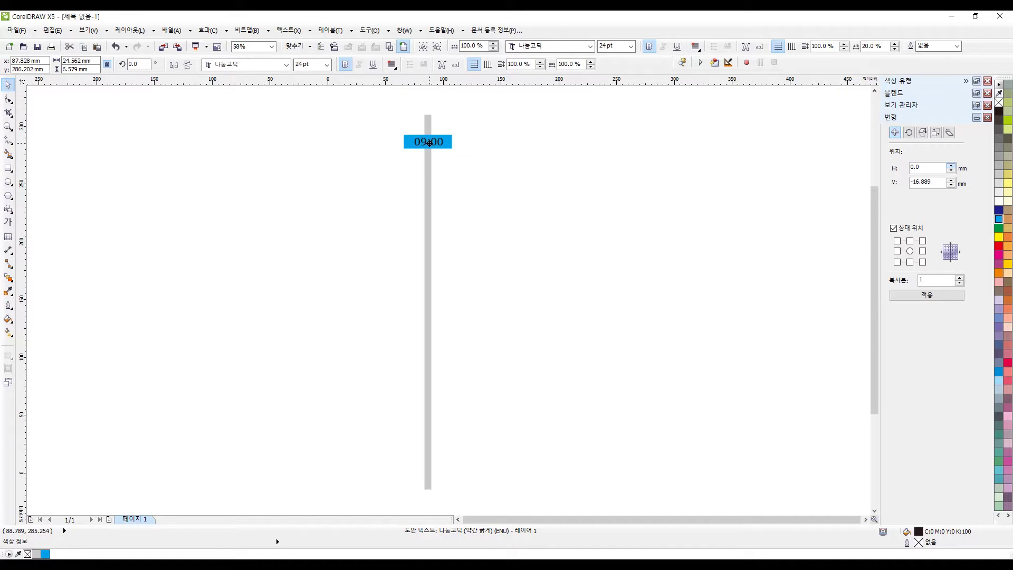
{"action": "left_click", "coordinate": [999, 201]}
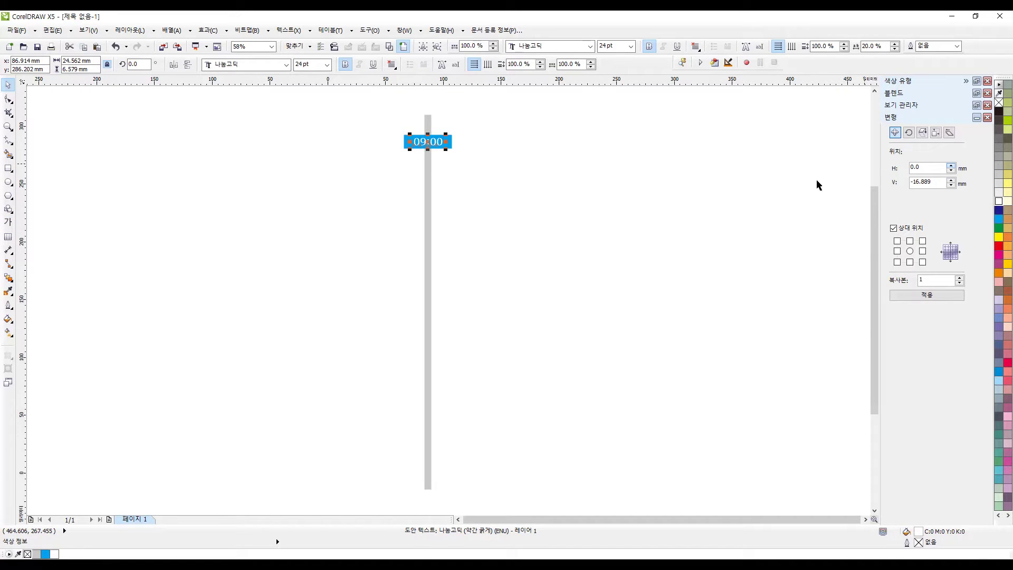
{"action": "left_click", "coordinate": [562, 164]}
- Duplicate the blue label with its text directly downward at a -11.873 mm vertical offset, one copy at a time, twice
{"action": "left_click_drag", "start_coordinate": [499, 124], "coordinate": [317, 173]}
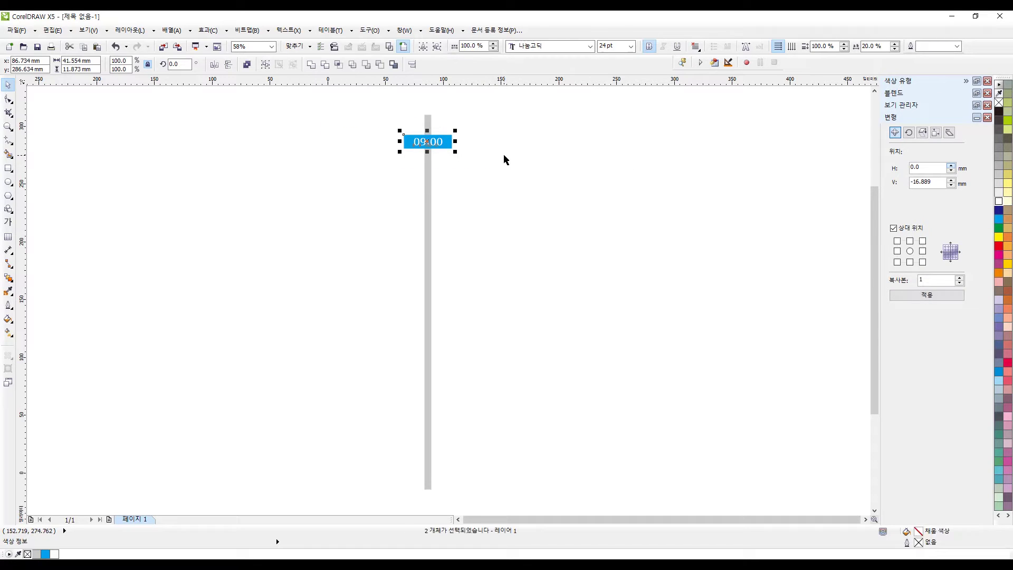
{"action": "left_click", "coordinate": [494, 148]}
{"action": "left_click_drag", "start_coordinate": [485, 126], "coordinate": [346, 178]}
{"action": "left_click_drag", "start_coordinate": [488, 165], "coordinate": [365, 124]}
{"action": "left_click", "coordinate": [909, 263]}
{"action": "left_click", "coordinate": [927, 296]}
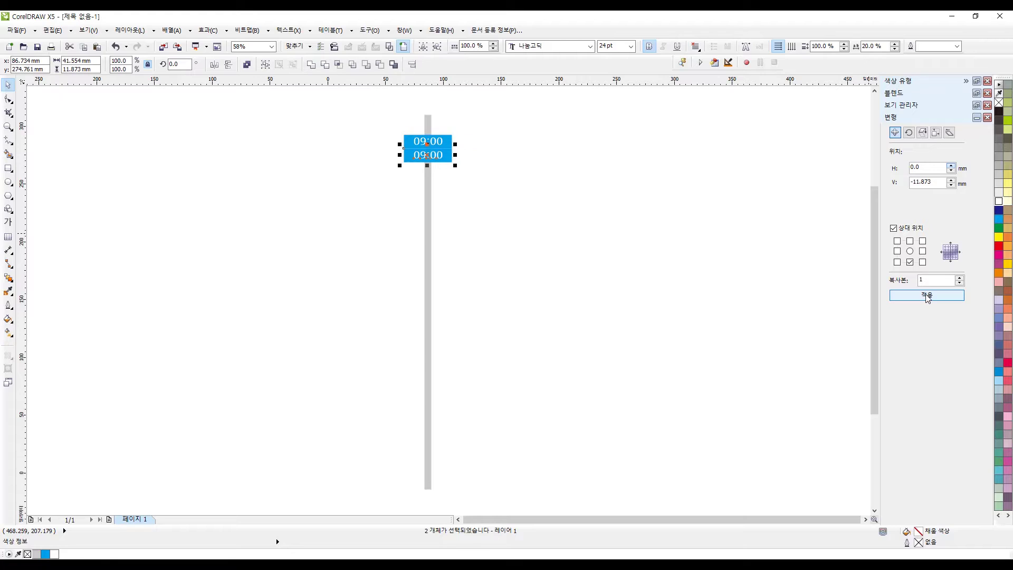
{"action": "left_click", "coordinate": [927, 296]}
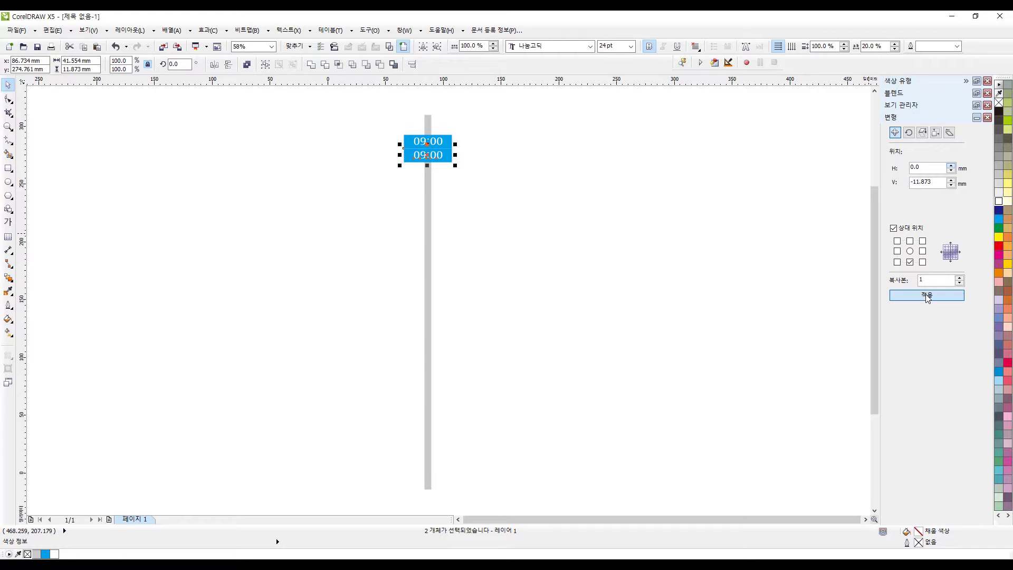
- Set the number of copies to 2 and duplicate the lowest label downward with the same offset
{"action": "double_click", "coordinate": [938, 276]}
{"action": "type", "text": "2"}
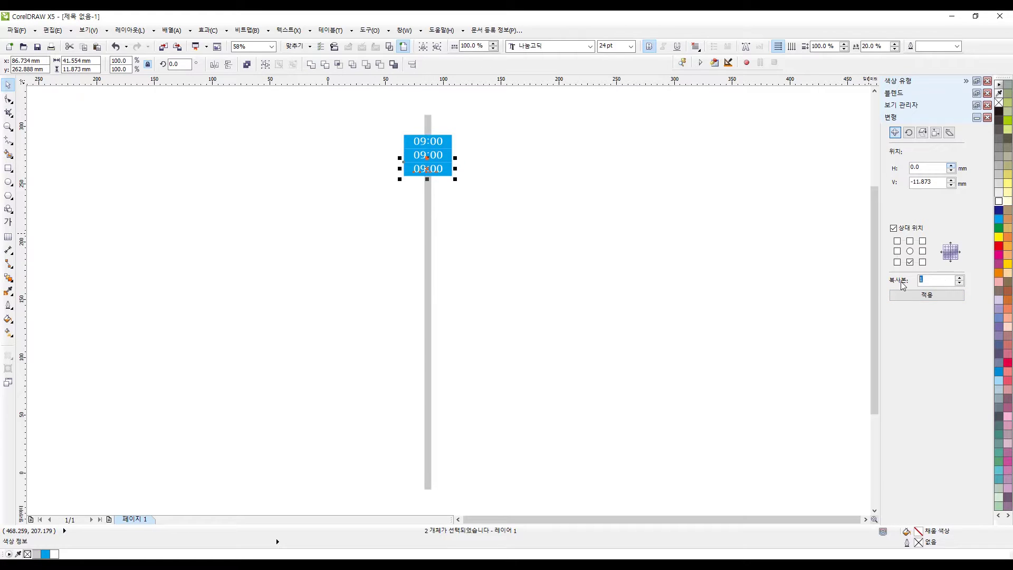
{"action": "left_click", "coordinate": [933, 297]}
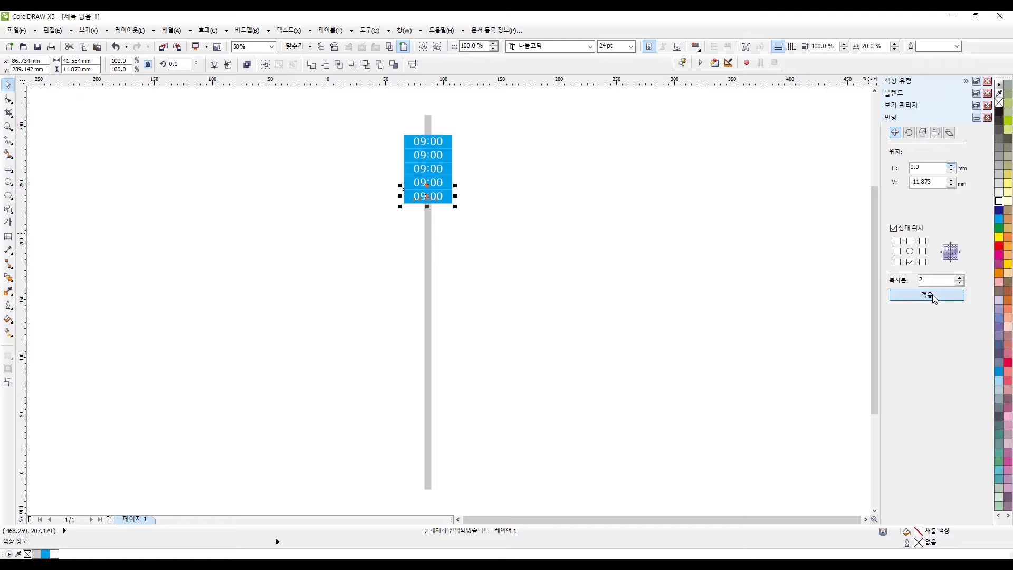
- Delete the four stacked copies below the original 09:00 label
{"action": "left_click", "coordinate": [574, 266]}
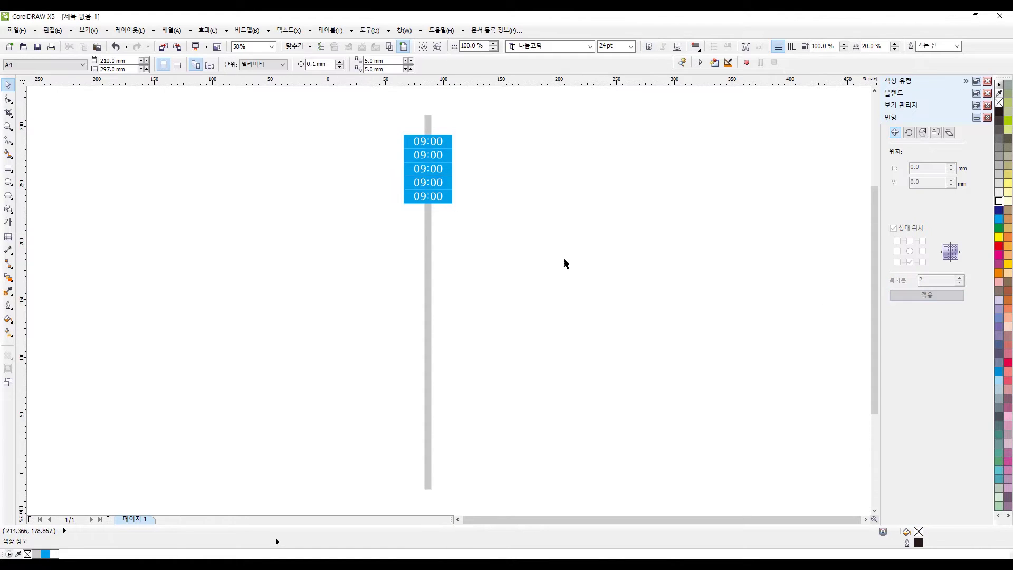
{"action": "left_click_drag", "start_coordinate": [524, 243], "coordinate": [369, 145]}
{"action": "key", "text": "Delete"}
- Duplicate the label and its text 10 times down the bar with a vertical offset of -16.873 mm
{"action": "left_click_drag", "start_coordinate": [552, 117], "coordinate": [197, 201]}
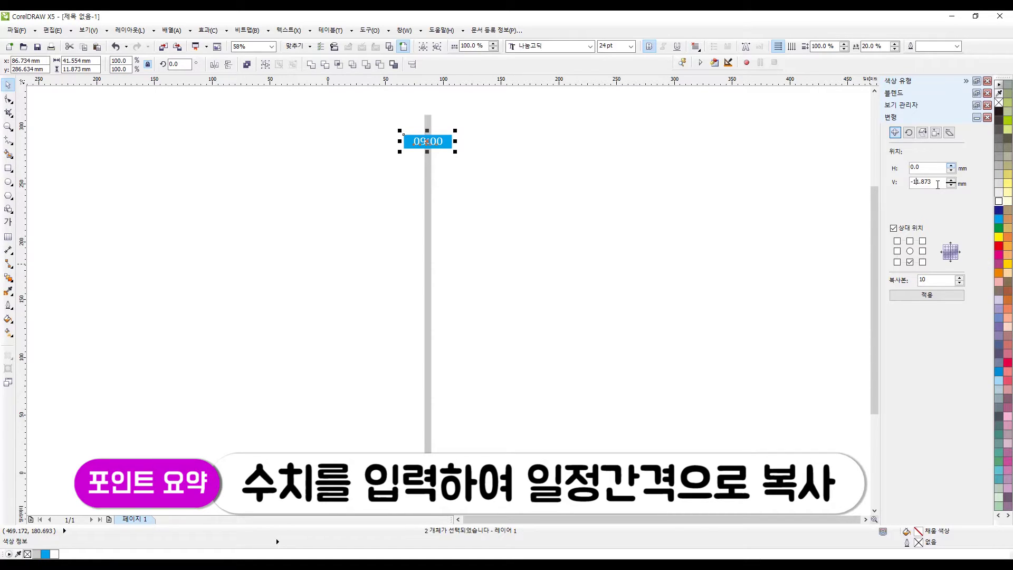
{"action": "key", "text": "Delete"}
{"action": "type", "text": "6"}
{"action": "left_click", "coordinate": [913, 296]}
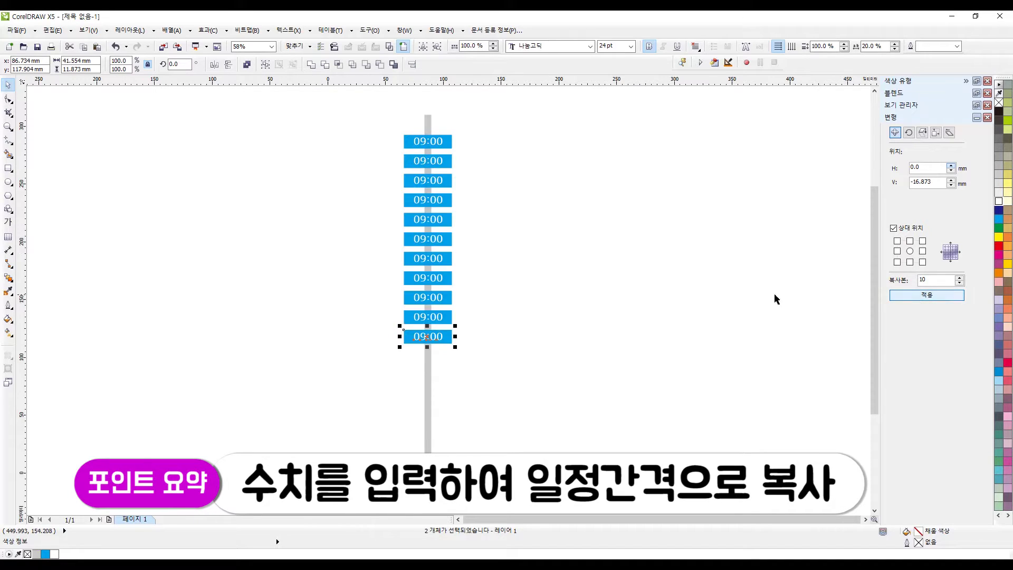
{"action": "left_click", "coordinate": [601, 298]}
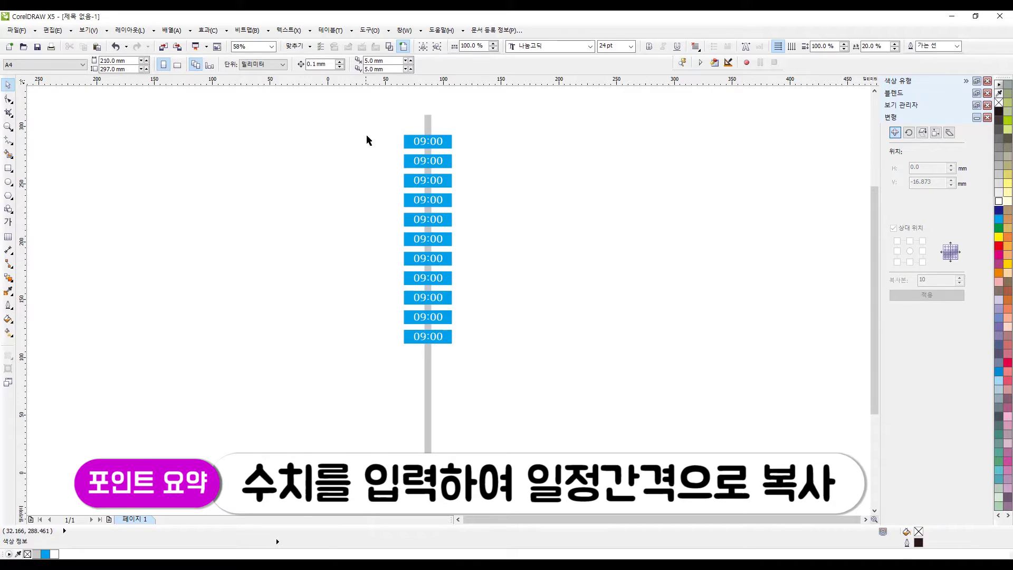
- Delete the ten evenly spaced copies below the original 09:00 label
{"action": "left_click_drag", "start_coordinate": [507, 371], "coordinate": [492, 178]}
{"action": "key", "text": "Delete"}
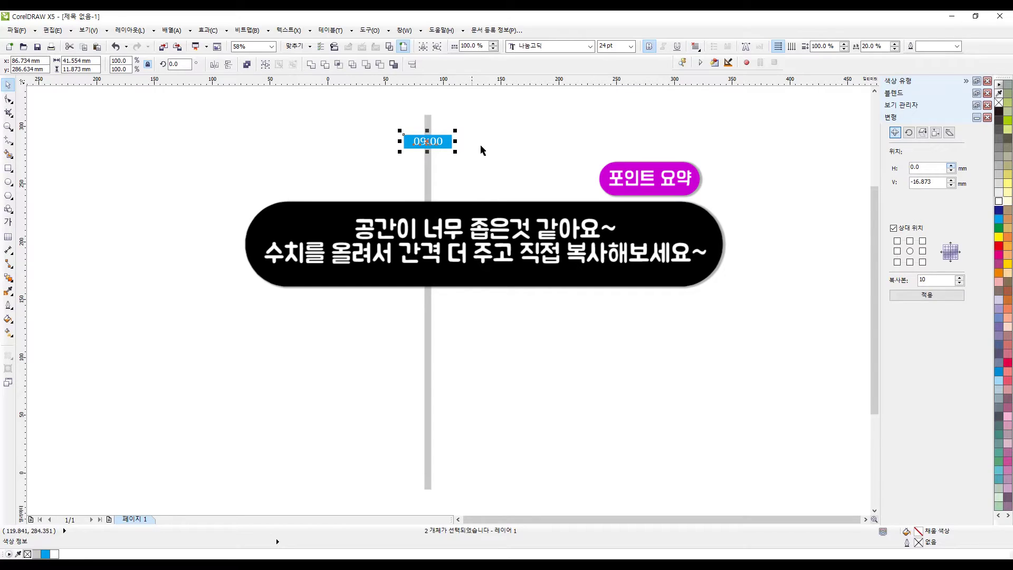
{"action": "left_click", "coordinate": [516, 180]}
- Copy the label and its text straight down the bar by about 39 mm
{"action": "left_click_drag", "start_coordinate": [543, 188], "coordinate": [388, 125]}
{"action": "left_click_drag", "start_coordinate": [502, 163], "coordinate": [430, 185]}
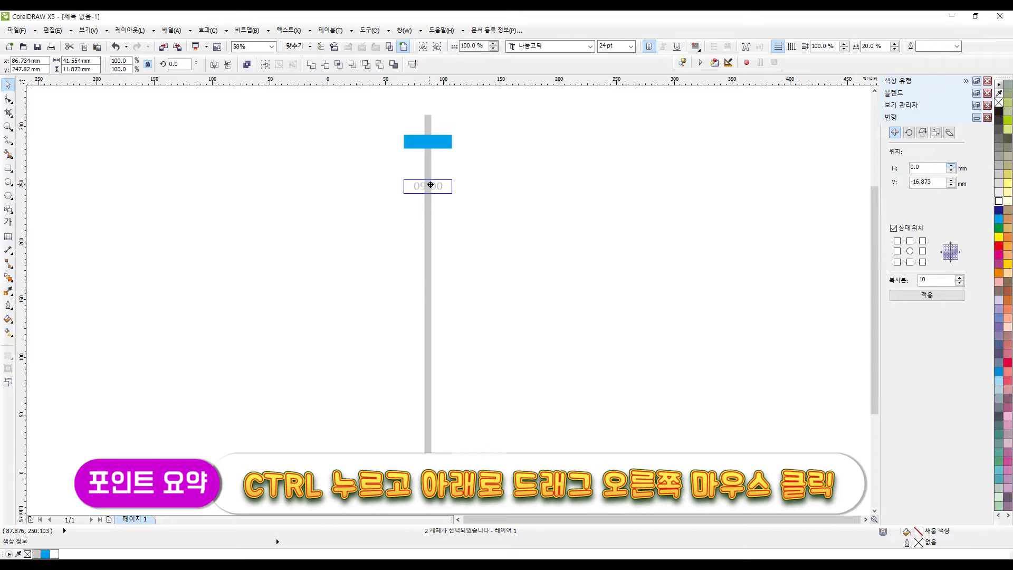
{"action": "right_click", "coordinate": [431, 184]}
{"action": "left_click", "coordinate": [505, 177]}
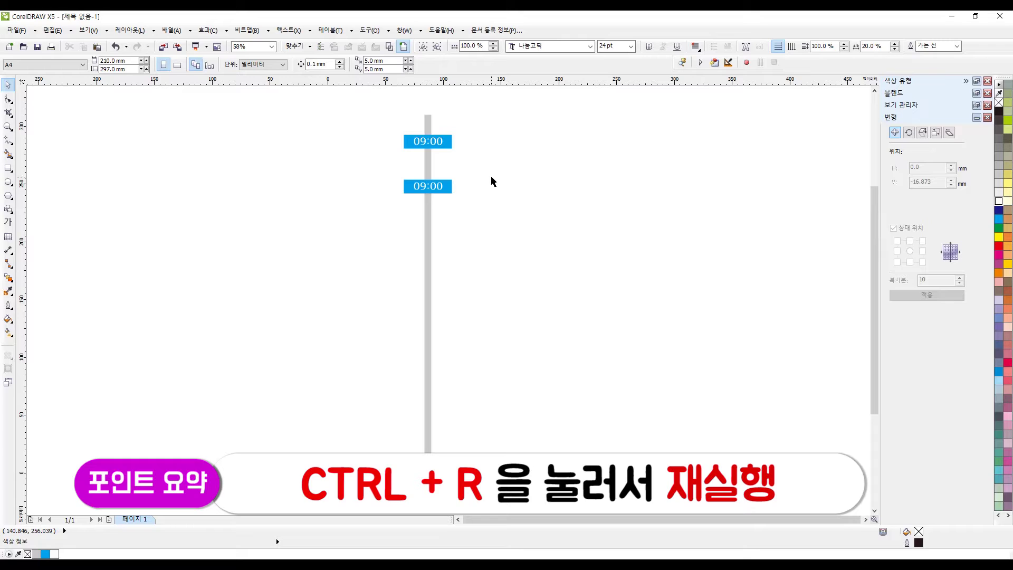
- Delete the copied label below the original
{"action": "left_click_drag", "start_coordinate": [494, 167], "coordinate": [346, 207]}
{"action": "key", "text": "Delete"}
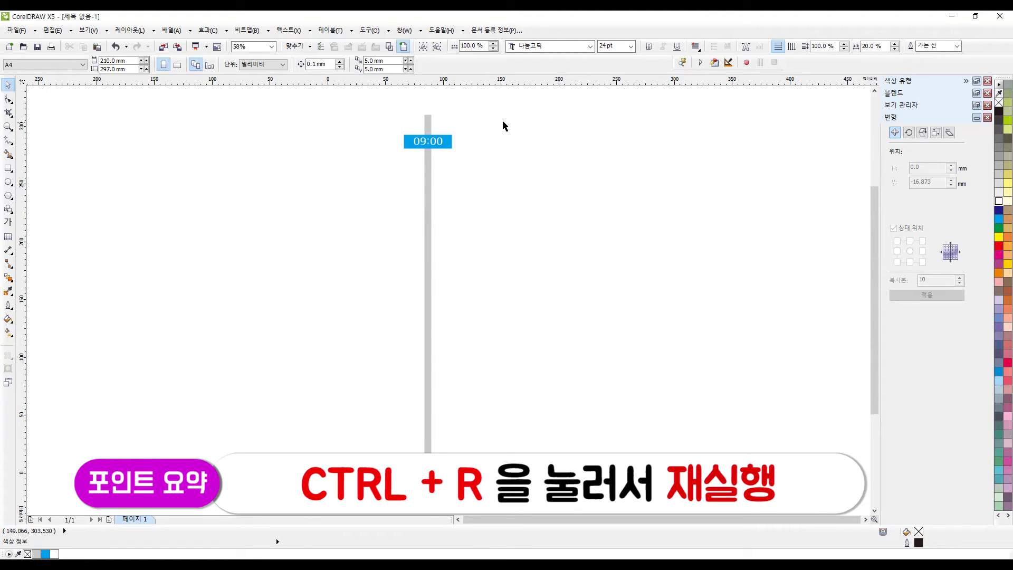
- Copy the 09:00 label and its text straight down the bar by about 36 mm
{"action": "left_click_drag", "start_coordinate": [505, 122], "coordinate": [280, 172]}
{"action": "left_click_drag", "start_coordinate": [433, 140], "coordinate": [433, 180]}
{"action": "right_click", "coordinate": [433, 181]}
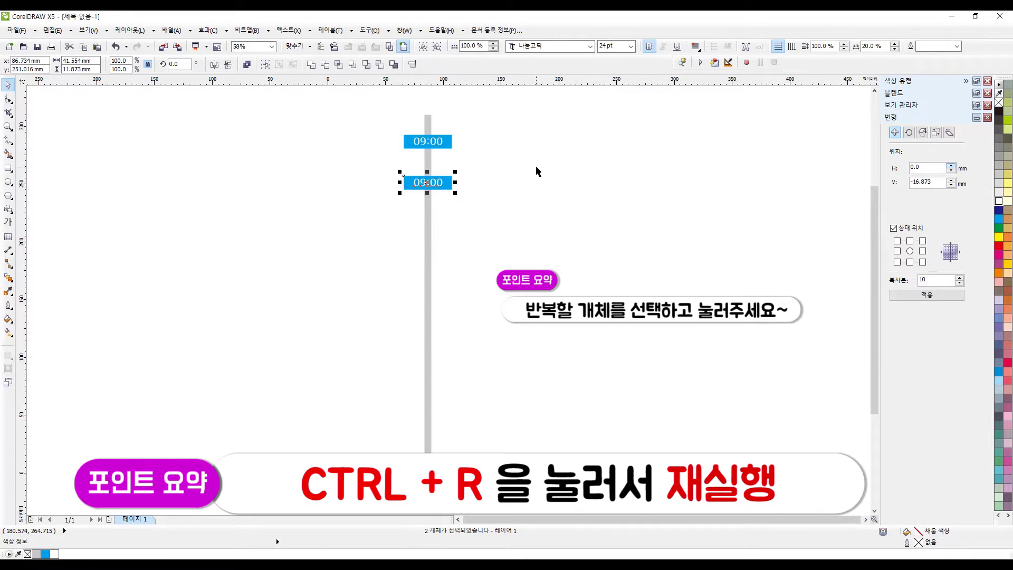
- Repeat the last duplication until nine 09:00 labels are evenly spaced along the full length of the bar
{"action": "key", "text": "ctrl+r"}
{"action": "key", "text": "ctrl+r"}
{"action": "key", "text": "ctrl+r"}
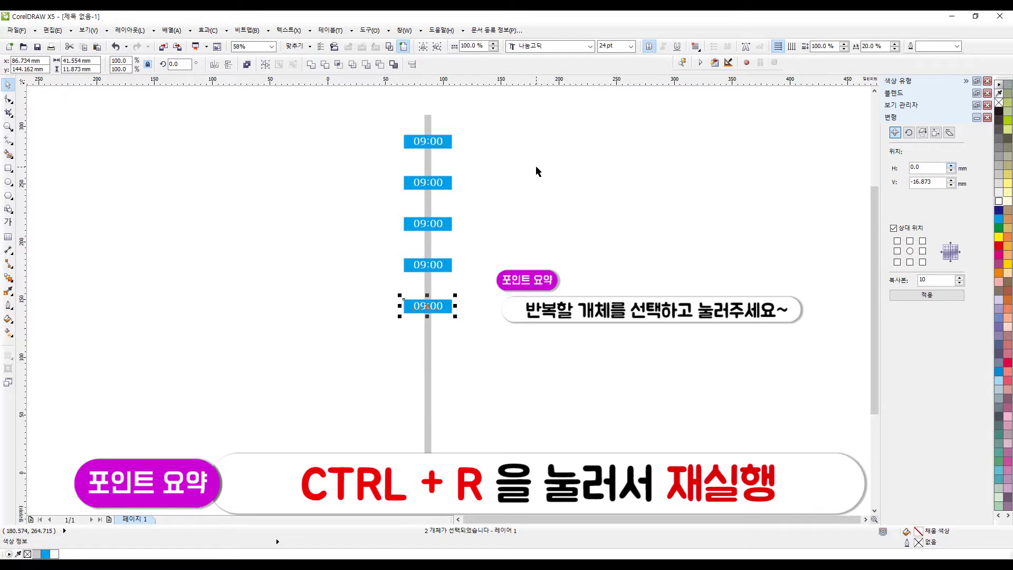
{"action": "key", "text": "ctrl+r"}
{"action": "key", "text": "ctrl+r"}
{"action": "key", "text": "ctrl+r"}
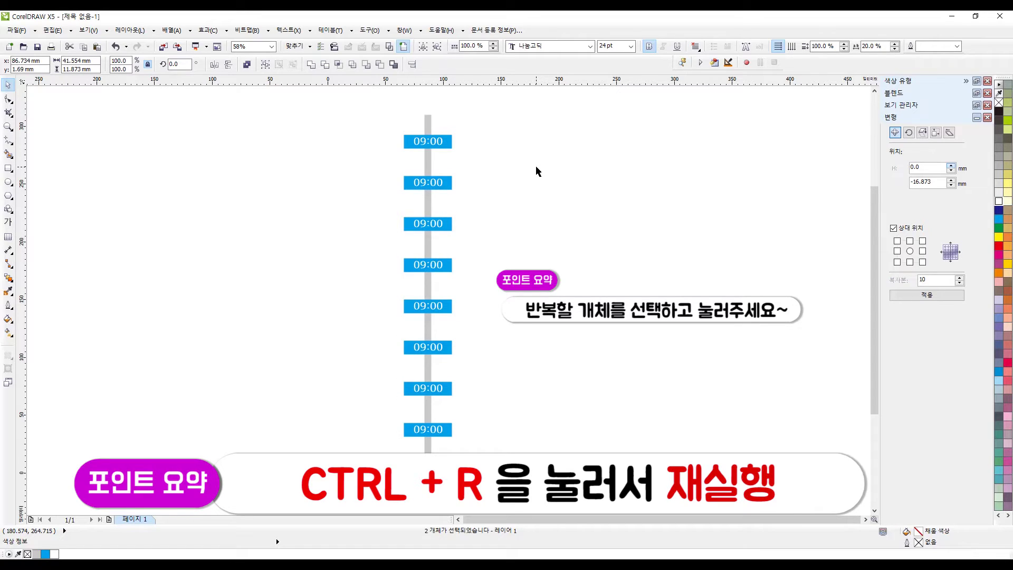
{"action": "left_click", "coordinate": [531, 160]}
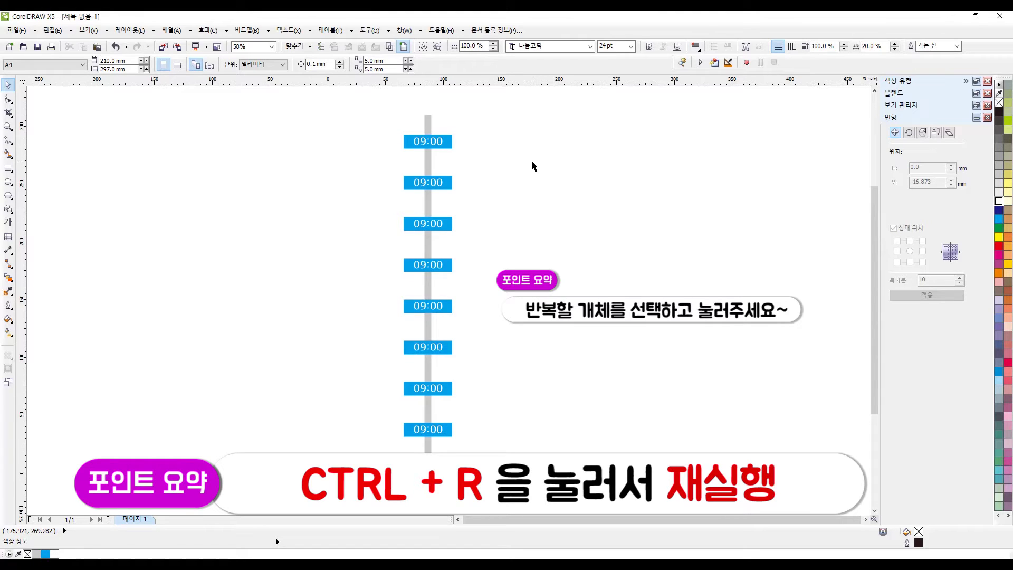
- Narrow the grey vertical bar symmetrically about its center to about 3 mm wide
{"action": "left_click", "coordinate": [427, 120]}
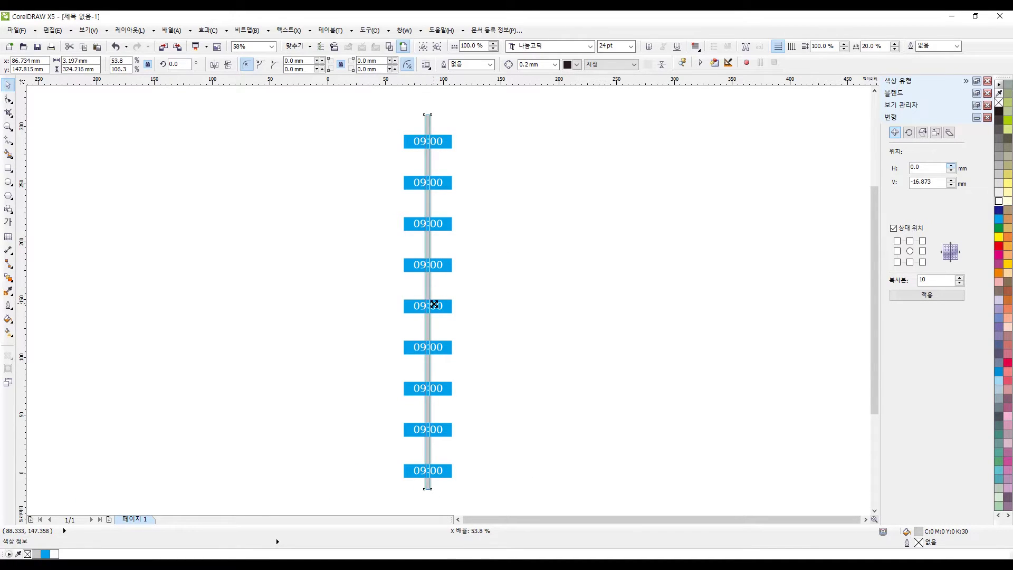
{"action": "left_click", "coordinate": [522, 279]}
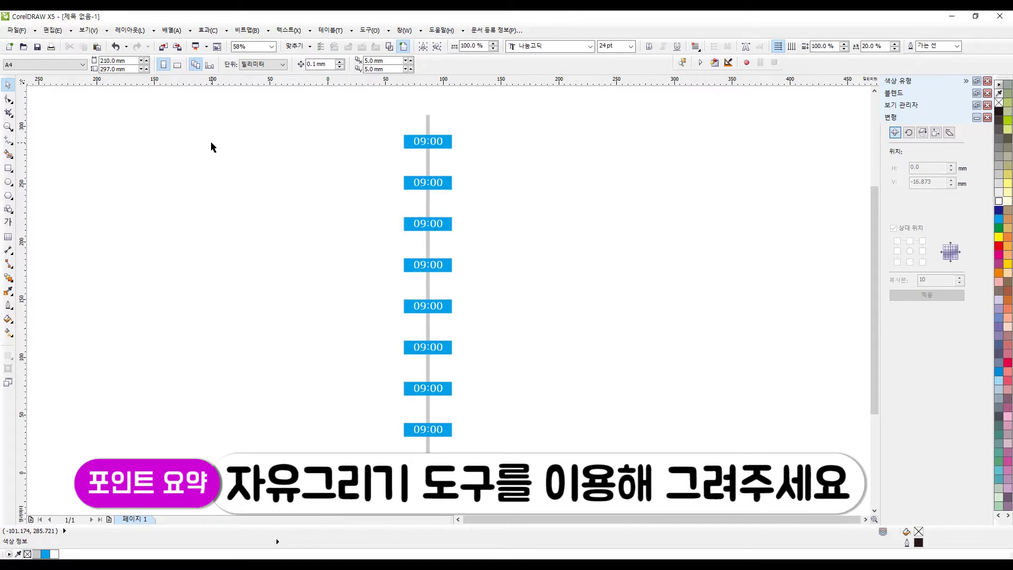
{"action": "left_click", "coordinate": [8, 141]}
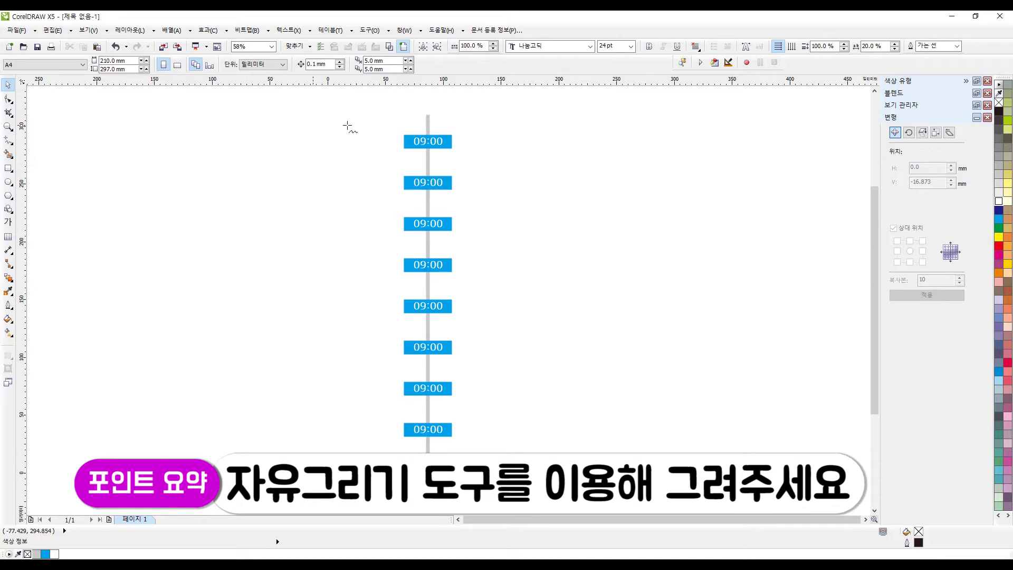
{"action": "left_click", "coordinate": [375, 132]}
{"action": "left_click", "coordinate": [395, 142]}
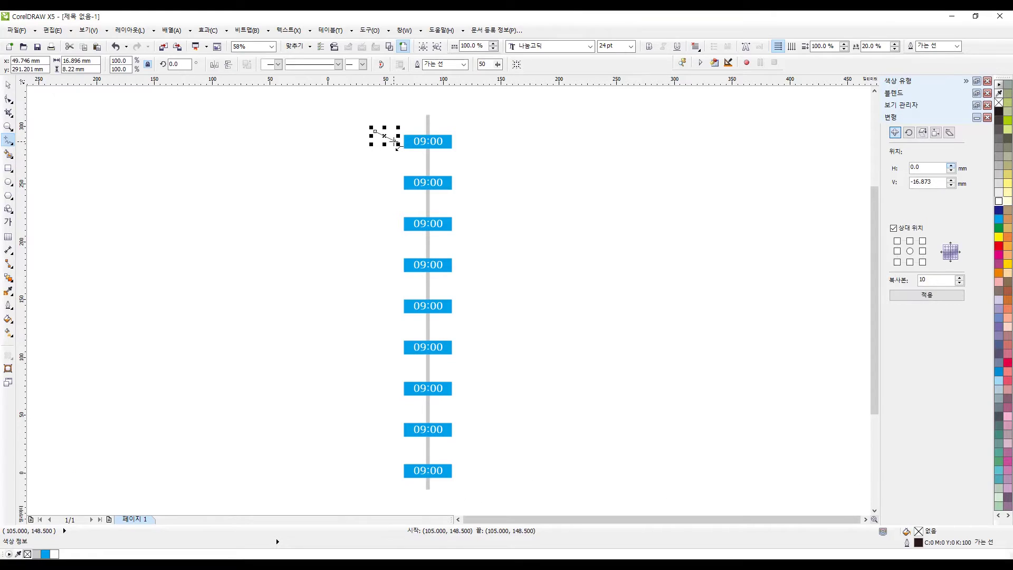
{"action": "key", "text": "ctrl+z"}
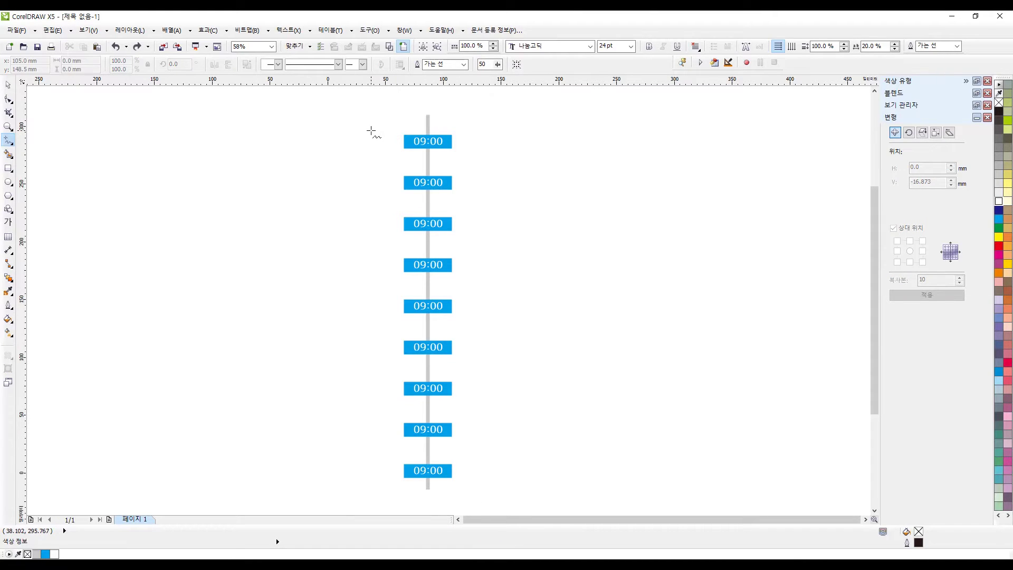
- Draw a closed freehand triangle about 18 mm wide and 10.5 mm high, pointing at the first 09:00 label from its left
{"action": "left_click", "coordinate": [372, 131]}
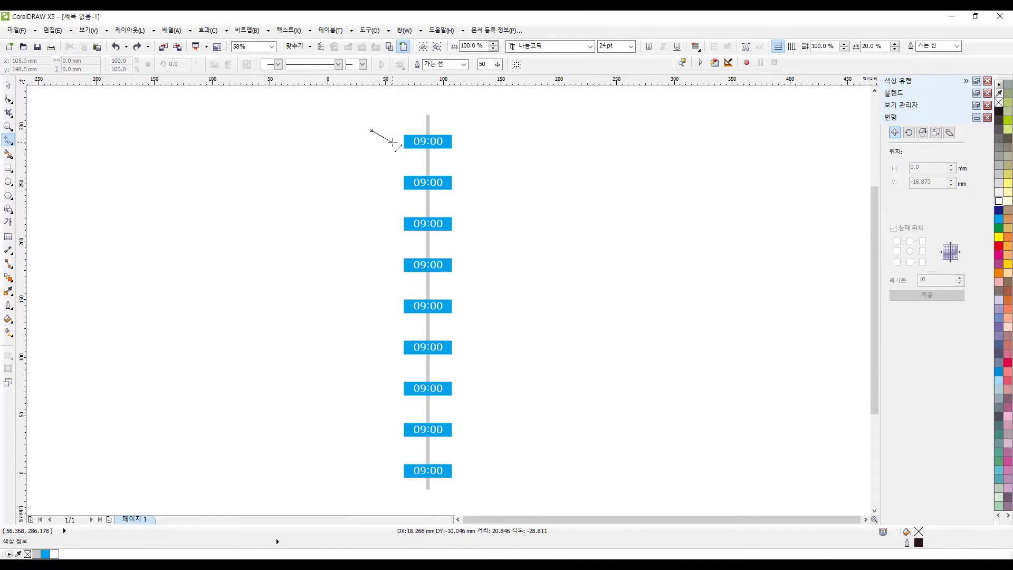
{"action": "double_click", "coordinate": [392, 143]}
{"action": "double_click", "coordinate": [370, 150]}
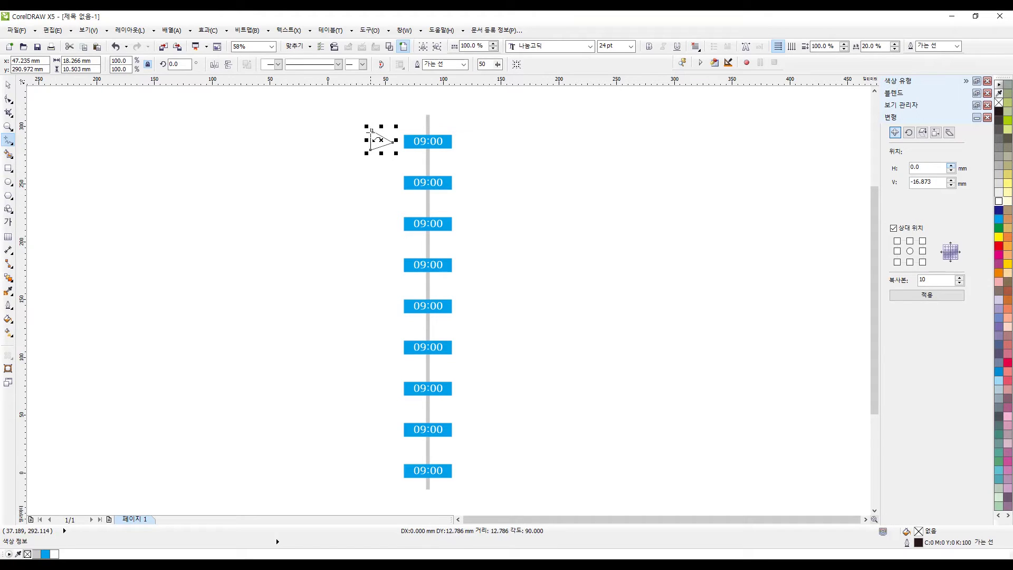
{"action": "left_click", "coordinate": [372, 131]}
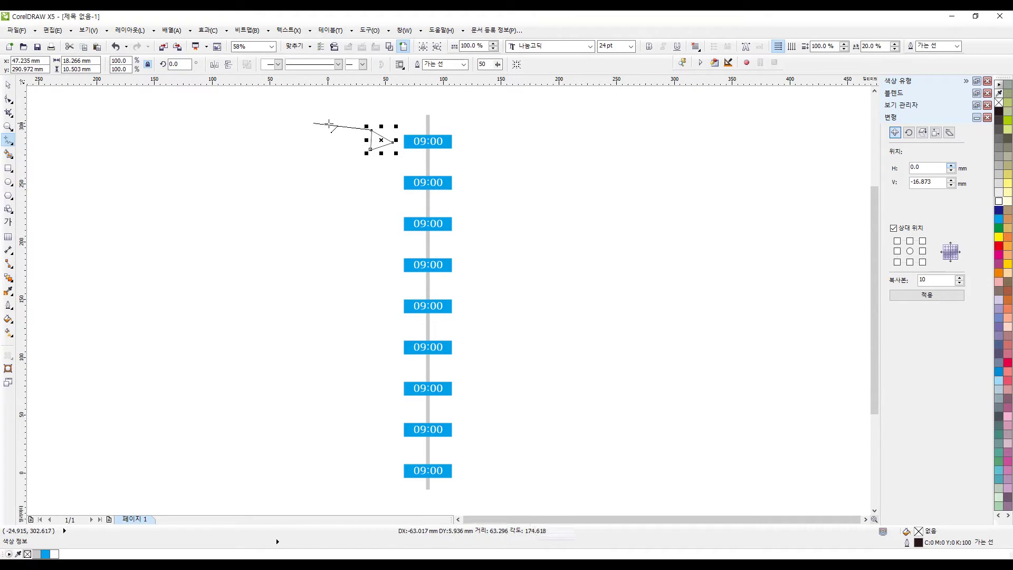
- Raise the triangle's lower-left node by about 7 mm and shift the triangle slightly toward the first 09:00 label
{"action": "left_click", "coordinate": [8, 99]}
{"action": "left_click_drag", "start_coordinate": [371, 150], "coordinate": [371, 144]}
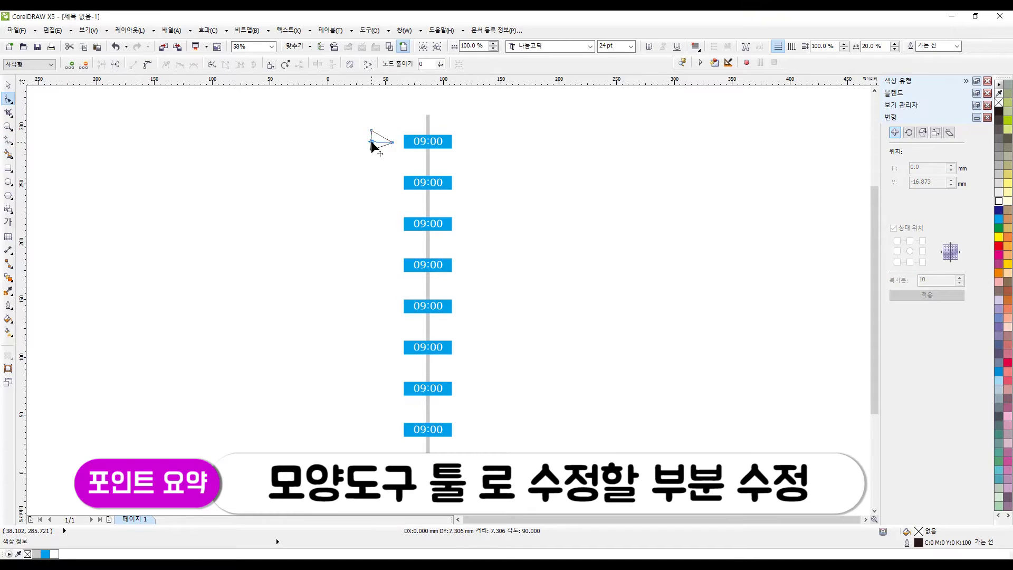
{"action": "left_click", "coordinate": [8, 85]}
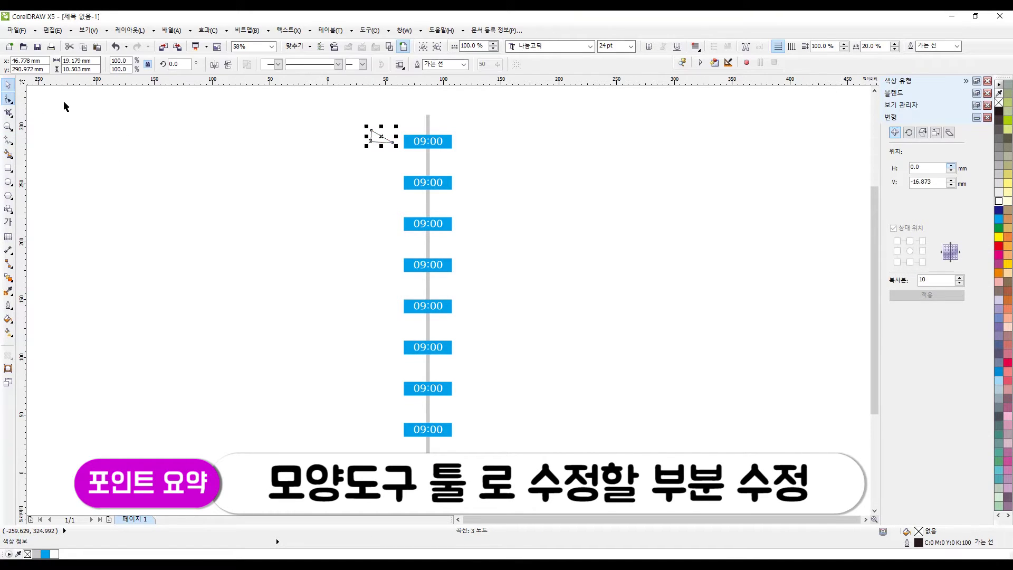
{"action": "left_click", "coordinate": [351, 152]}
{"action": "left_click_drag", "start_coordinate": [374, 138], "coordinate": [378, 140]}
{"action": "left_click", "coordinate": [363, 151]}
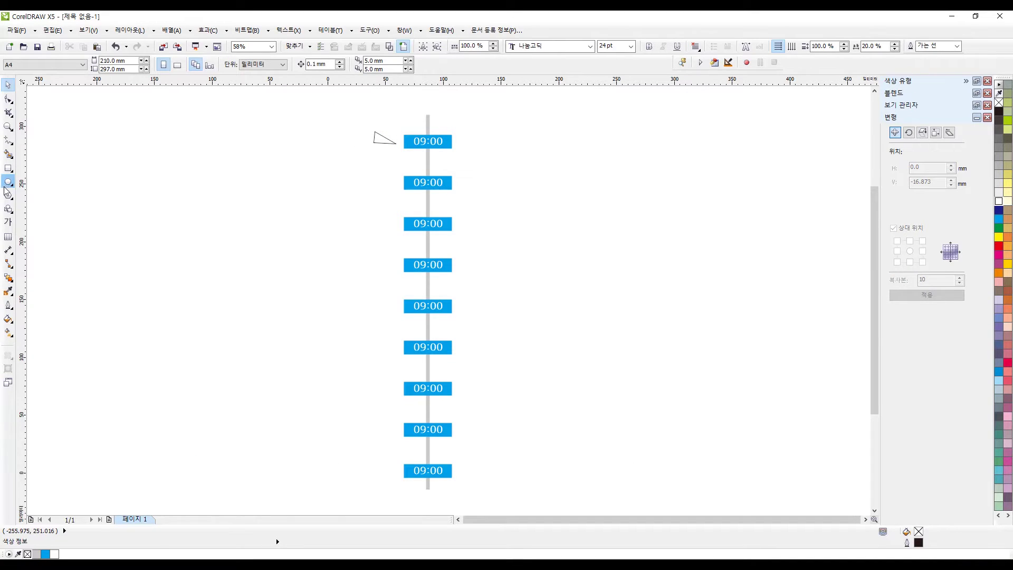
- Draw a rectangle about 72 × 24 mm overlapping the triangle's wide end and round all its corners to about 4 mm
{"action": "left_click", "coordinate": [9, 170]}
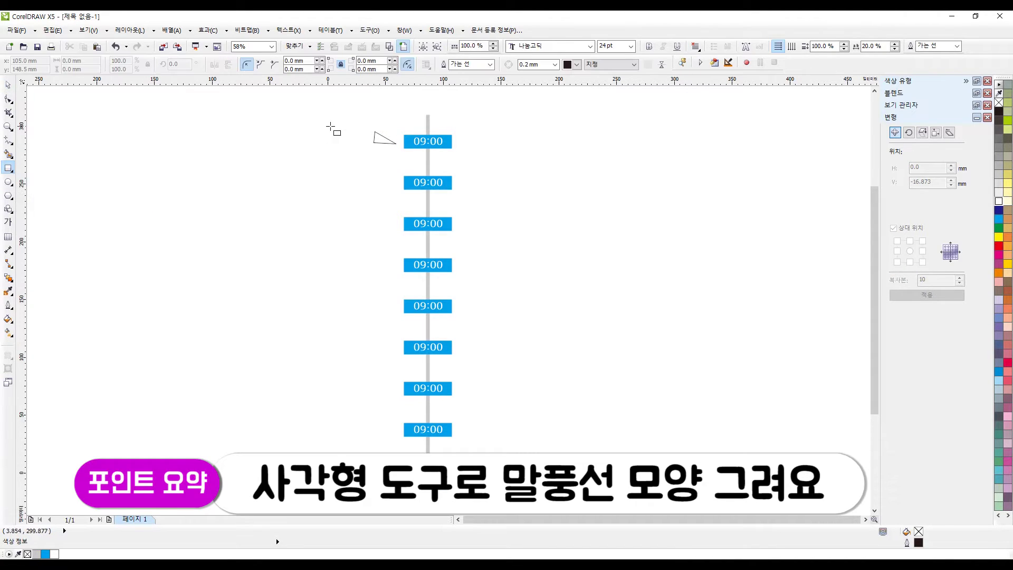
{"action": "left_click_drag", "start_coordinate": [300, 124], "coordinate": [384, 152]}
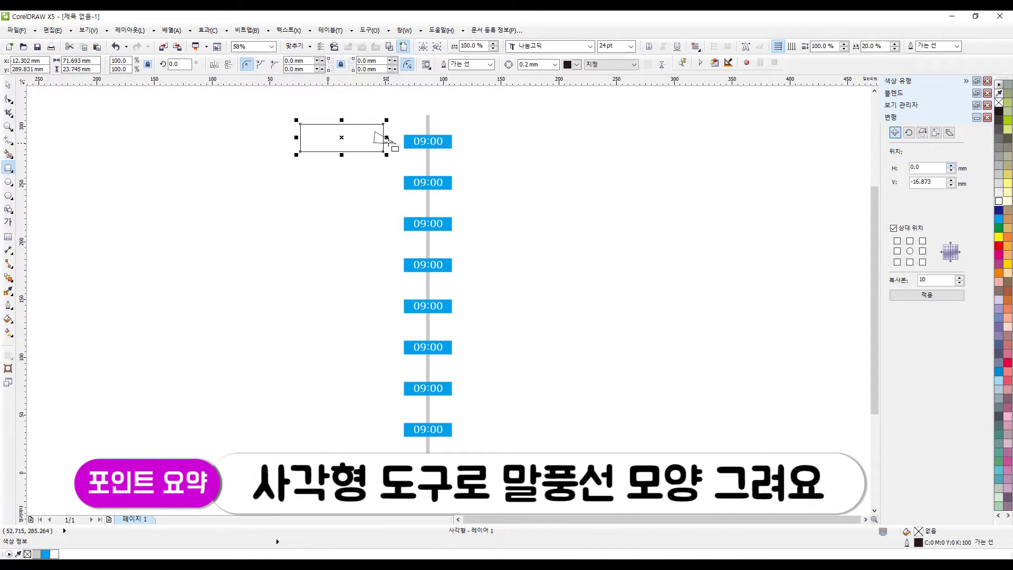
{"action": "left_click", "coordinate": [8, 127]}
{"action": "left_click_drag", "start_coordinate": [228, 109], "coordinate": [441, 187]}
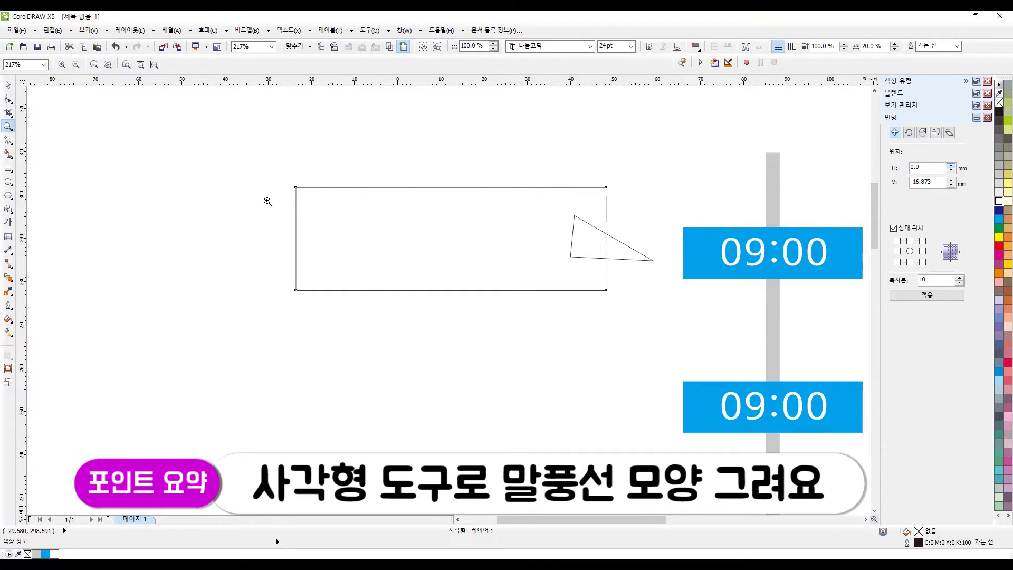
{"action": "left_click", "coordinate": [8, 84]}
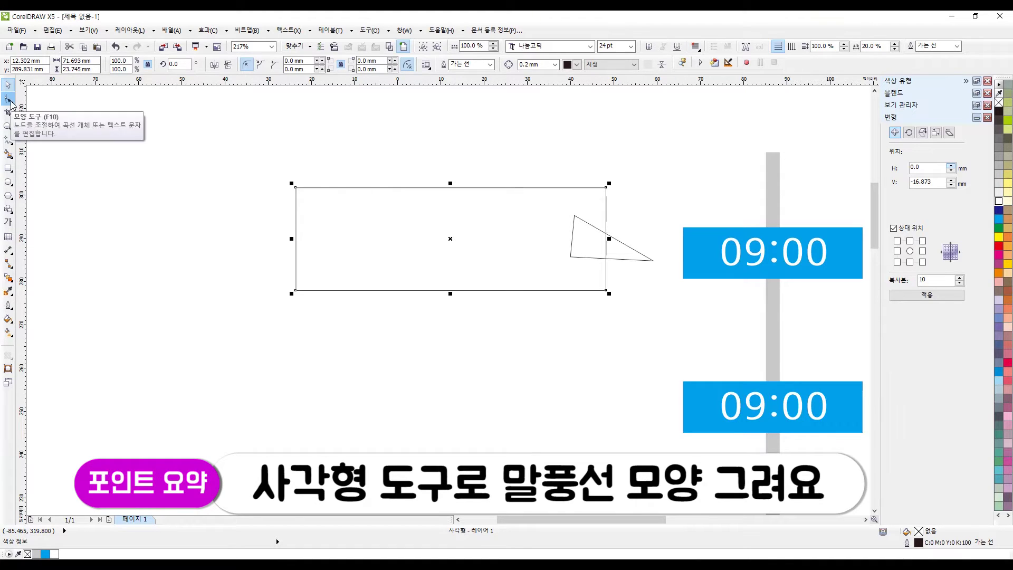
{"action": "left_click", "coordinate": [10, 102]}
{"action": "left_click_drag", "start_coordinate": [296, 189], "coordinate": [313, 189]}
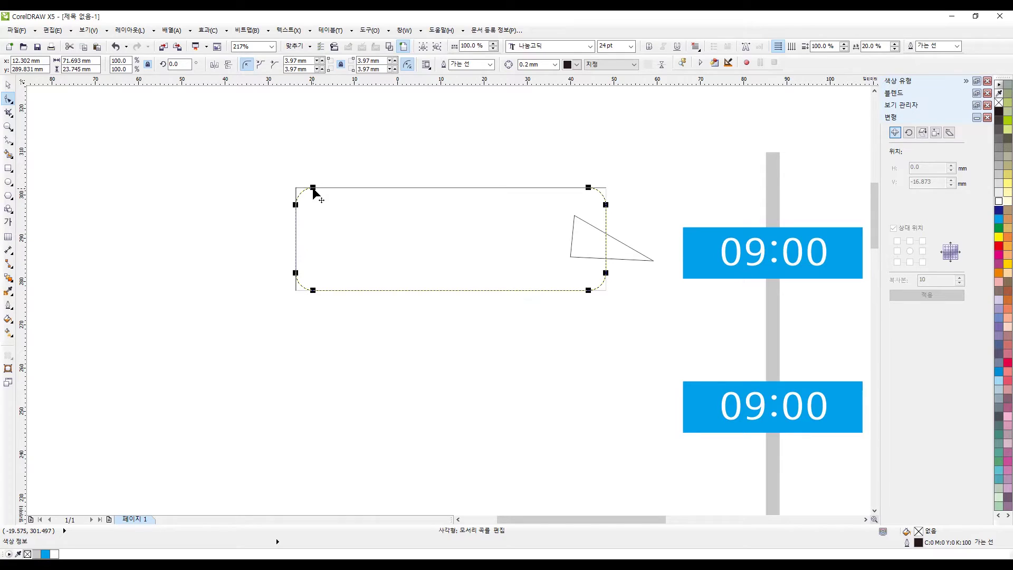
{"action": "left_click", "coordinate": [8, 84]}
{"action": "left_click", "coordinate": [543, 210]}
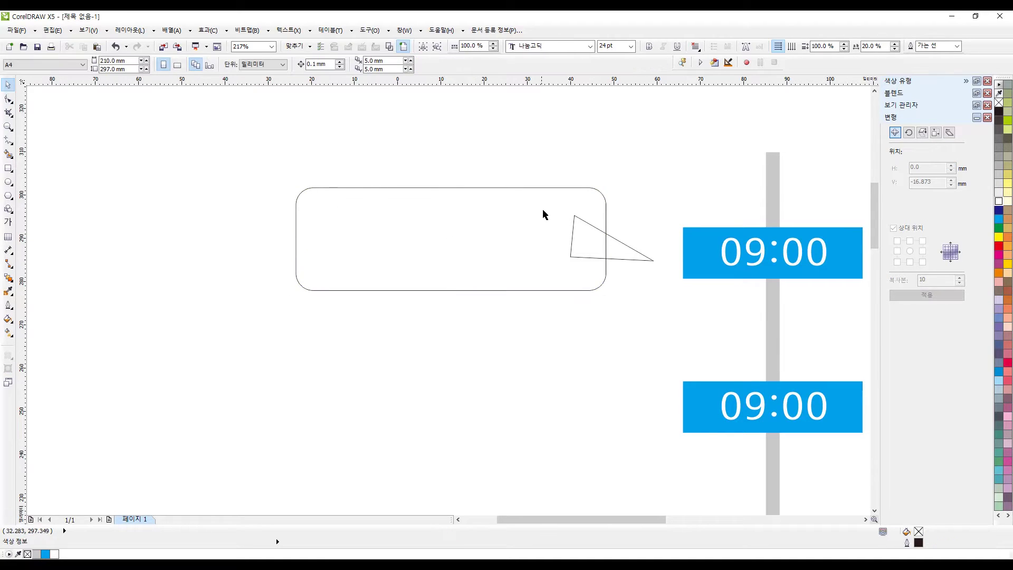
- Fill the rounded rectangle and the triangle tail with light orange (C0 M20 Y40 K0)
{"action": "left_click", "coordinate": [533, 218]}
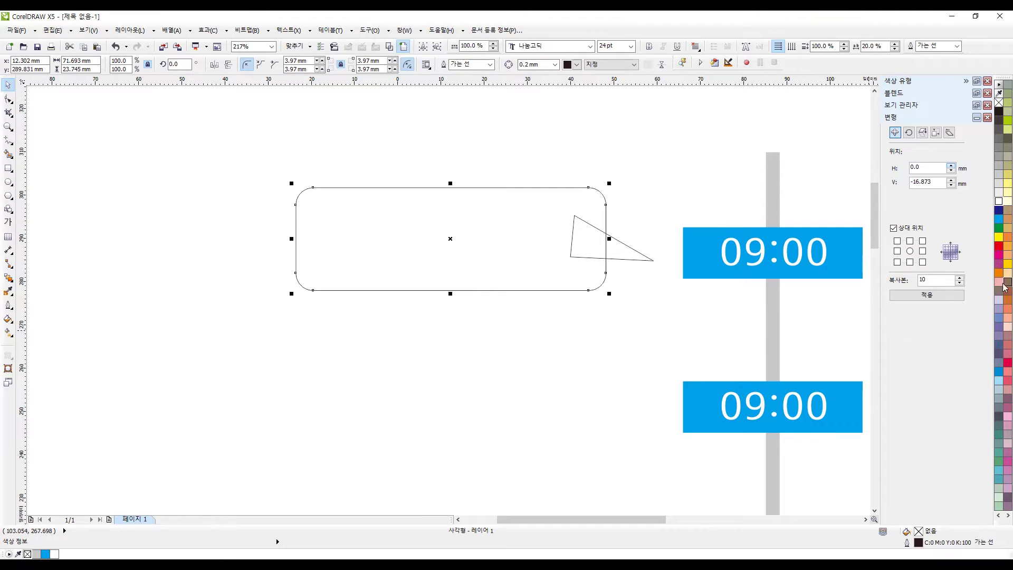
{"action": "left_click", "coordinate": [1007, 274]}
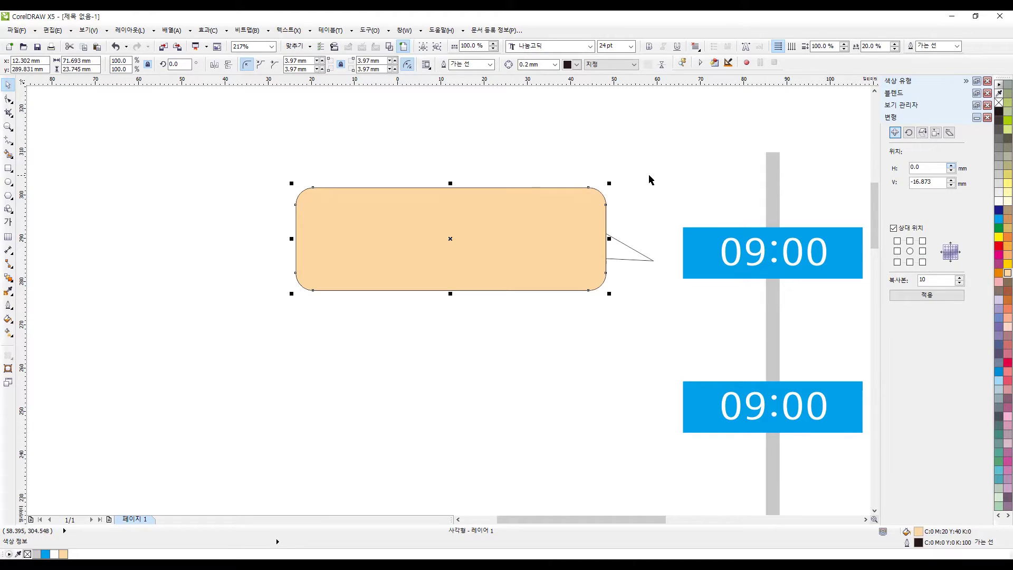
{"action": "left_click", "coordinate": [648, 179]}
{"action": "left_click", "coordinate": [630, 257]}
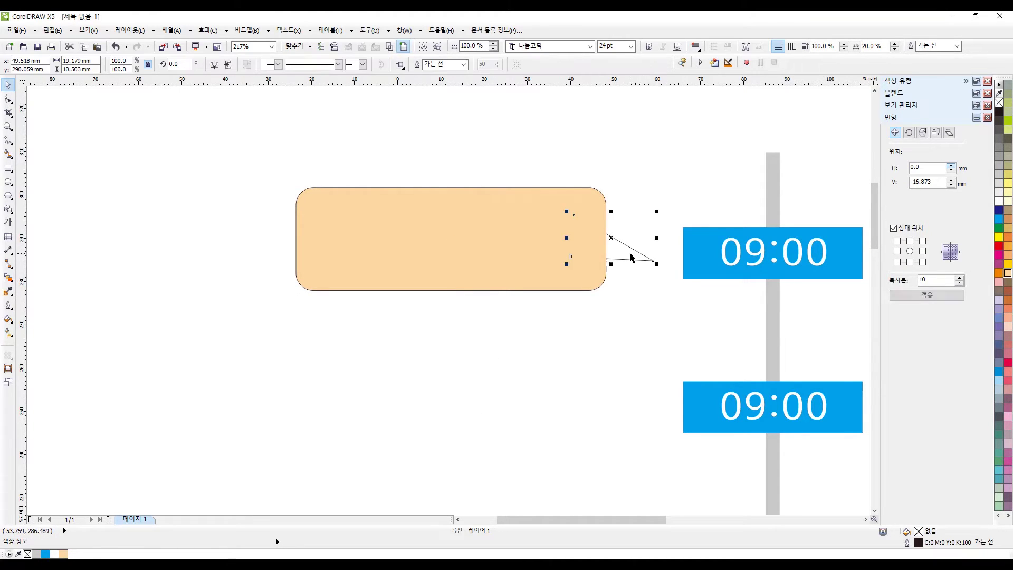
{"action": "left_click", "coordinate": [1007, 273]}
{"action": "left_click", "coordinate": [671, 175]}
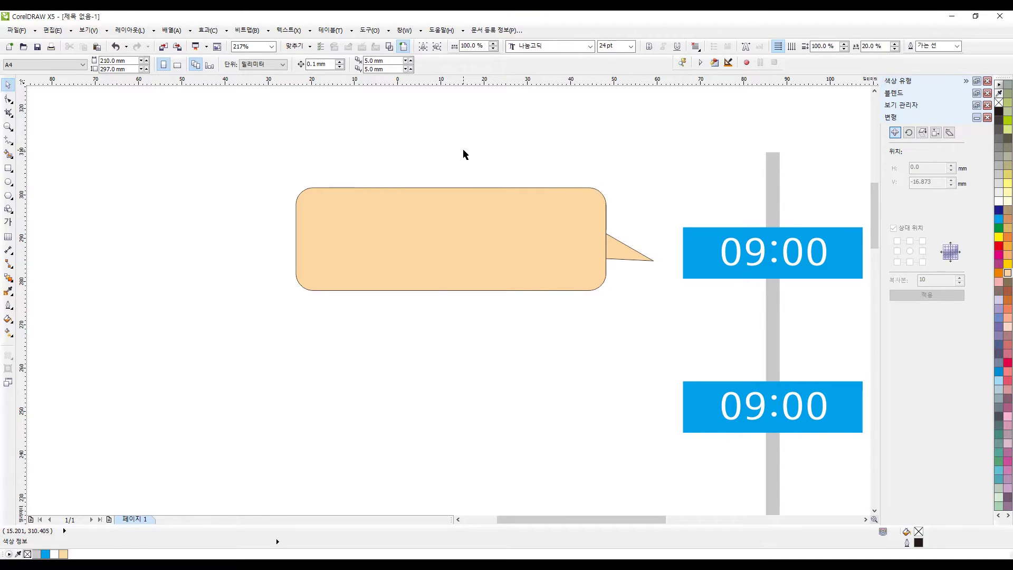
- Add the artistic text 초등국어 below the speech bubble
{"action": "left_click", "coordinate": [9, 222]}
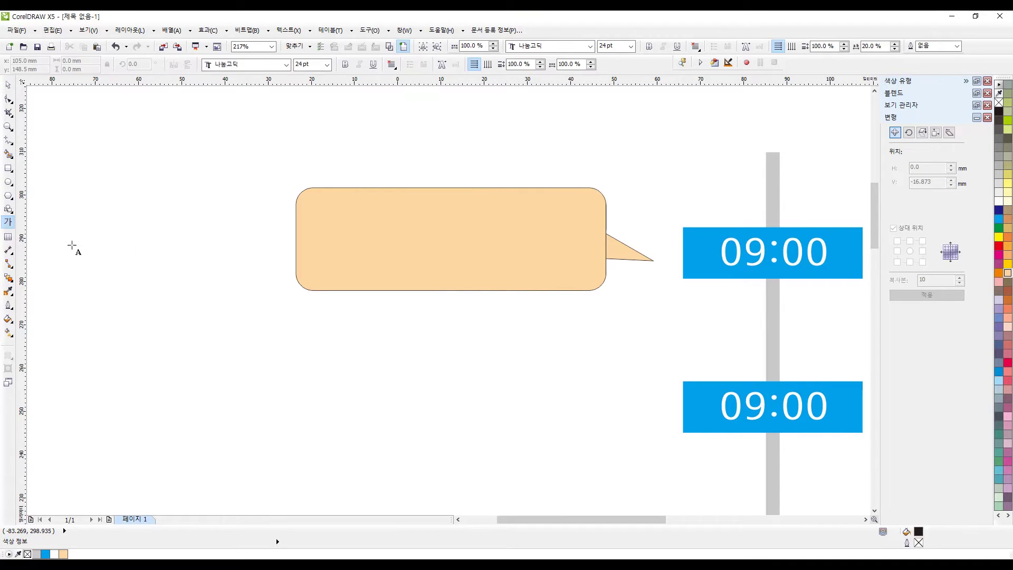
{"action": "left_click", "coordinate": [375, 347]}
{"action": "type", "text": "wodk"}
{"action": "key", "text": "BackSpace"}
{"action": "key", "text": "BackSpace"}
{"action": "type", "text": "l"}
{"action": "key", "text": "BackSpace"}
{"action": "key", "text": "BackSpace"}
{"action": "key", "text": "BackSpace"}
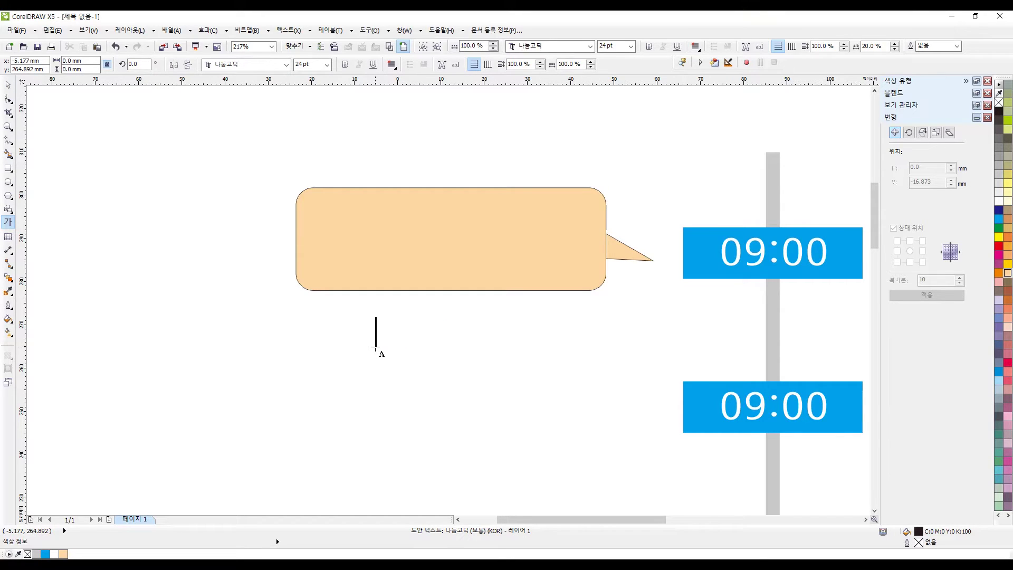
{"action": "type", "text": "국어시작"}
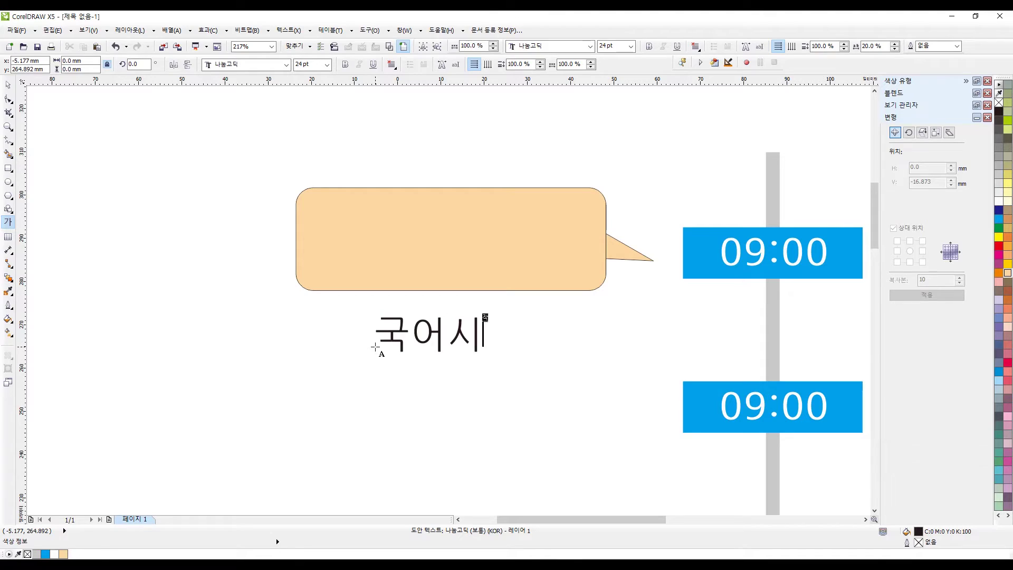
{"action": "key", "text": "shift+Left"}
{"action": "key", "text": "shift+Left"}
{"action": "key", "text": "BackSpace"}
{"action": "key", "text": "Home"}
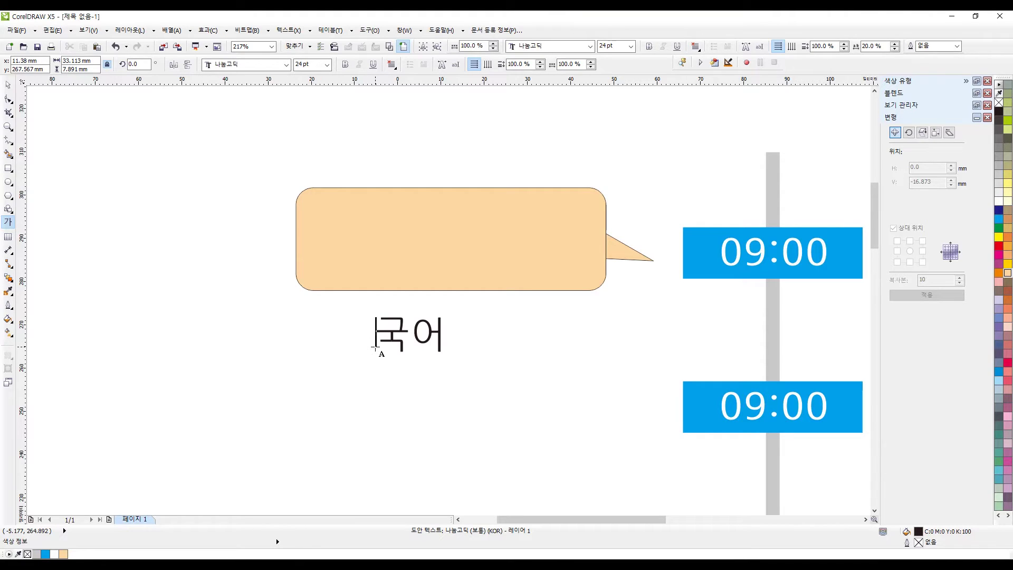
{"action": "type", "text": "초등"}
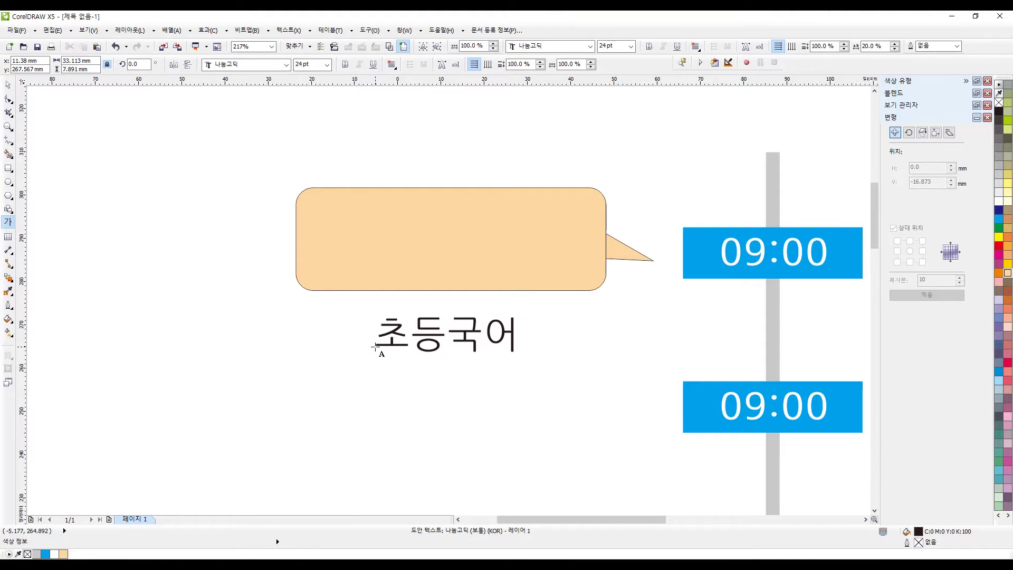
- Move the 초등국어 text into the bubble's upper part and add a second line with 담당 : and the teacher's name
{"action": "left_click", "coordinate": [8, 84]}
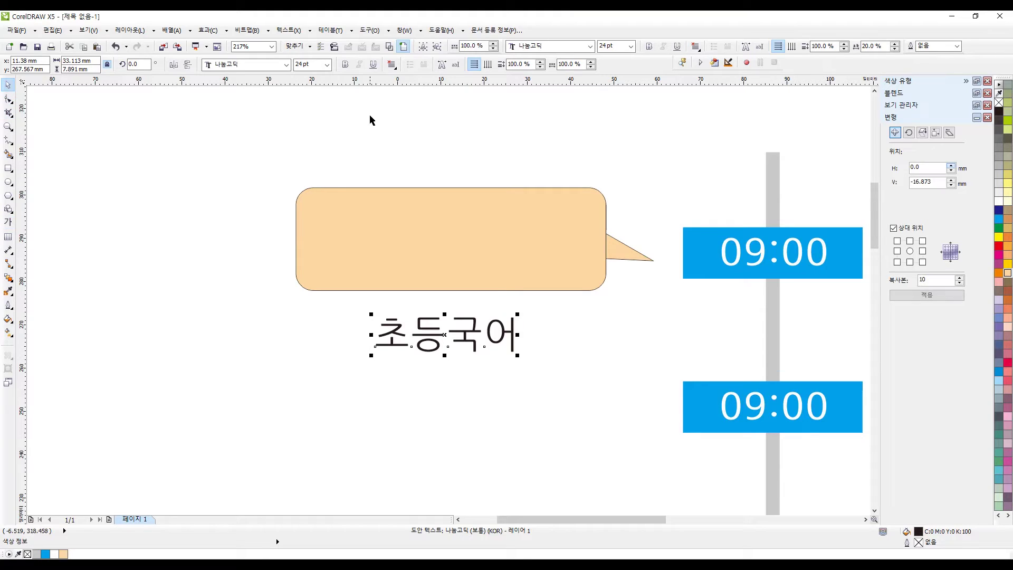
{"action": "left_click_drag", "start_coordinate": [466, 335], "coordinate": [469, 216]}
{"action": "double_click", "coordinate": [467, 217]}
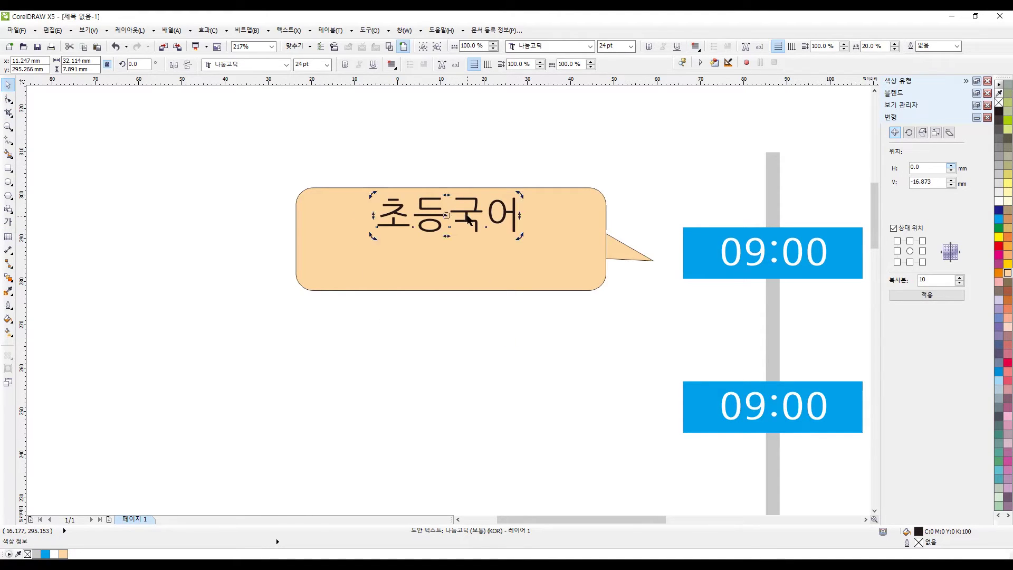
{"action": "key", "text": "End"}
{"action": "key", "text": "Return"}
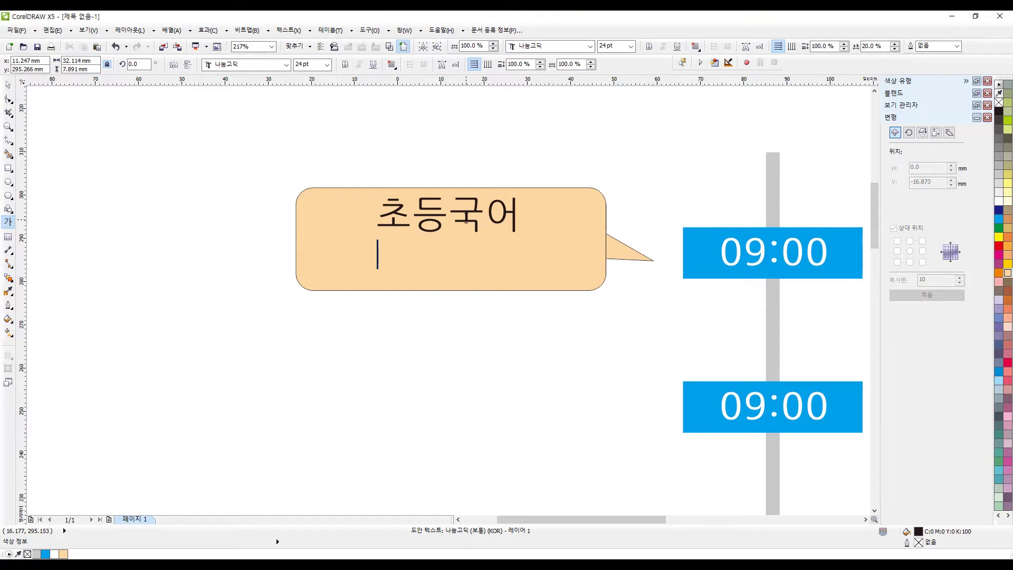
{"action": "type", "text": "담ㅇ"}
{"action": "key", "text": "BackSpace"}
{"action": "key", "text": "BackSpace"}
{"action": "type", "text": "담당 :"}
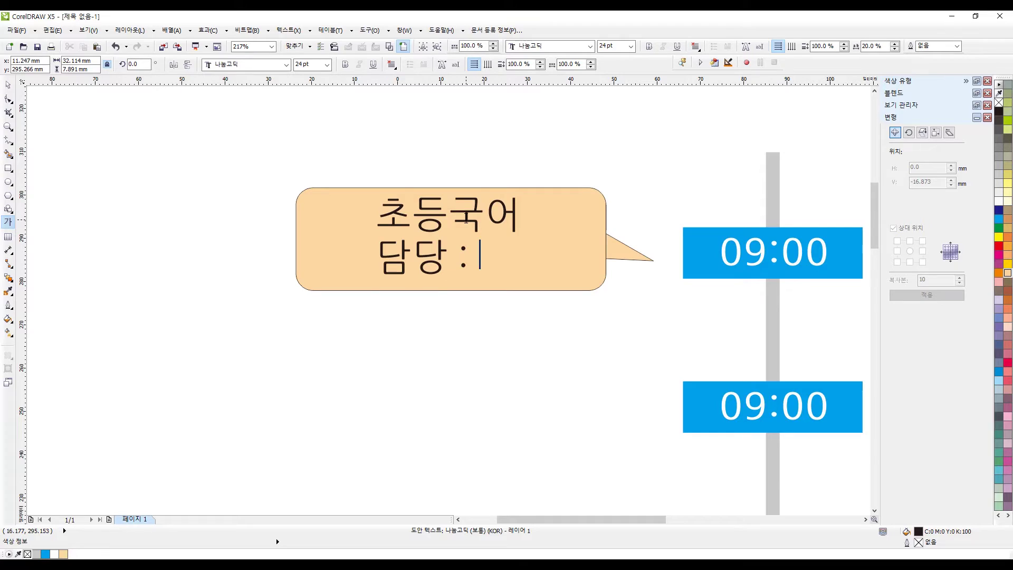
{"action": "type", "text": " 홍길동"}
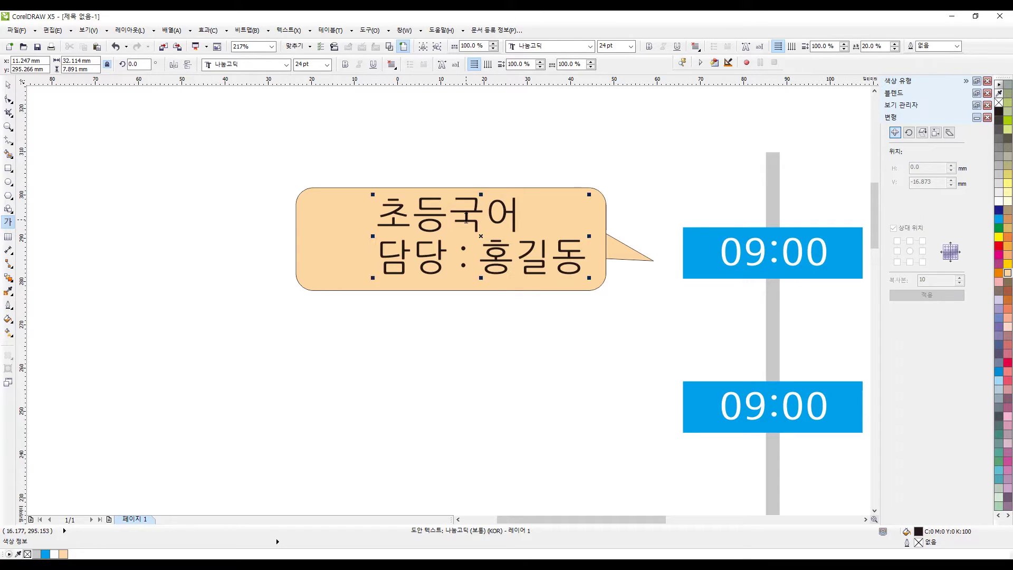
- Center-align the two text lines and position the text near the middle of the speech bubble
{"action": "key", "text": "ctrl+a"}
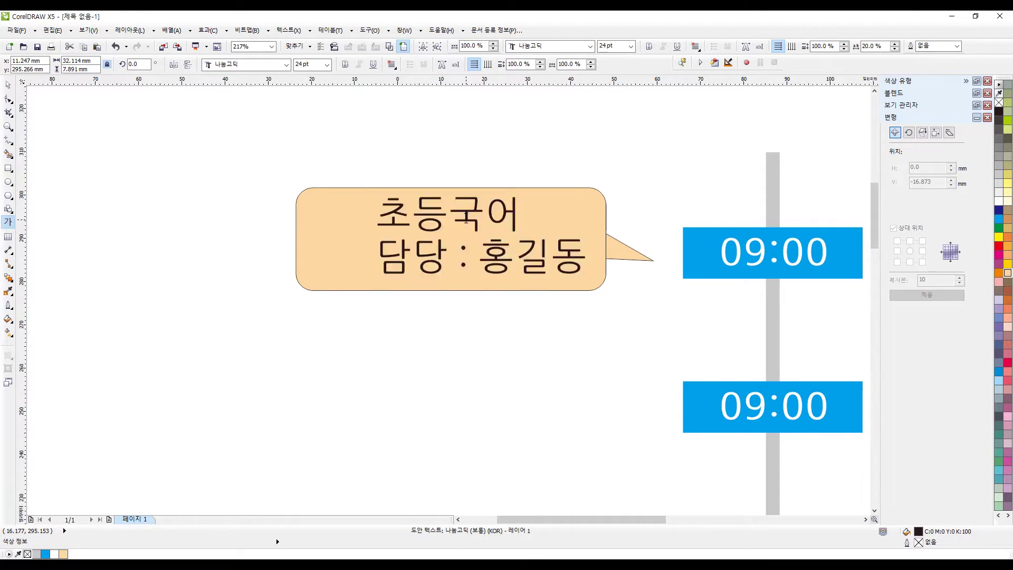
{"action": "key", "text": "ctrl+e"}
{"action": "left_click", "coordinate": [8, 85]}
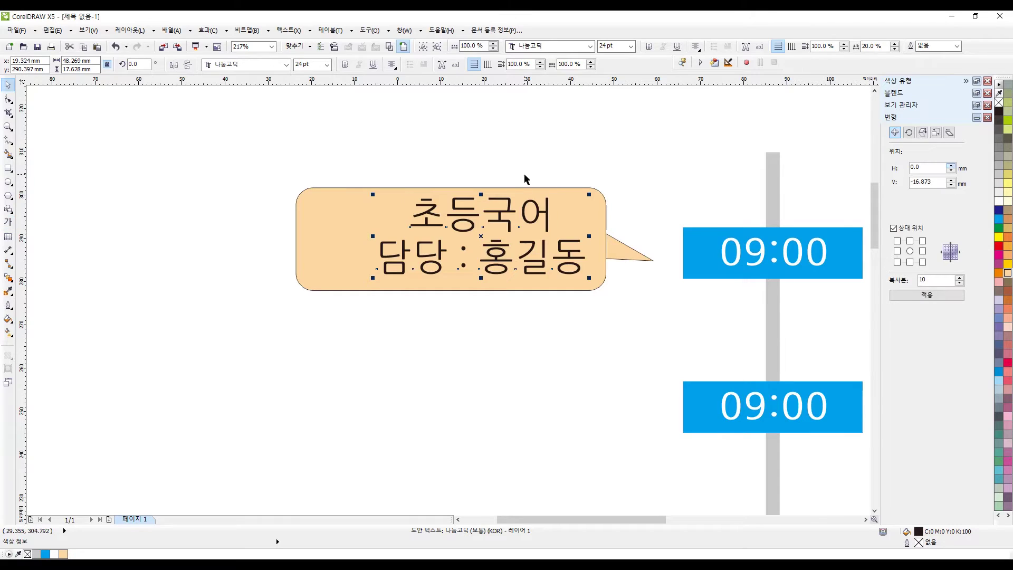
{"action": "left_click_drag", "start_coordinate": [540, 211], "coordinate": [504, 214]}
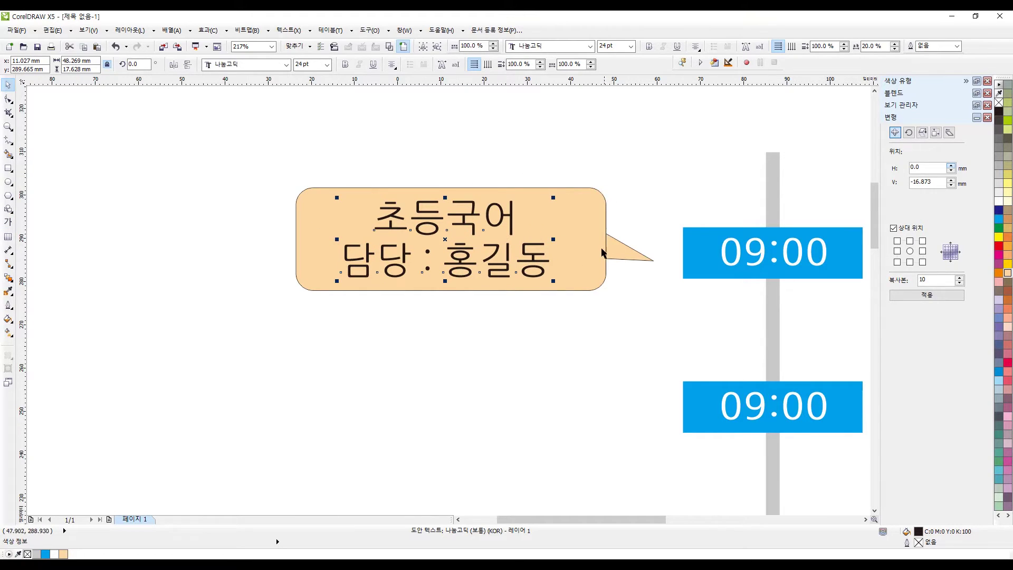
{"action": "mouse_move", "coordinate": [512, 223]}
{"action": "left_mouse_down"}
{"action": "mouse_move", "coordinate": [532, 221]}
{"action": "mouse_move", "coordinate": [507, 220]}
{"action": "left_mouse_up"}
{"action": "left_click", "coordinate": [524, 150]}
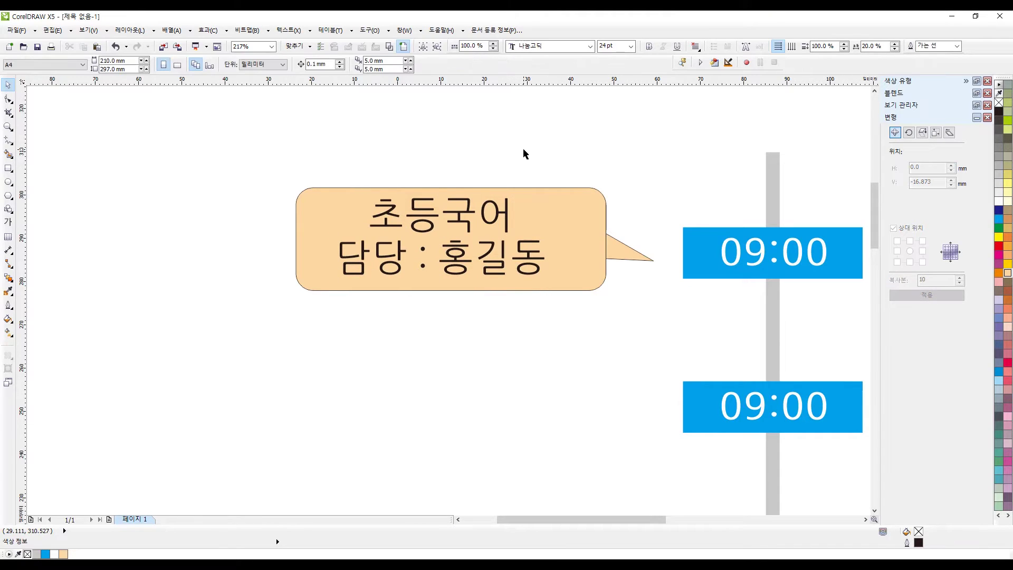
- Place vertical guidelines at the bubble's left edge, about -23.7 mm, and at its tail tip, about 59.1 mm
{"action": "left_click_drag", "start_coordinate": [23, 160], "coordinate": [294, 181]}
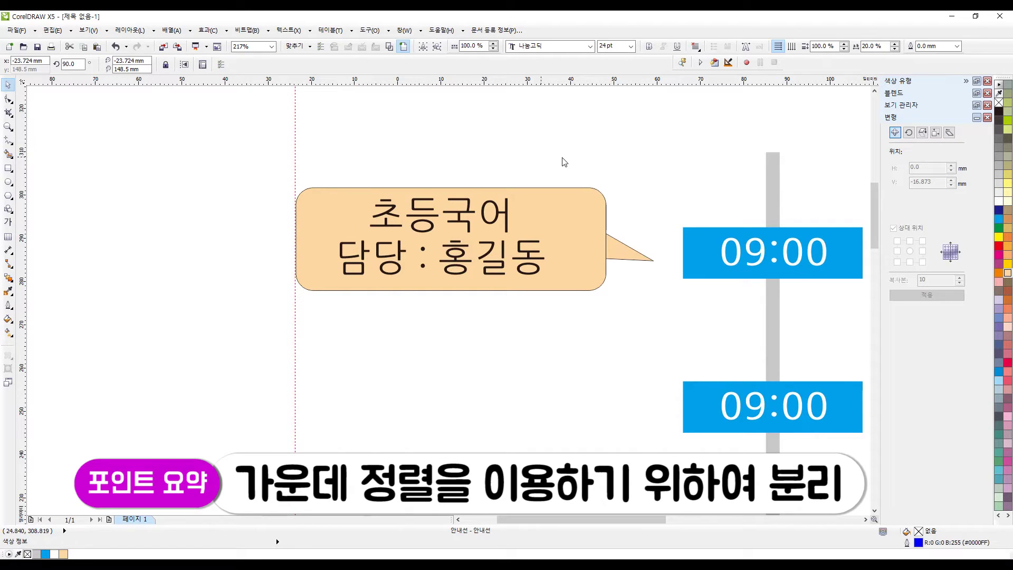
{"action": "left_click_drag", "start_coordinate": [659, 164], "coordinate": [653, 165]}
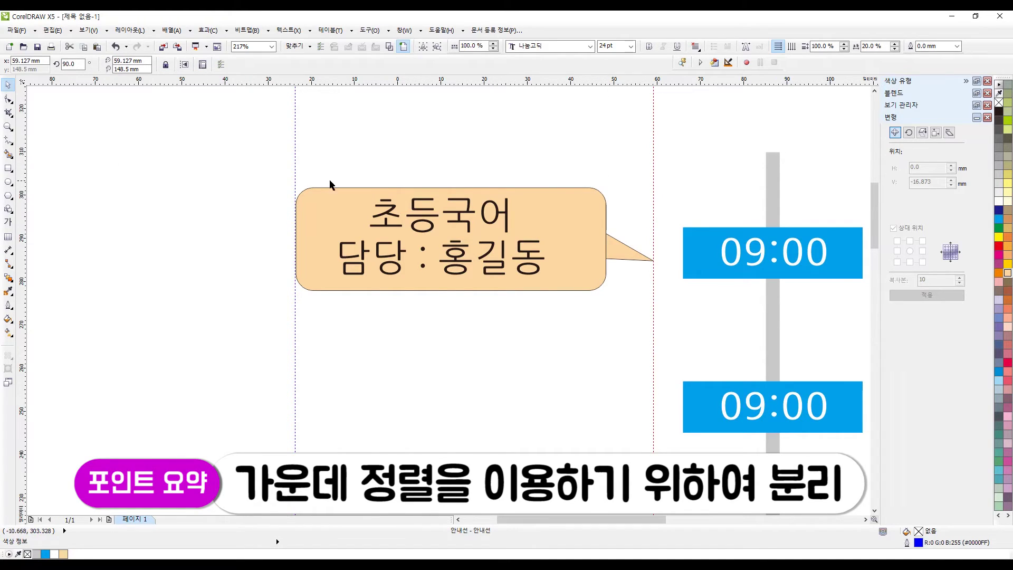
- Place a vertical guideline at about 17.4 mm, midway between the bubble's edge and tail tip, and move the bubble text onto it
{"action": "left_click_drag", "start_coordinate": [27, 145], "coordinate": [473, 154]}
{"action": "left_click", "coordinate": [490, 151]}
{"action": "left_click_drag", "start_coordinate": [468, 201], "coordinate": [493, 201]}
{"action": "left_click", "coordinate": [552, 170]}
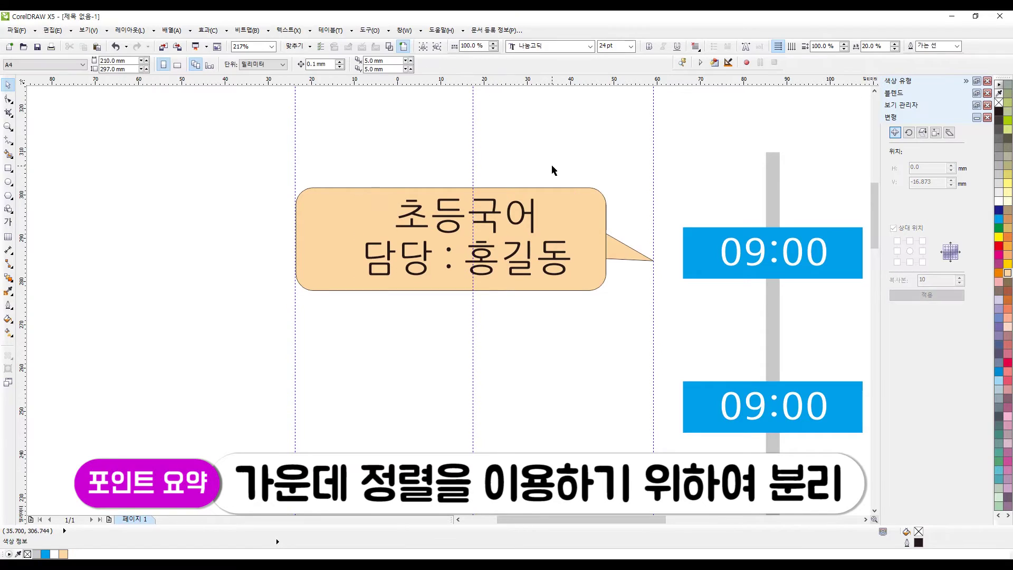
- Delete the vertical guidelines at the bubble's edge, midpoint and tail tip
{"action": "left_click", "coordinate": [473, 158]}
{"action": "key", "text": "Delete"}
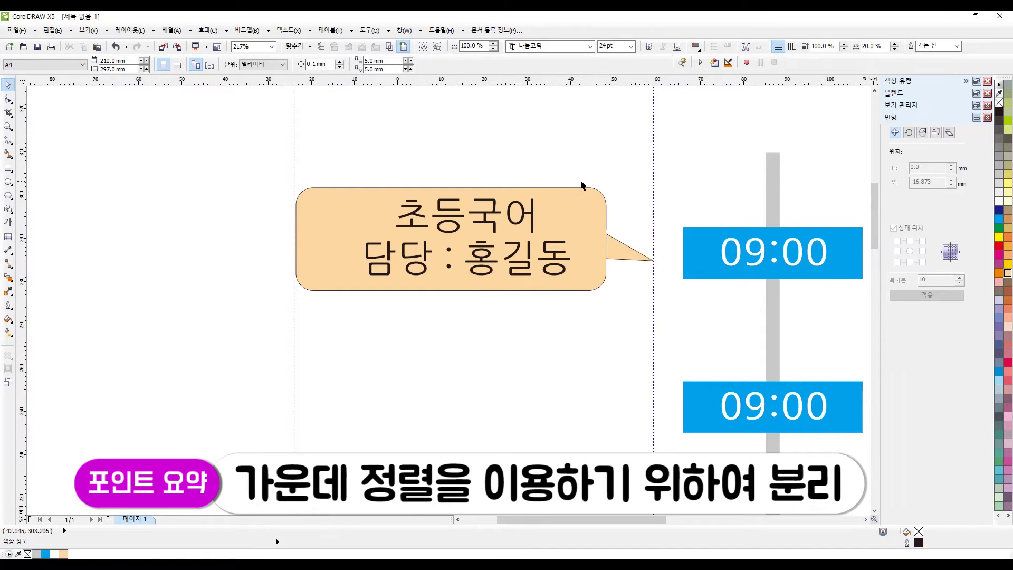
{"action": "key", "text": "ctrl+z"}
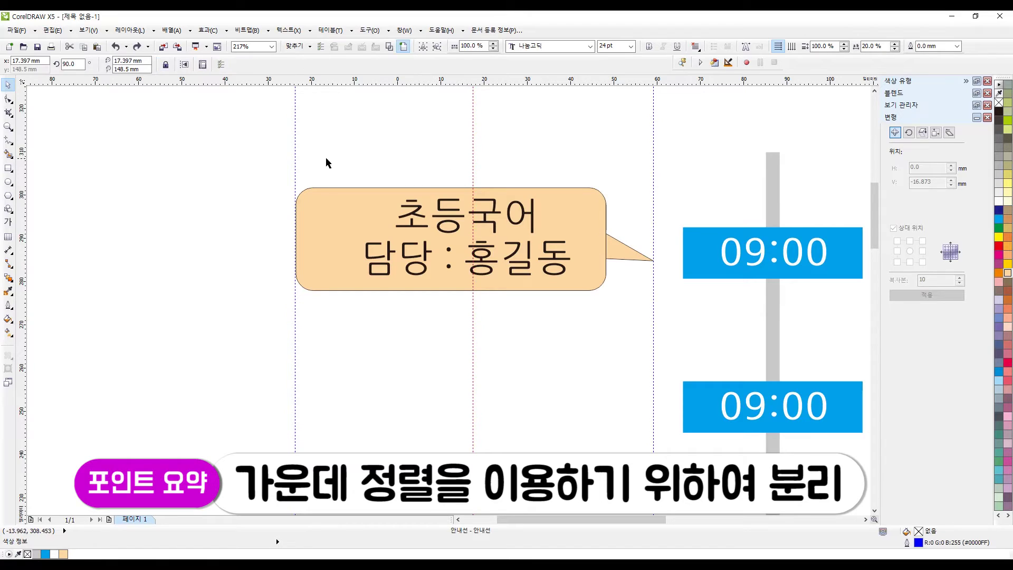
{"action": "key", "text": "Delete"}
{"action": "left_click", "coordinate": [652, 172]}
{"action": "key", "text": "Delete"}
- Center the two-line text horizontally and vertically within the rounded body of the speech bubble
{"action": "left_click_drag", "start_coordinate": [238, 168], "coordinate": [619, 344]}
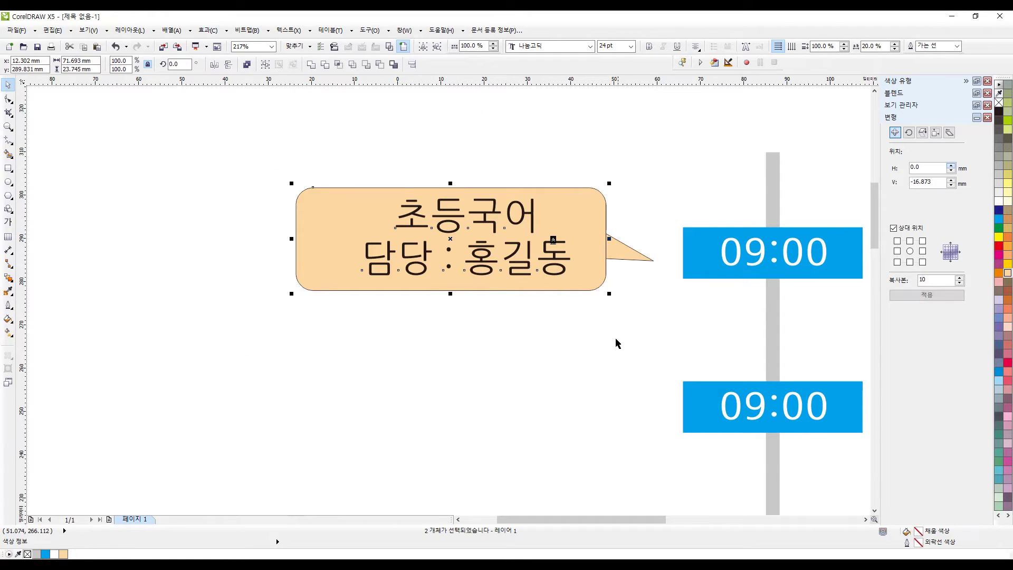
{"action": "key", "text": "c"}
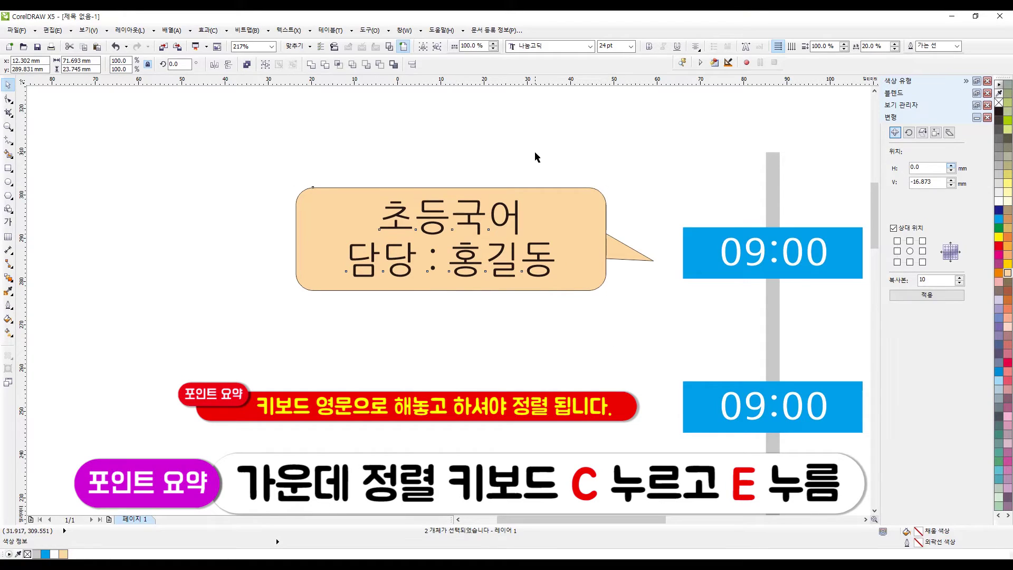
{"action": "left_click", "coordinate": [538, 157]}
- Set the bubble text's second line, the 담당 line, to 15 pt
{"action": "double_click", "coordinate": [432, 249]}
{"action": "key", "text": "Home"}
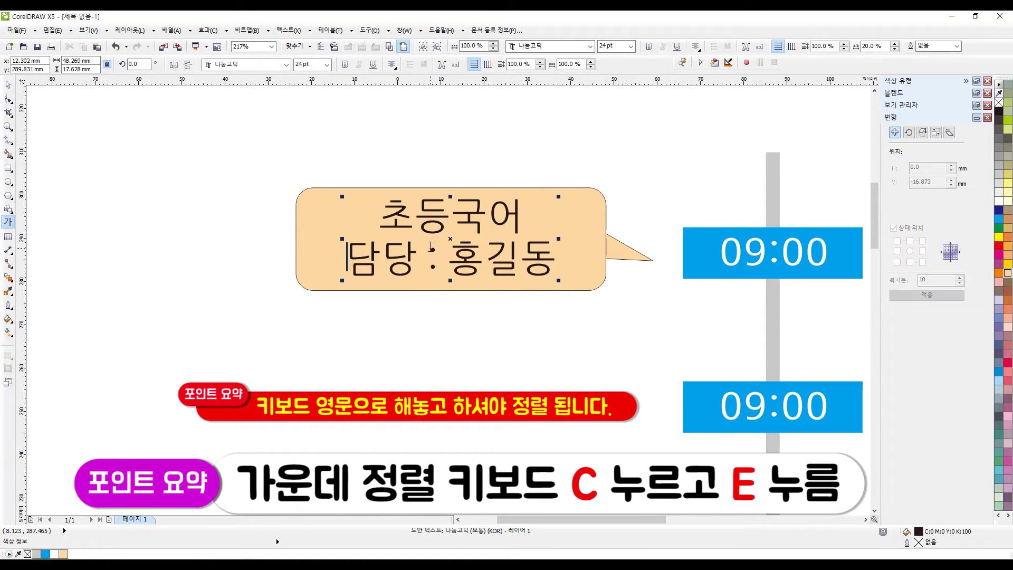
{"action": "key", "text": "shift+End"}
{"action": "left_click", "coordinate": [306, 64]}
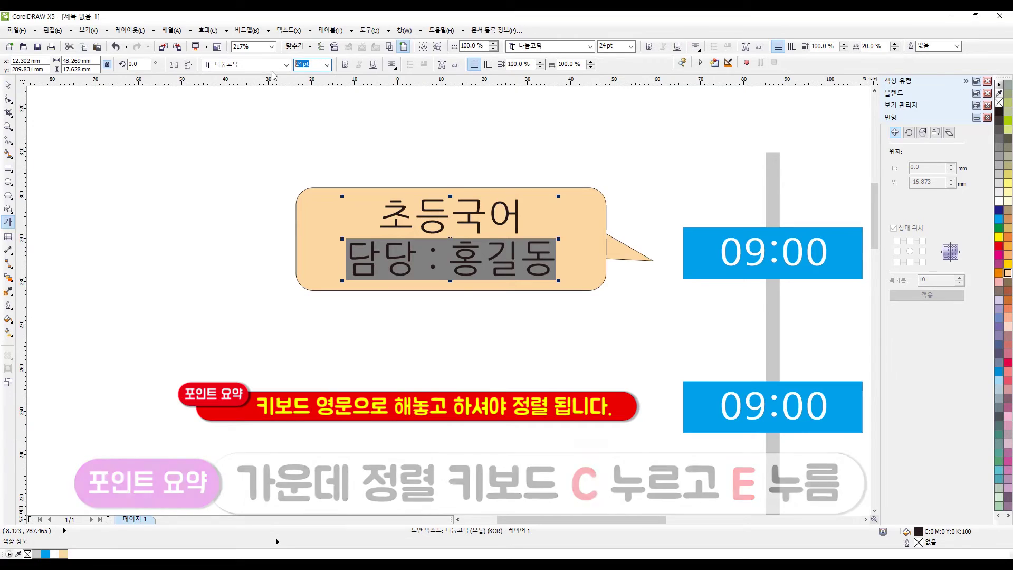
{"action": "key", "text": "Return"}
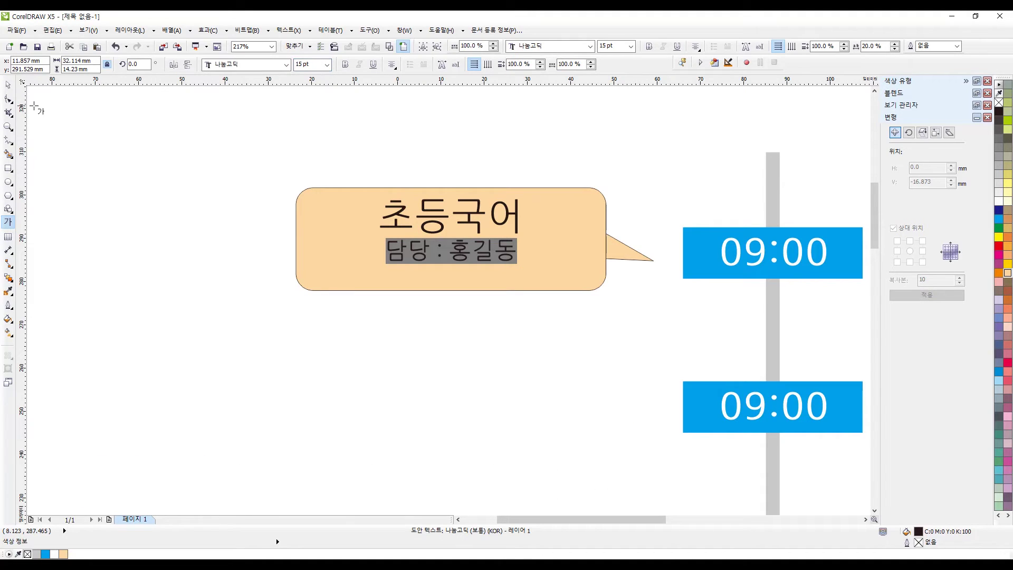
- Move the bubble text down about 2 mm and color it white
{"action": "left_click", "coordinate": [8, 85]}
{"action": "left_click_drag", "start_coordinate": [474, 226], "coordinate": [474, 234]}
{"action": "left_click", "coordinate": [999, 201]}
- Fill the bubble's rounded body and its tail with orange, C0 M60 Y100 K0
{"action": "left_click", "coordinate": [581, 213]}
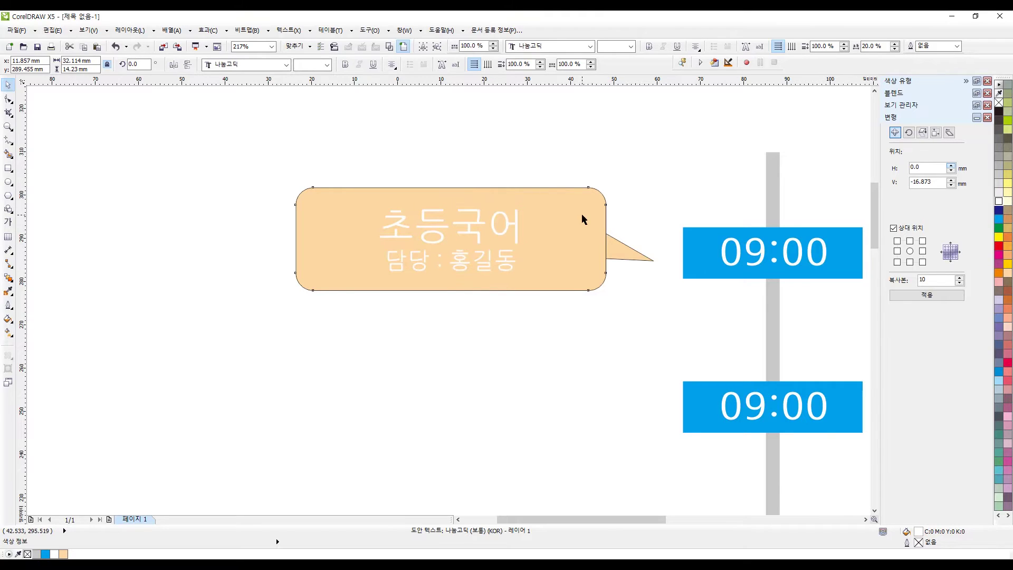
{"action": "left_click", "coordinate": [998, 273]}
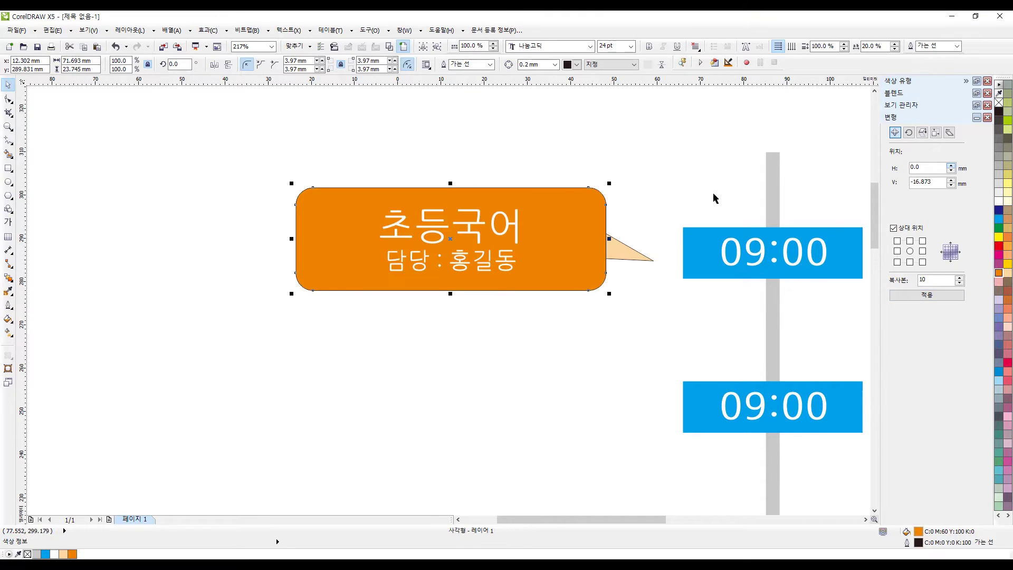
{"action": "left_click", "coordinate": [631, 259]}
{"action": "left_click", "coordinate": [999, 273]}
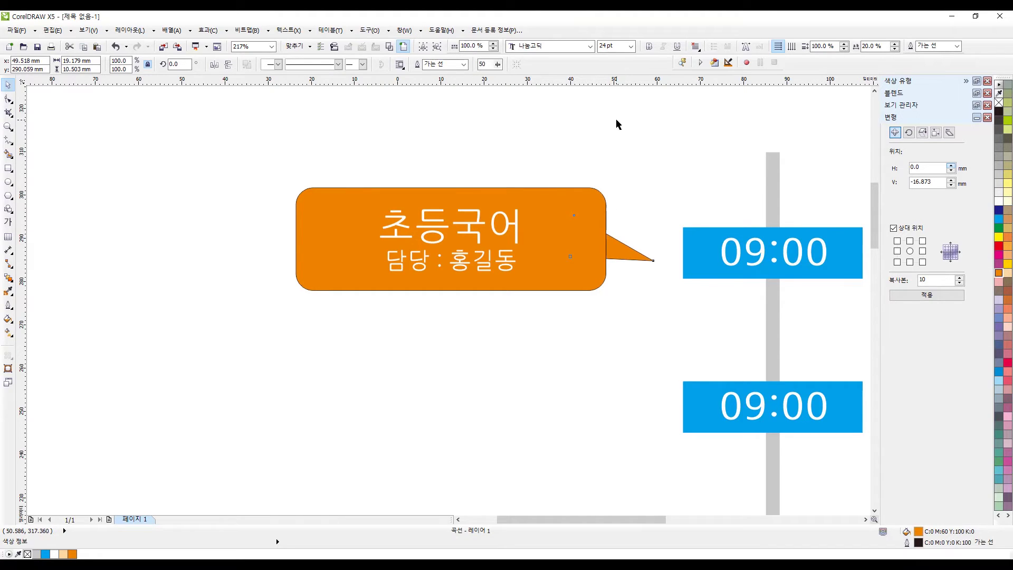
- Remove the outlines from the bubble's body and tail together
{"action": "left_click", "coordinate": [561, 206]}
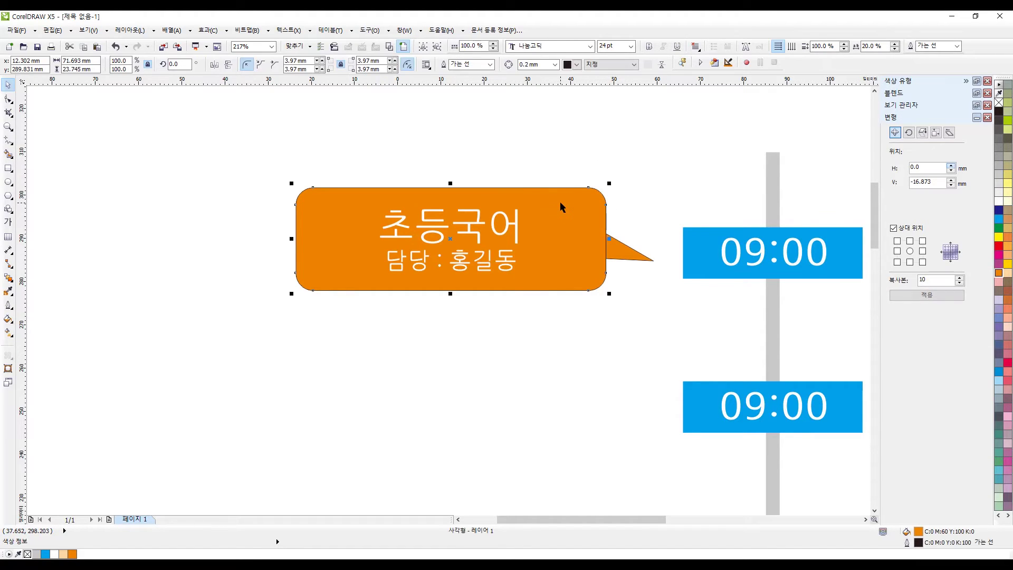
{"action": "left_click", "coordinate": [624, 251], "text": "shift"}
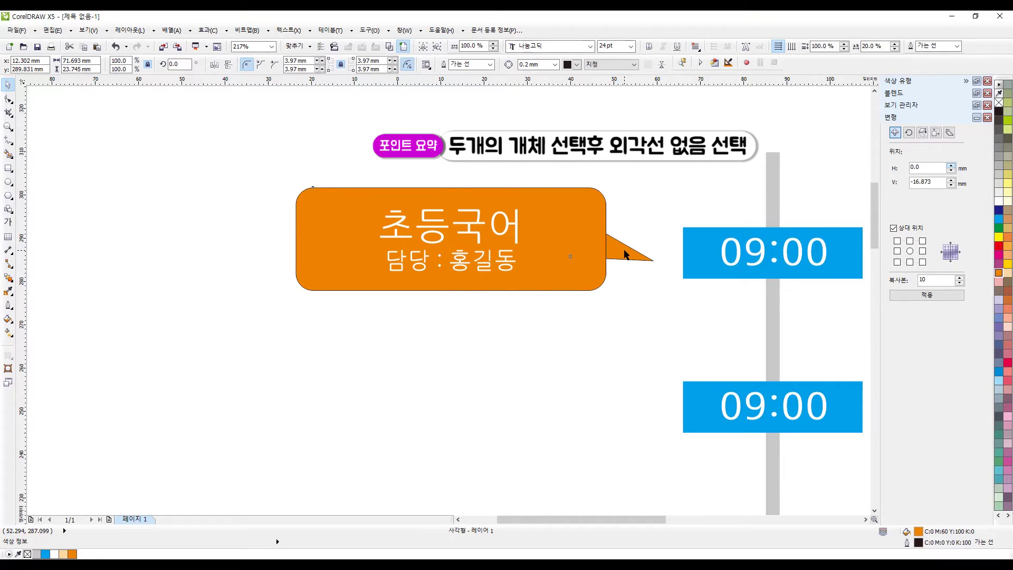
{"action": "right_click", "coordinate": [998, 103]}
{"action": "left_click", "coordinate": [610, 207]}
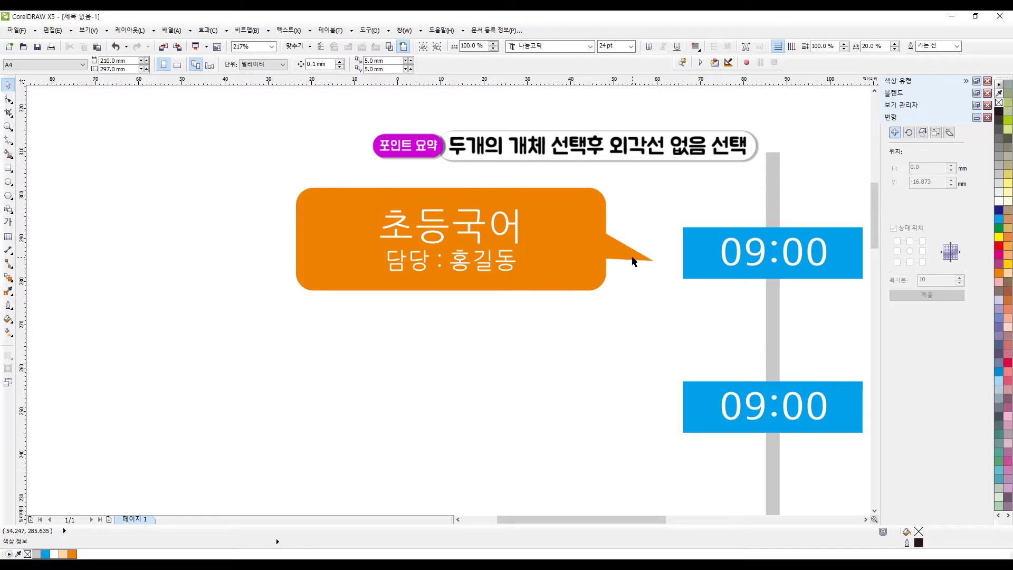
- Shift the tail triangle slightly up and toward the bubble's body
{"action": "left_click", "coordinate": [575, 217]}
{"action": "left_click_drag", "start_coordinate": [626, 256], "coordinate": [592, 247]}
{"action": "left_click", "coordinate": [697, 328]}
{"action": "left_click", "coordinate": [641, 204]}
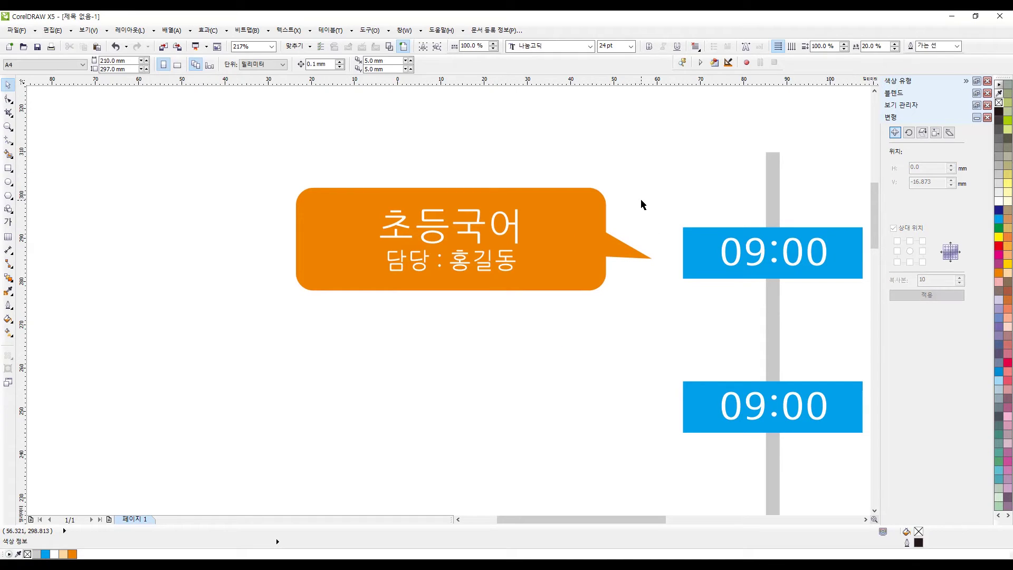
- Enlarge the two-line text inside the bubble to about 37.7 mm wide
{"action": "left_click_drag", "start_coordinate": [258, 154], "coordinate": [572, 334]}
{"action": "left_click_drag", "start_coordinate": [531, 201], "coordinate": [533, 199]}
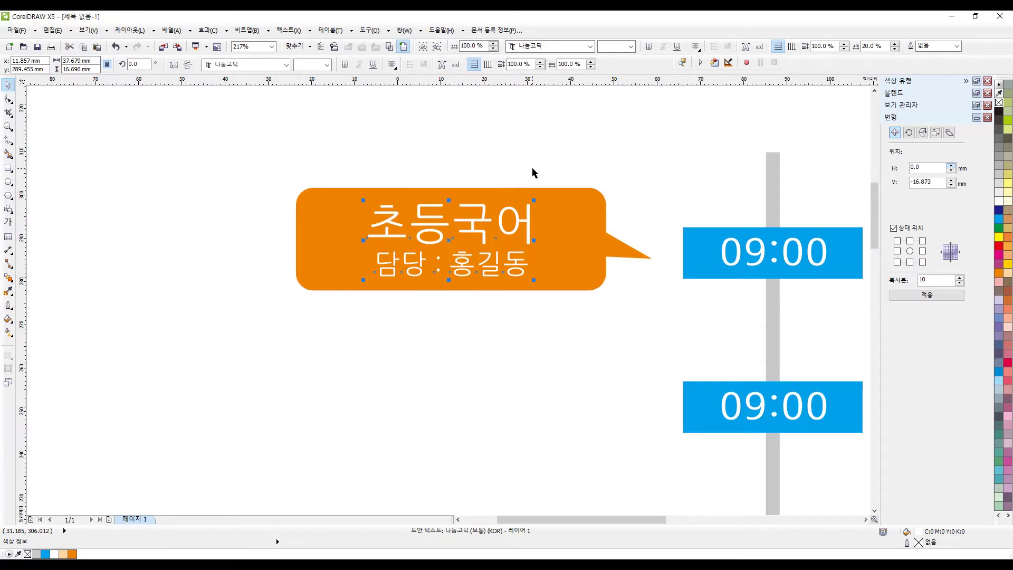
{"action": "left_click", "coordinate": [530, 168]}
- Change the second time label from the top to 10:00
{"action": "key", "text": "F4"}
{"action": "left_click", "coordinate": [8, 127]}
{"action": "left_click_drag", "start_coordinate": [260, 111], "coordinate": [705, 208]}
{"action": "left_click_drag", "start_coordinate": [125, 162], "coordinate": [723, 502]}
{"action": "key", "text": "space"}
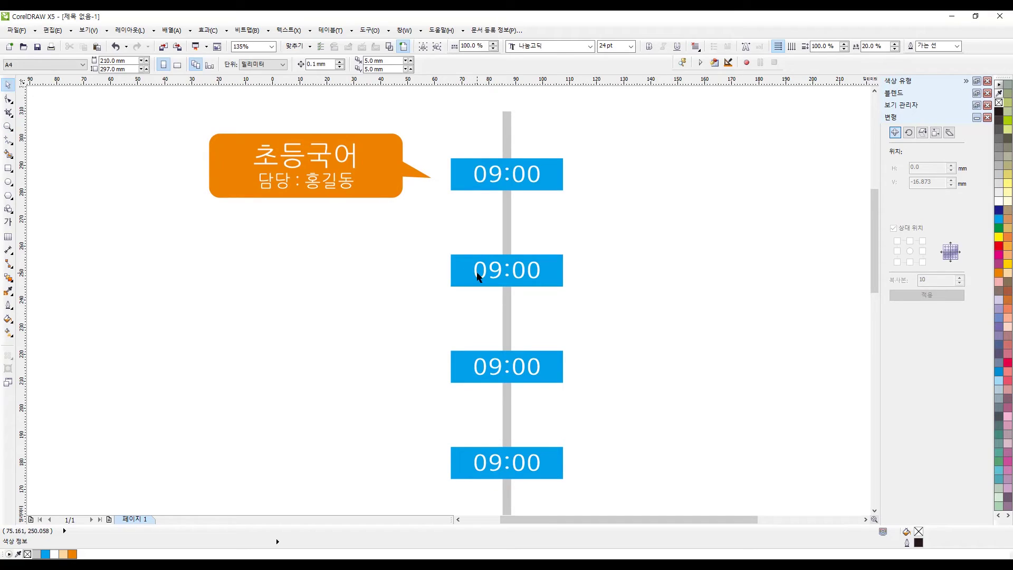
{"action": "double_click", "coordinate": [477, 276]}
{"action": "type", "text": "1"}
{"action": "key", "text": "Delete"}
{"action": "key", "text": "Delete"}
{"action": "type", "text": "0"}
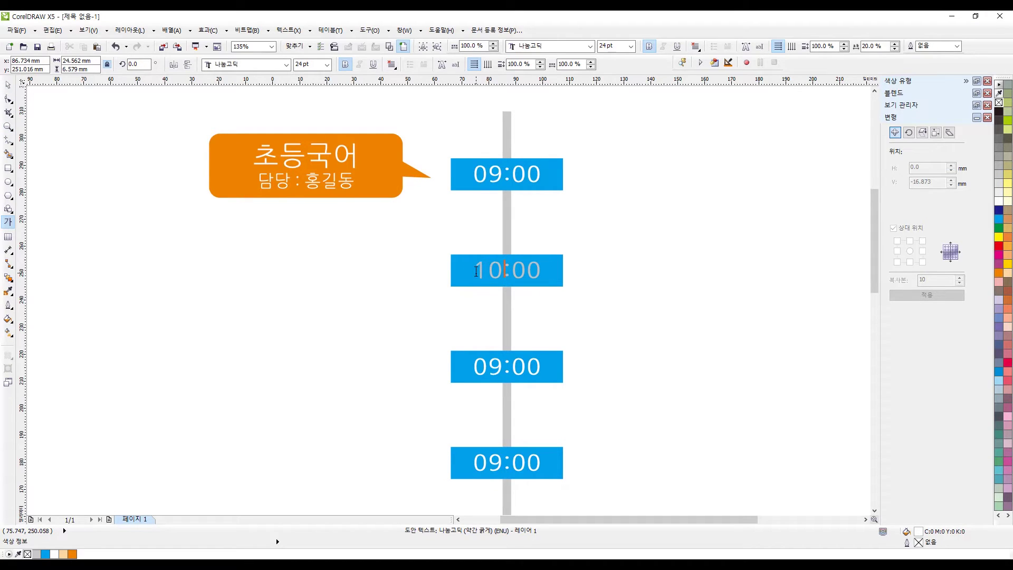
{"action": "left_click", "coordinate": [8, 85]}
{"action": "left_click", "coordinate": [144, 145]}
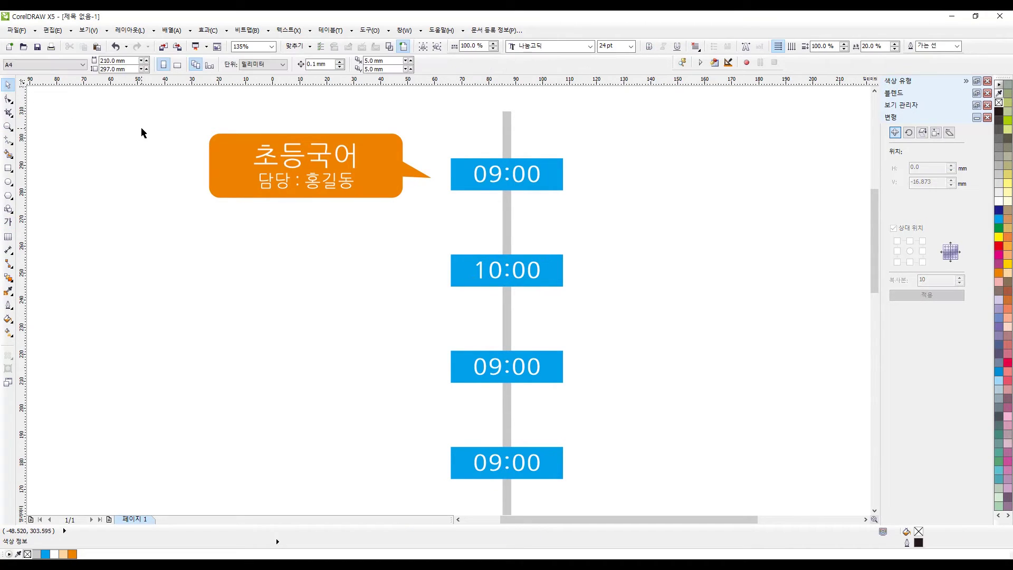
- Duplicate the speech bubble with its text and place the copy to the right of the 10:00 label
{"action": "left_click_drag", "start_coordinate": [140, 118], "coordinate": [436, 233]}
{"action": "left_click_drag", "start_coordinate": [271, 157], "coordinate": [612, 256]}
{"action": "left_click_drag", "start_coordinate": [649, 262], "coordinate": [649, 261]}
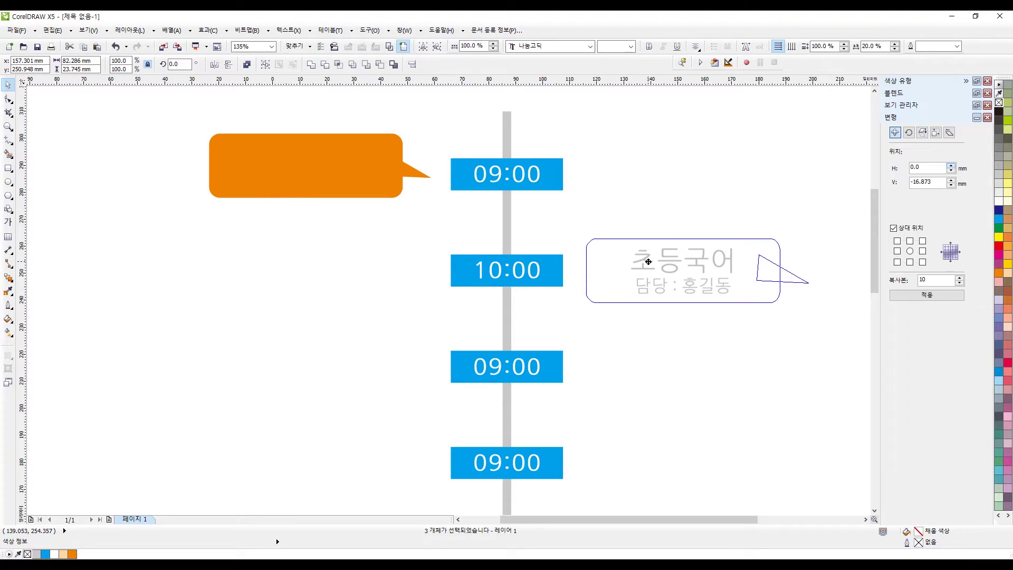
{"action": "left_click_drag", "start_coordinate": [648, 262], "coordinate": [648, 262]}
- Mirror the copied speech bubble and its text horizontally so the tail faces the 10:00 label
{"action": "left_click_drag", "start_coordinate": [826, 225], "coordinate": [580, 328]}
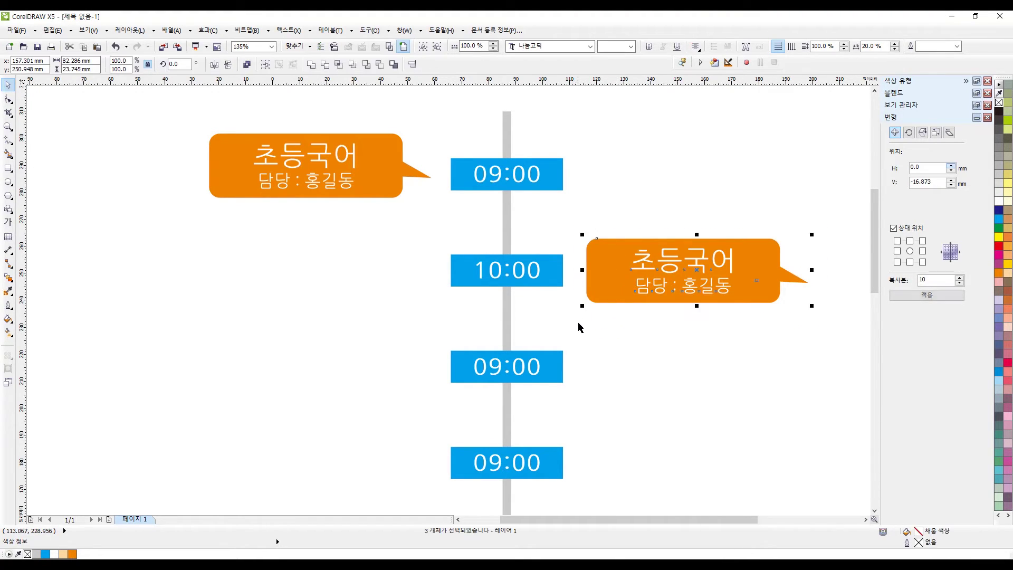
{"action": "left_click", "coordinate": [214, 65]}
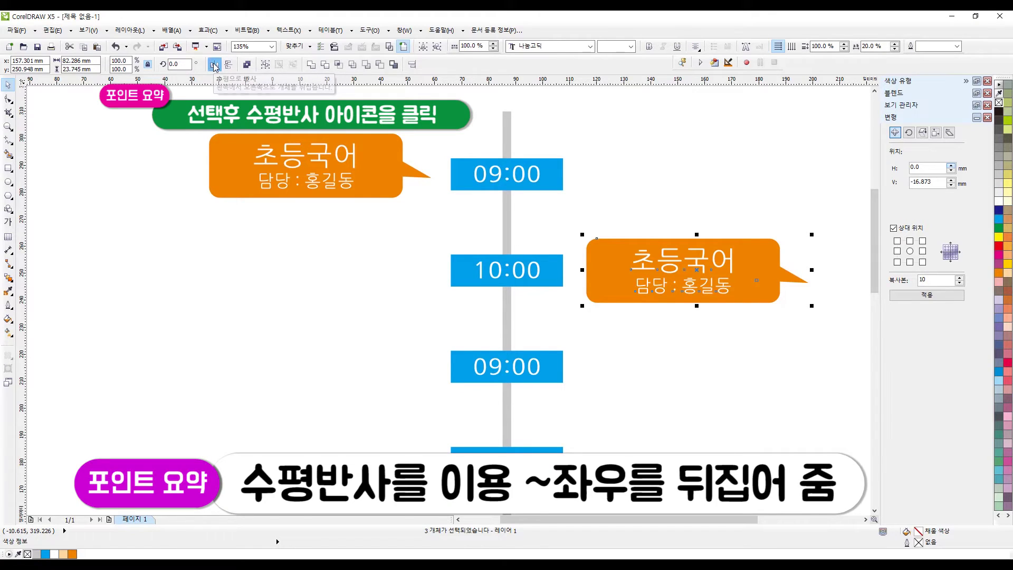
{"action": "left_click", "coordinate": [794, 220]}
- Mirror the copied bubble's text back to its readable direction and center it horizontally in the bubble's body
{"action": "left_click_drag", "start_coordinate": [789, 194], "coordinate": [641, 365]}
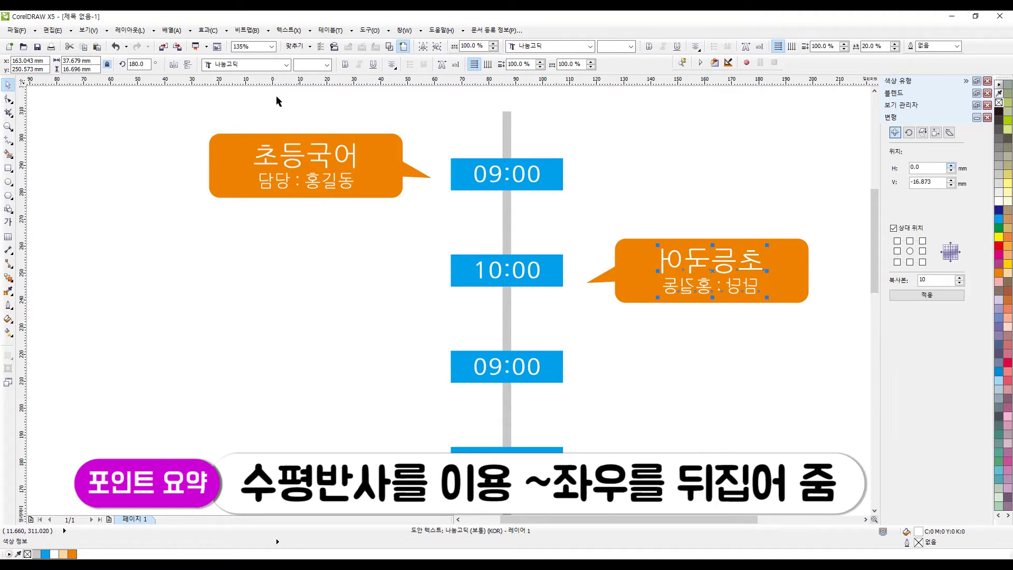
{"action": "left_click", "coordinate": [173, 63]}
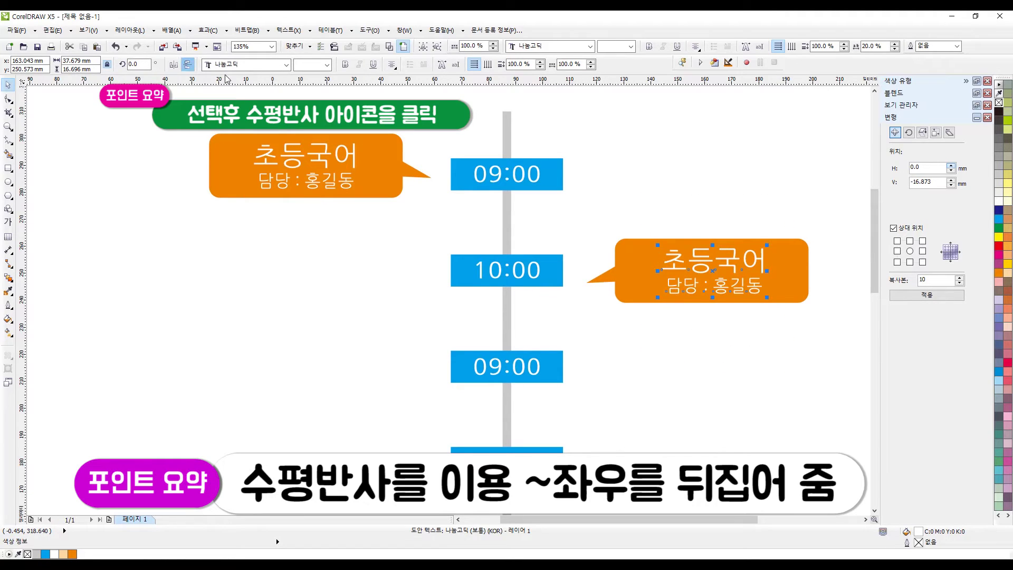
{"action": "left_click", "coordinate": [755, 201]}
{"action": "left_click_drag", "start_coordinate": [827, 207], "coordinate": [606, 354]}
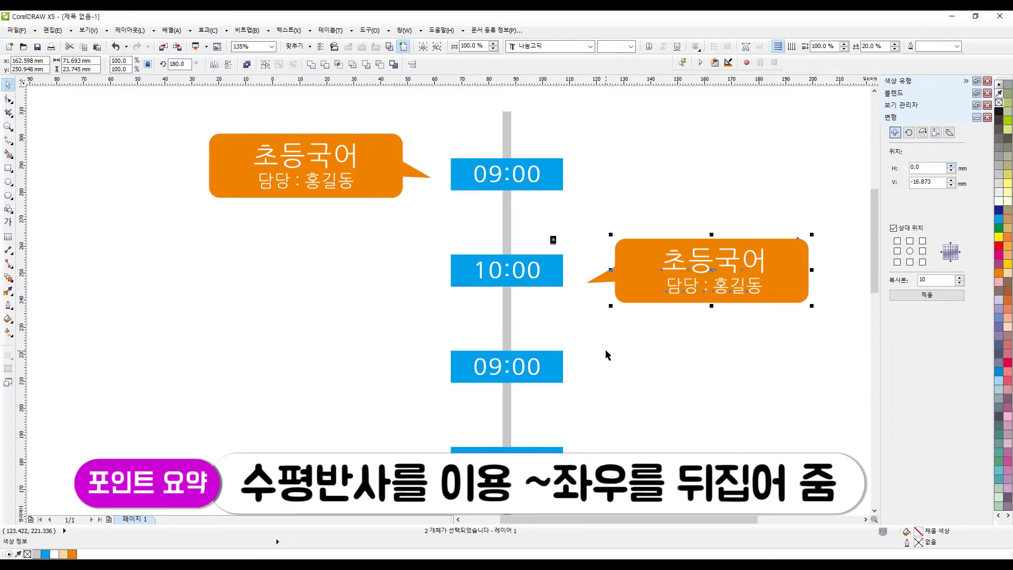
{"action": "left_click", "coordinate": [752, 350]}
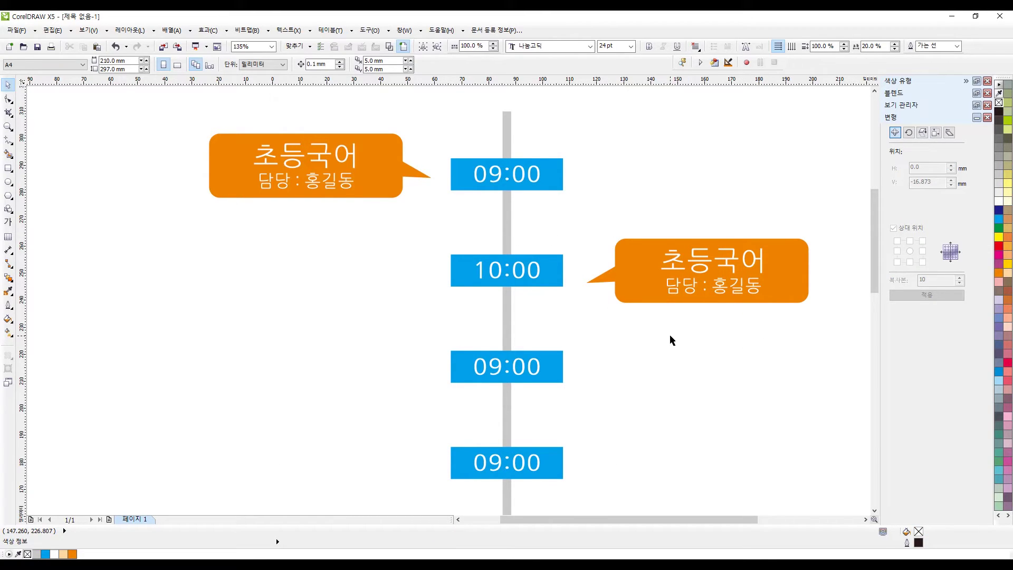
- Change the class title in the 10:00 bubble to 초등수학
{"action": "double_click", "coordinate": [676, 261]}
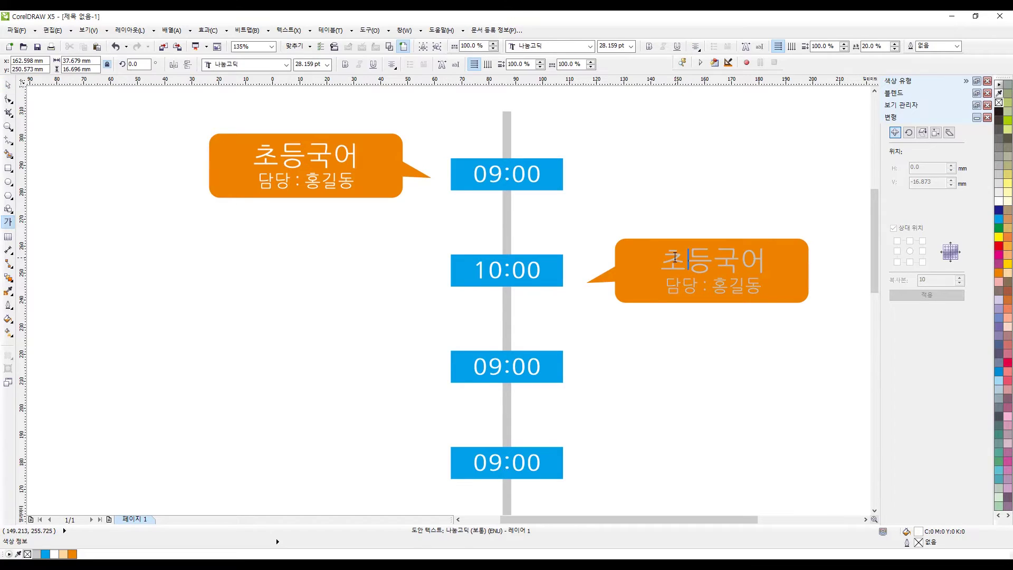
{"action": "key", "text": "BackSpace"}
{"action": "key", "text": "BackSpace"}
{"action": "type", "text": "tng"}
{"action": "key", "text": "BackSpace"}
{"action": "key", "text": "BackSpace"}
{"action": "key", "text": "BackSpace"}
{"action": "key", "text": "Hangul"}
{"action": "type", "text": "수학"}
- Replace the teacher's given name on the 담당 line of the 초등수학 bubble with another one
{"action": "key", "text": "Down"}
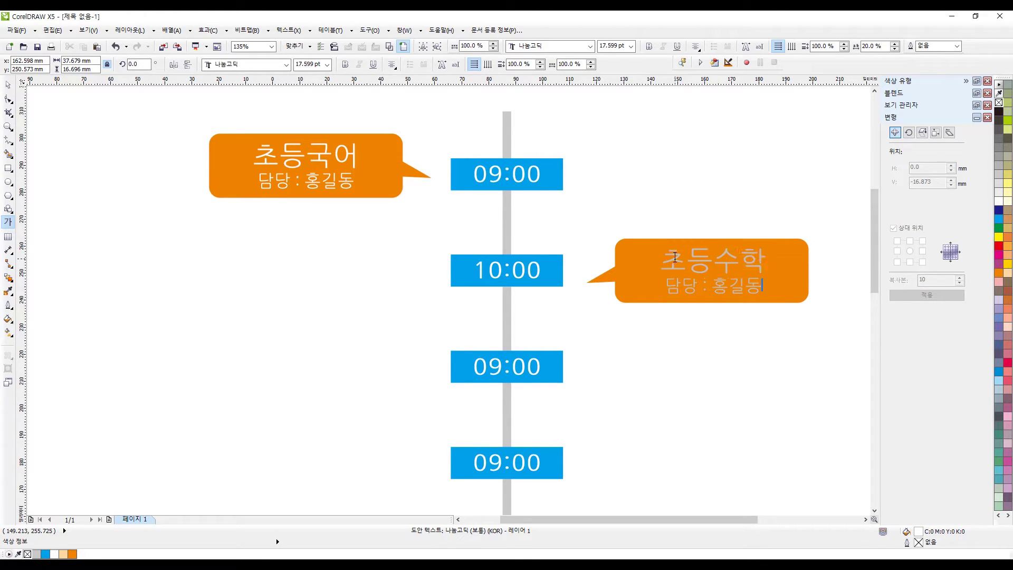
{"action": "key", "text": "BackSpace"}
{"action": "key", "text": "BackSpace"}
{"action": "type", "text": "수학"}
{"action": "left_click", "coordinate": [8, 84]}
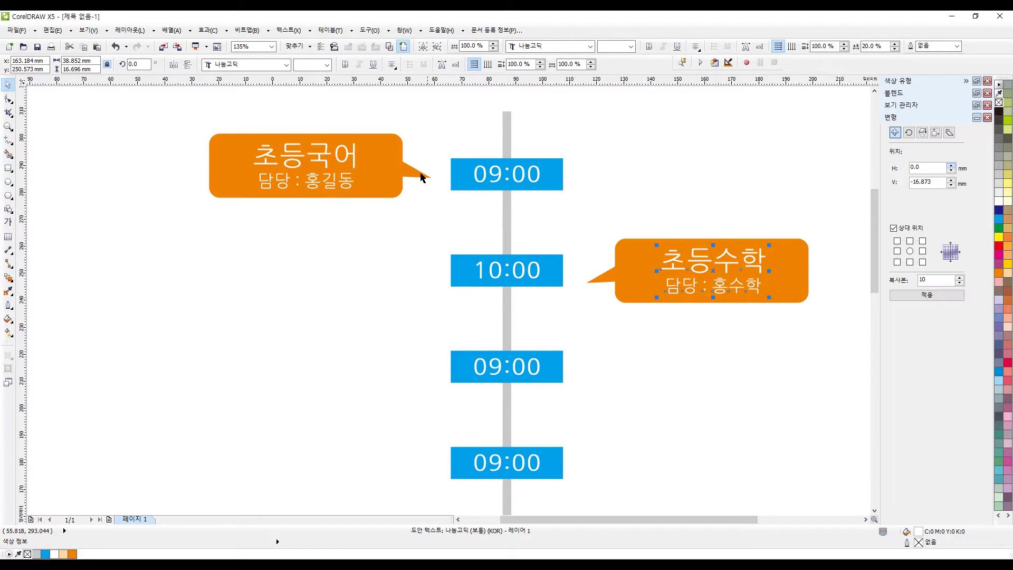
- Make the text in both the 초등국어 and 초등수학 bubbles bold
{"action": "left_click", "coordinate": [345, 64]}
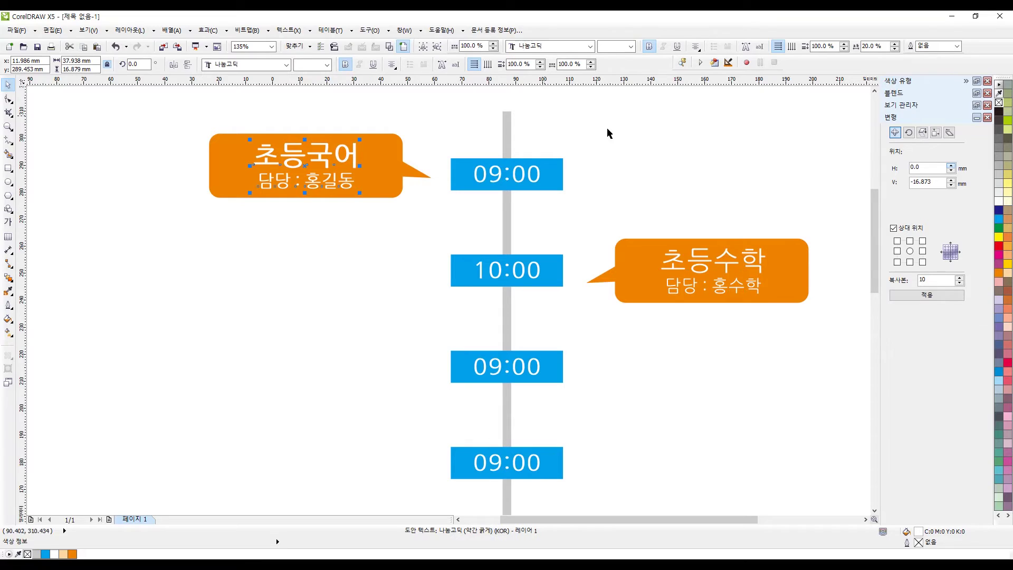
{"action": "left_click", "coordinate": [753, 257]}
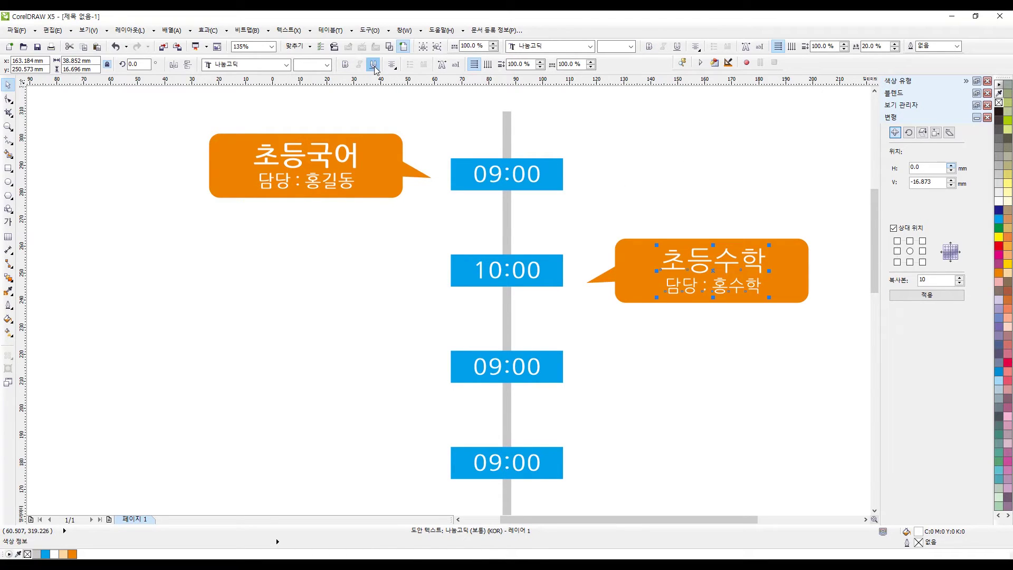
{"action": "left_click", "coordinate": [773, 178]}
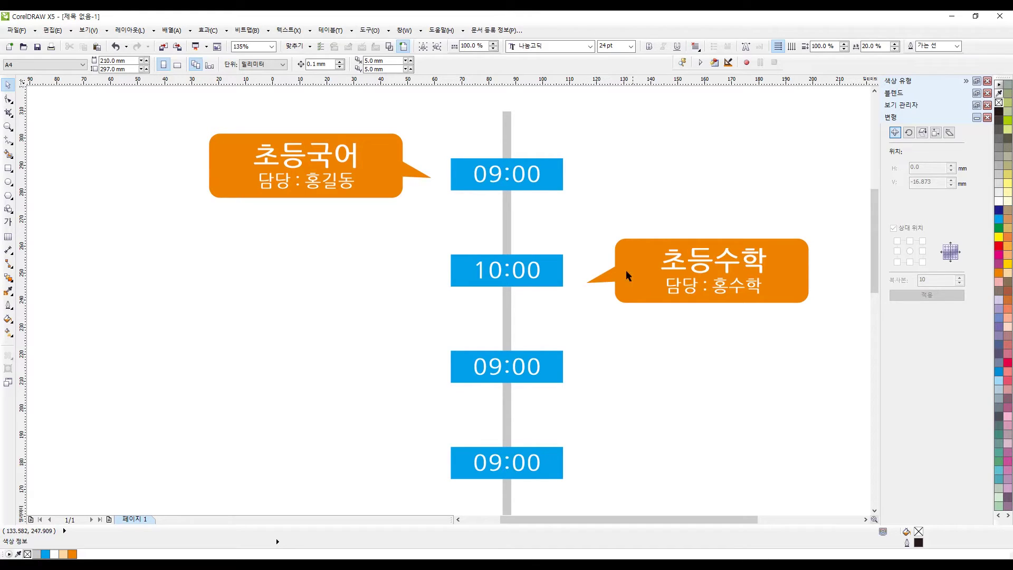
- Raise the tail tip of the 초등수학 bubble to the height of the 10:00 label's center
{"action": "key", "text": "F10"}
{"action": "left_click", "coordinate": [603, 278]}
{"action": "left_click_drag", "start_coordinate": [586, 282], "coordinate": [585, 269]}
{"action": "key", "text": "space"}
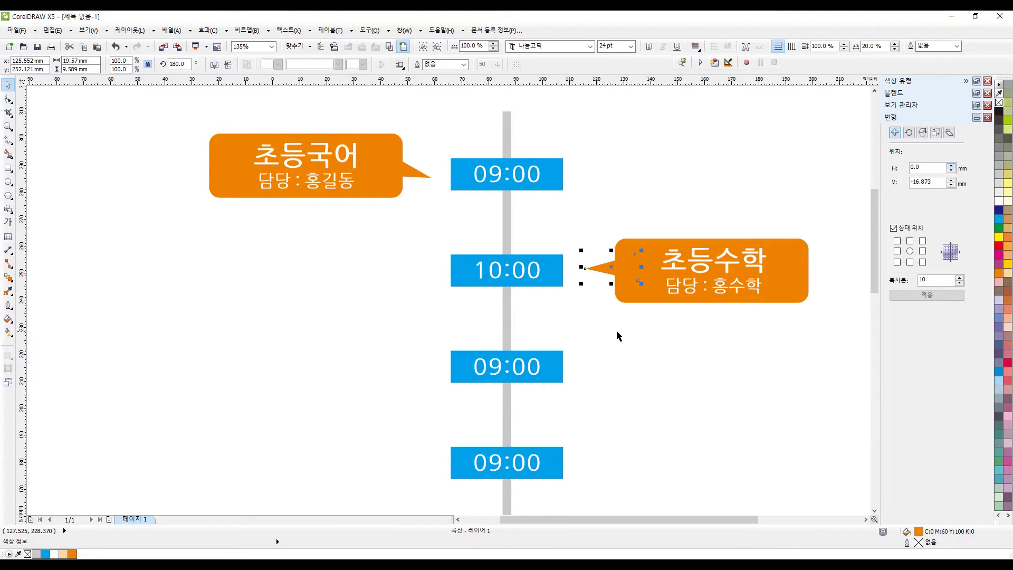
{"action": "left_click", "coordinate": [618, 336]}
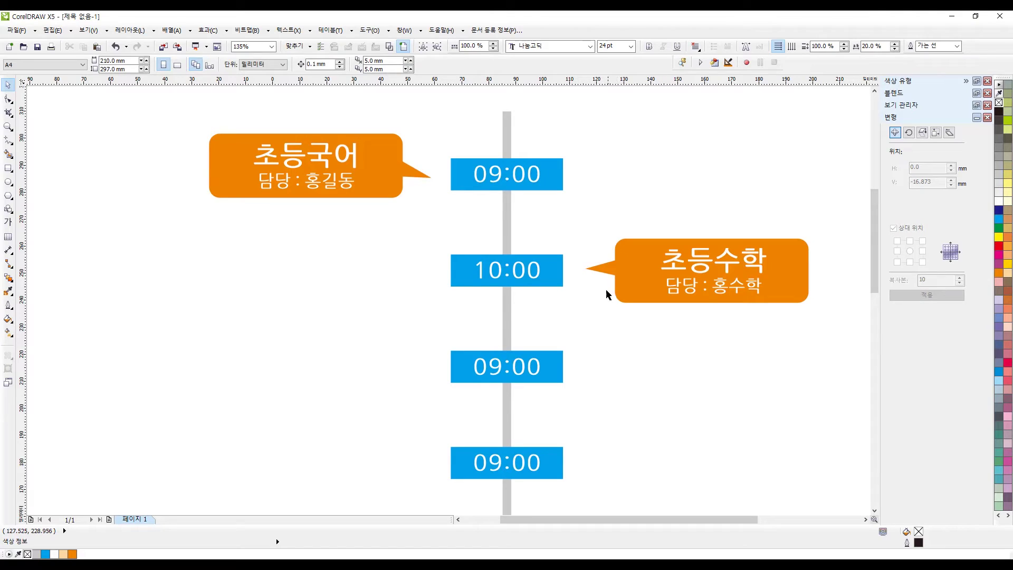
- Reshape the 초등수학 bubble's tail so its base sits lower and its tip reaches closer to the 10:00 label
{"action": "left_click_drag", "start_coordinate": [608, 268], "coordinate": [580, 270]}
{"action": "key", "text": "space"}
{"action": "key", "text": "space"}
{"action": "left_click", "coordinate": [644, 337]}
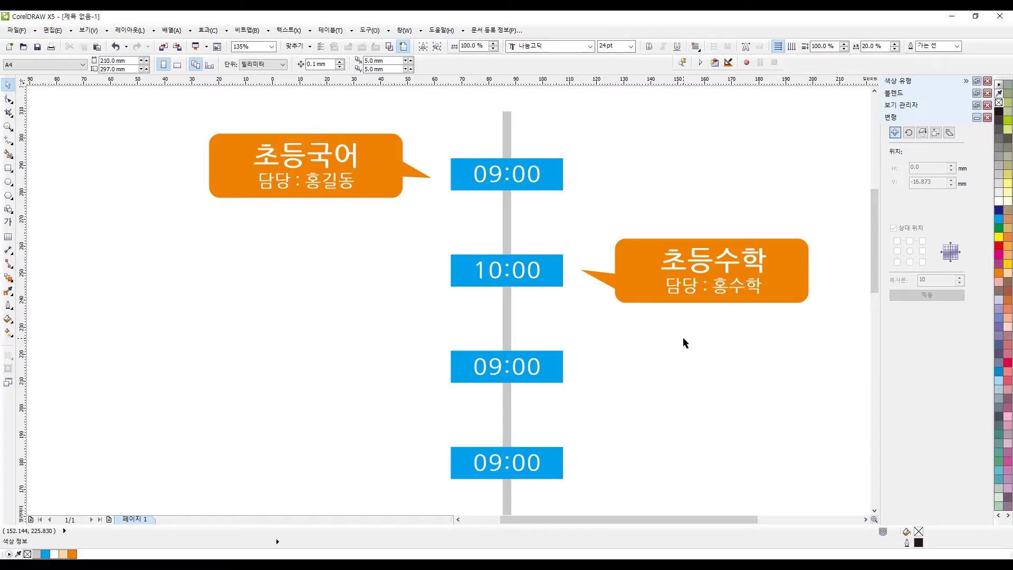
- Try filling the 초등수학 bubble and its tail with blue (C100 M20 Y0 K0)
{"action": "left_click", "coordinate": [787, 252]}
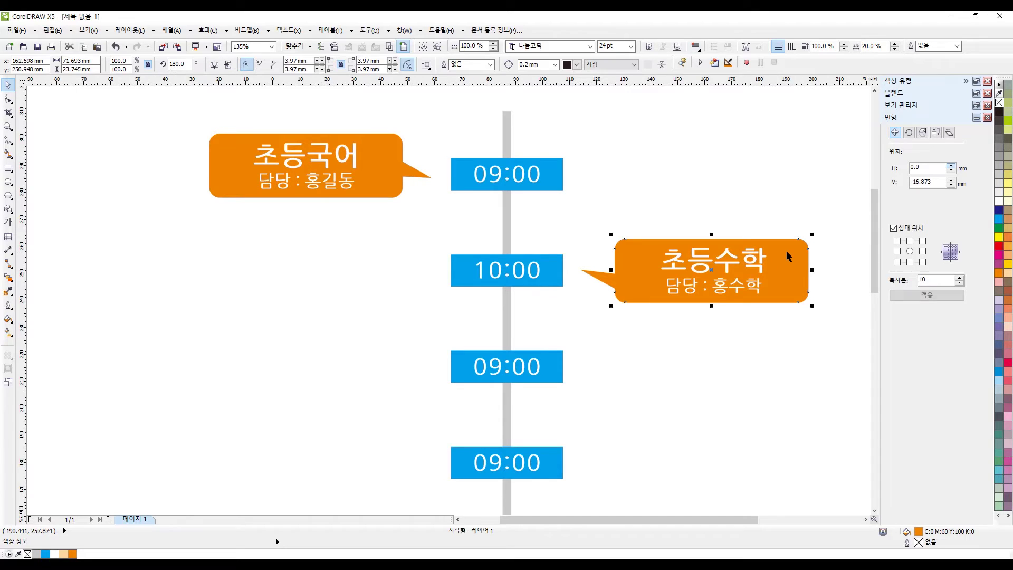
{"action": "left_click", "coordinate": [601, 279], "text": "shift"}
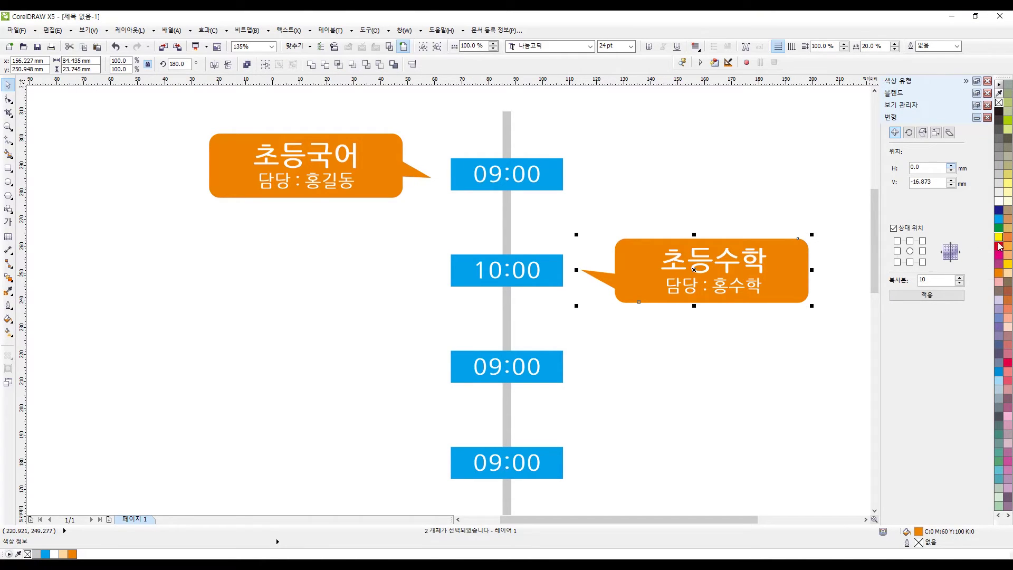
{"action": "left_click", "coordinate": [998, 371]}
{"action": "left_click", "coordinate": [792, 368]}
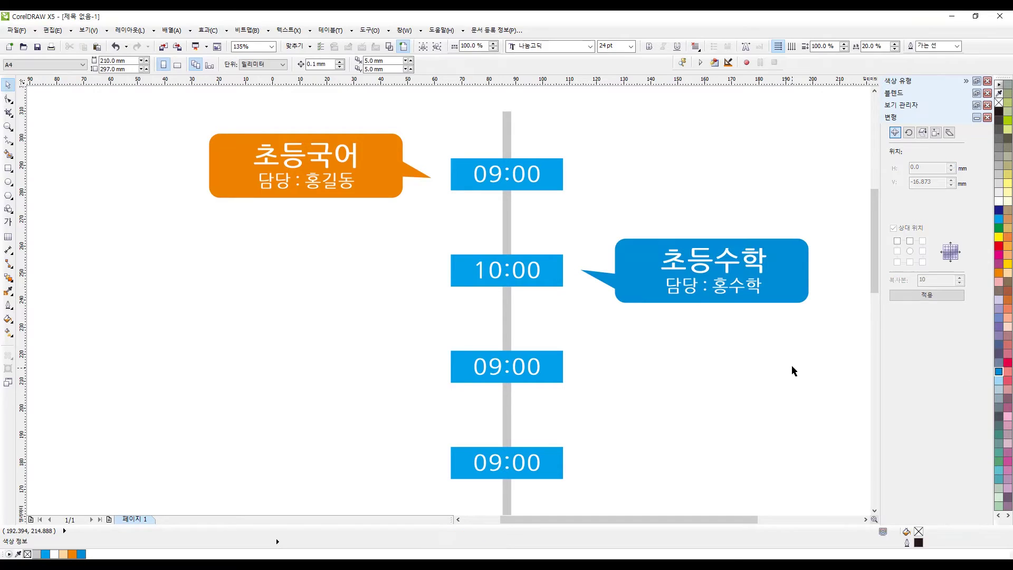
- Fill the 초등수학 bubble and its tail with magenta (C0 M100 Y0 K0)
{"action": "left_click", "coordinate": [796, 259]}
{"action": "left_click", "coordinate": [601, 280], "text": "shift"}
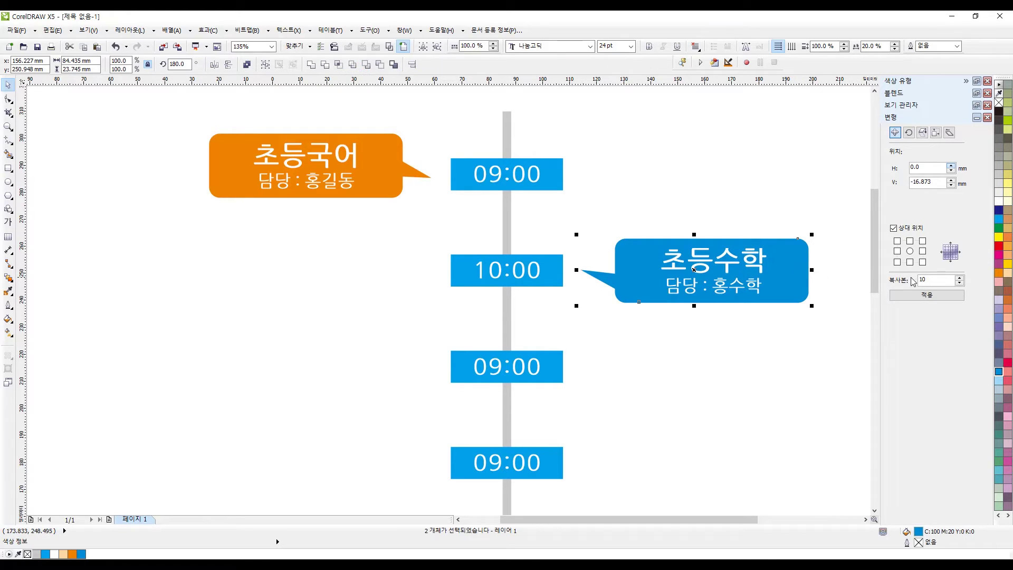
{"action": "left_click", "coordinate": [999, 257]}
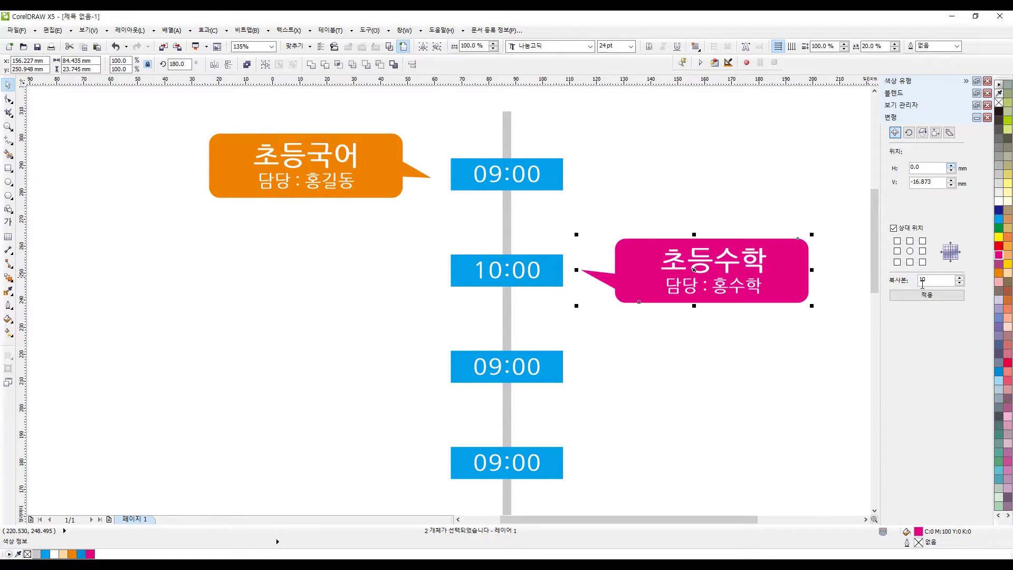
{"action": "left_click", "coordinate": [799, 350]}
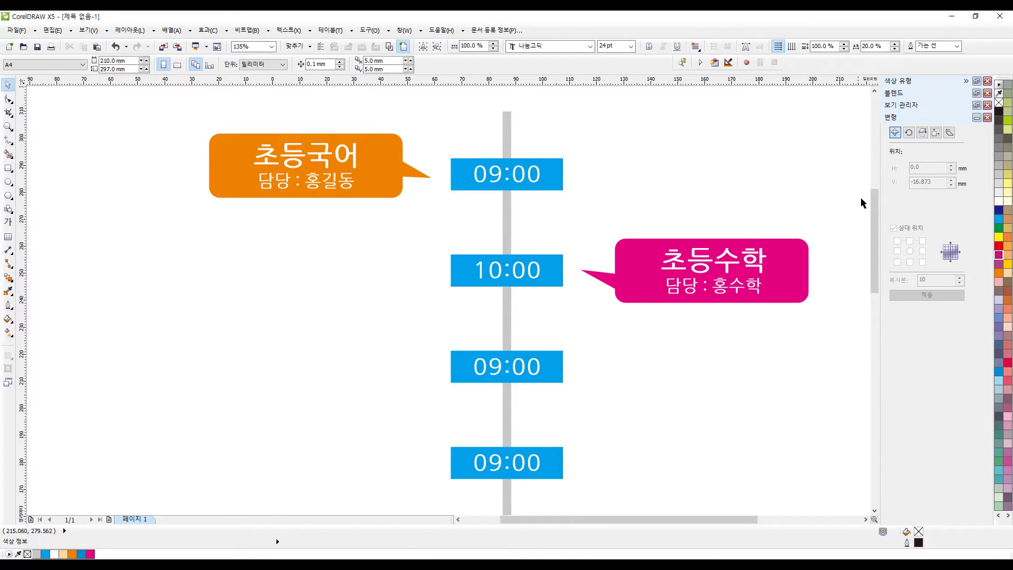
- Change the third time label, below 10:00, to 11:00
{"action": "left_click_drag", "start_coordinate": [870, 212], "coordinate": [872, 222]}
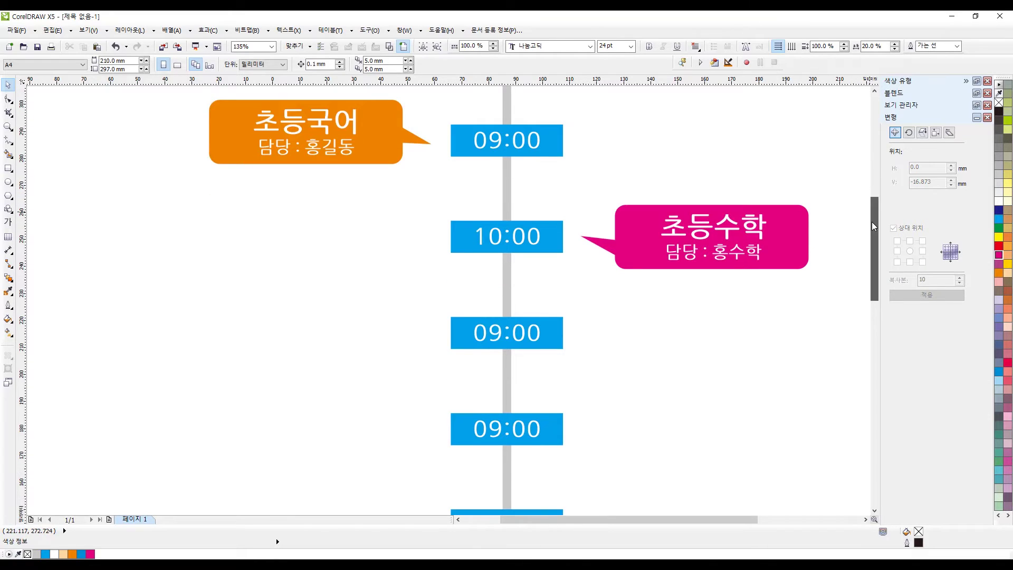
{"action": "double_click", "coordinate": [477, 336]}
{"action": "type", "text": "1"}
{"action": "key", "text": "Delete"}
{"action": "key", "text": "Delete"}
{"action": "type", "text": "1"}
{"action": "left_click", "coordinate": [8, 84]}
{"action": "left_click", "coordinate": [174, 147]}
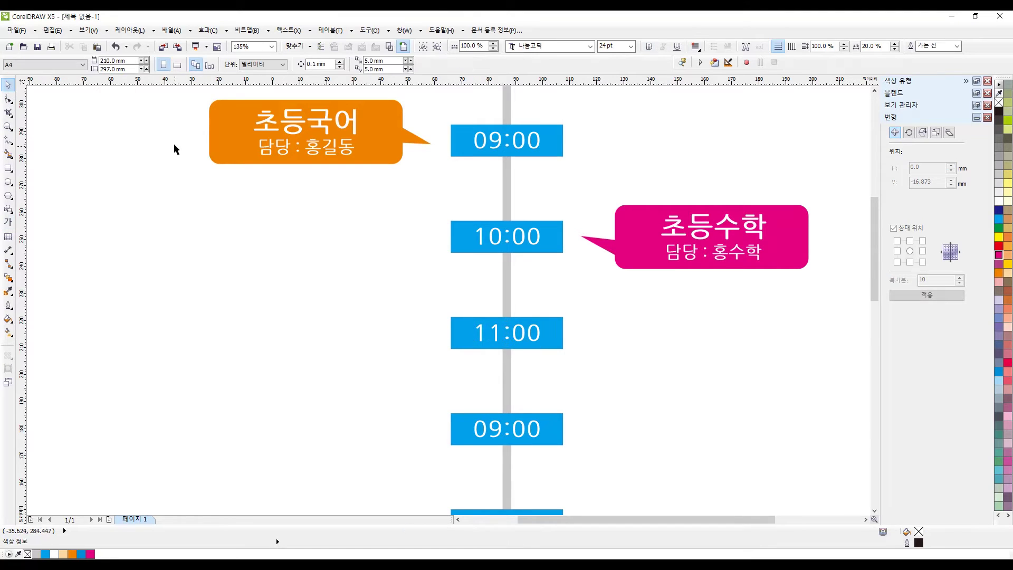
- Copy the 초등국어 bubble with its tail and text straight down beside the 11:00 label
{"action": "left_click_drag", "start_coordinate": [178, 201], "coordinate": [431, 99]}
{"action": "left_click", "coordinate": [413, 136], "text": "shift"}
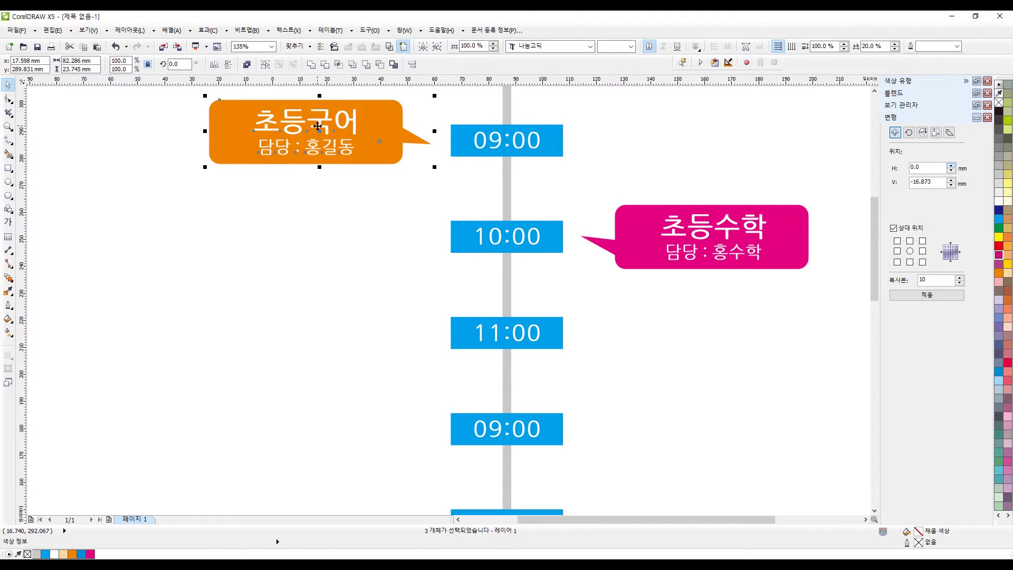
{"action": "left_click_drag", "start_coordinate": [318, 125], "coordinate": [331, 273]}
{"action": "key", "text": "ctrl+z"}
{"action": "left_click_drag", "start_coordinate": [336, 136], "coordinate": [395, 244]}
{"action": "key", "text": "ctrl+z"}
{"action": "left_click_drag", "start_coordinate": [333, 131], "coordinate": [332, 321]}
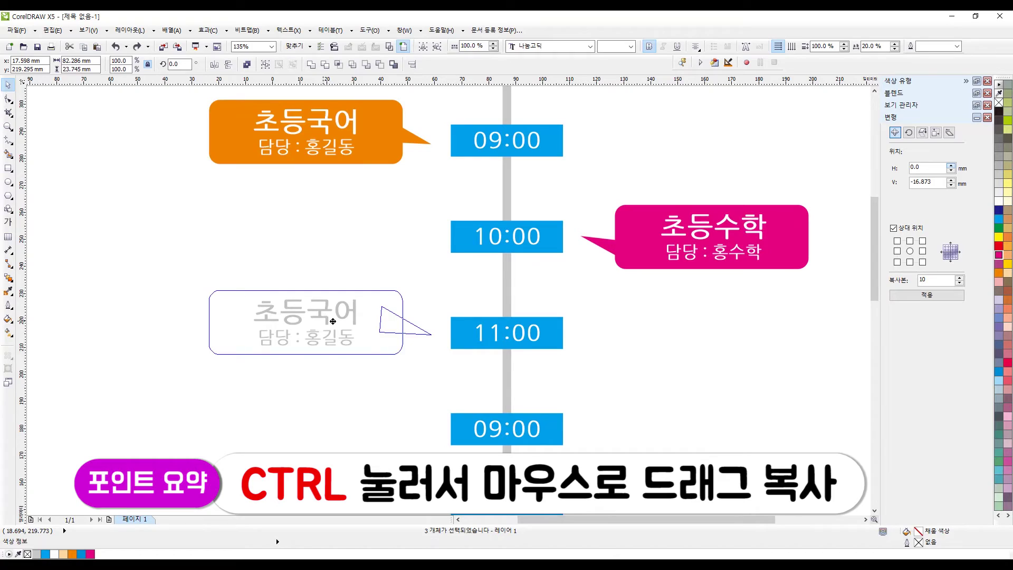
{"action": "left_click", "coordinate": [343, 258]}
- Fill the copied bubble and tail beside the 11:00 label with light teal (C60 M0 Y20 K0)
{"action": "left_click", "coordinate": [377, 297]}
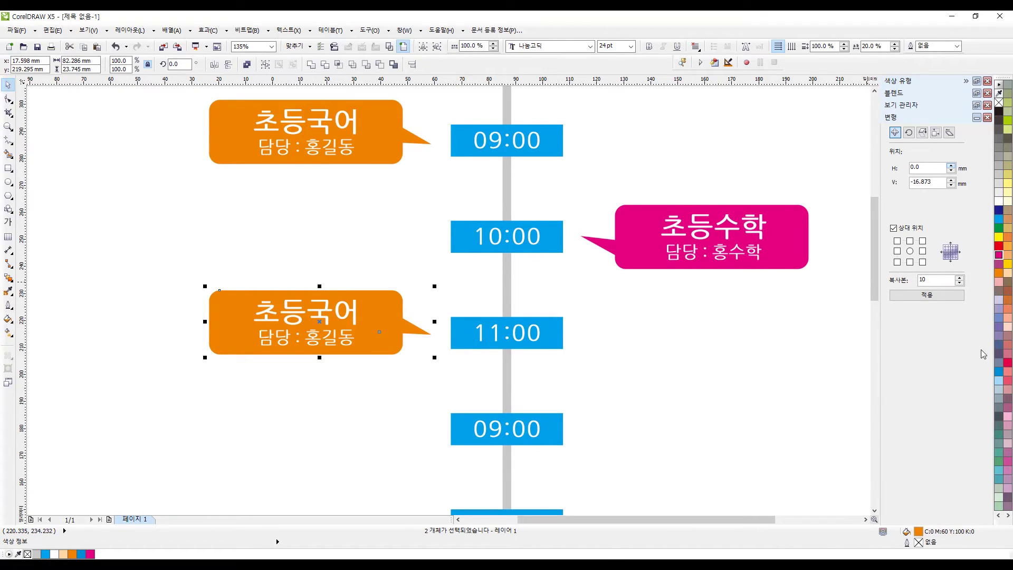
{"action": "left_click", "coordinate": [998, 470]}
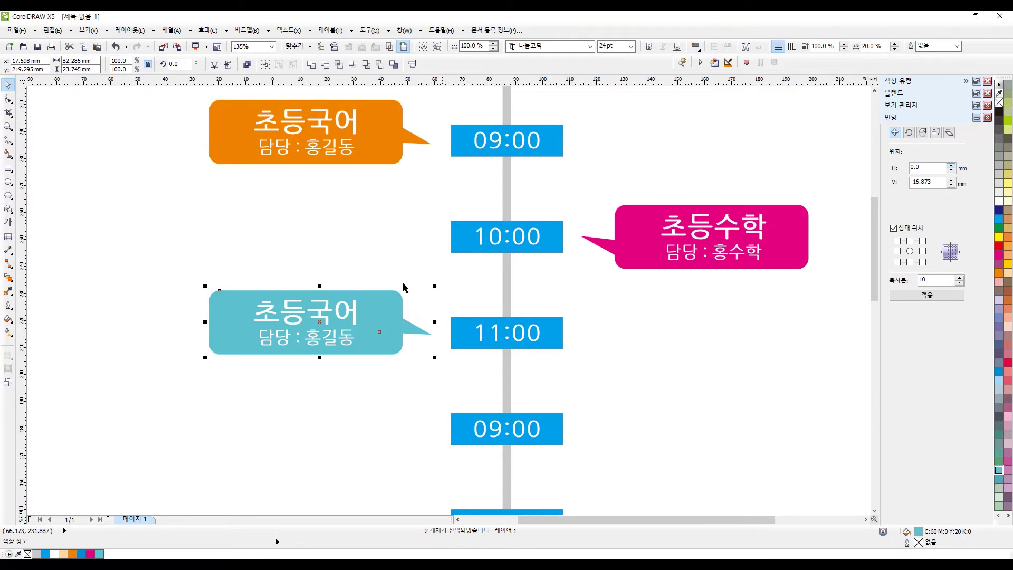
{"action": "key", "text": "Escape"}
- Change the class title in the teal bubble to 초등여어
{"action": "double_click", "coordinate": [308, 311]}
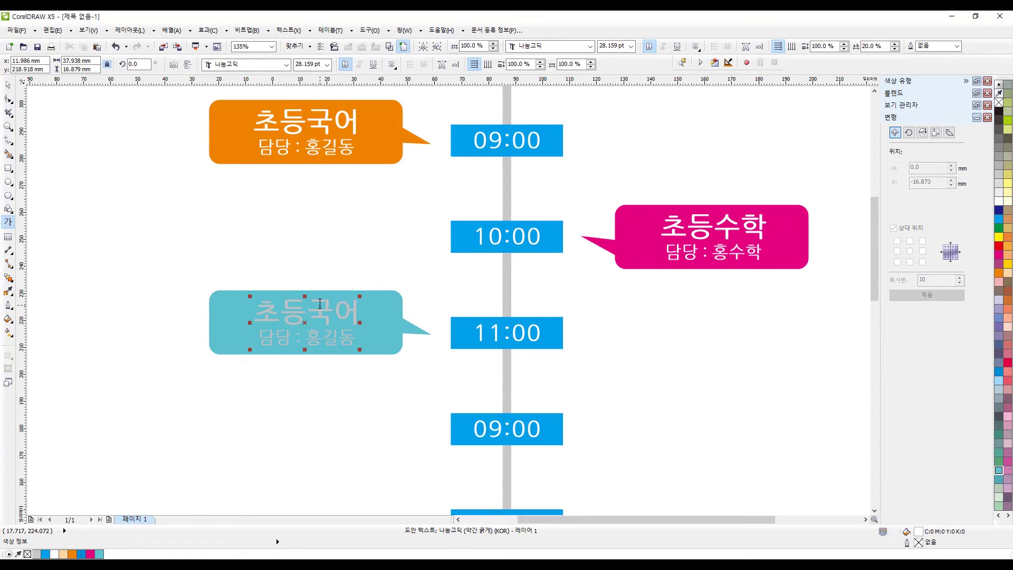
{"action": "type", "text": "여"}
{"action": "key", "text": "Right"}
{"action": "key", "text": "BackSpace"}
- Replace the teacher's name on the 담당 line of the teal bubble with another full name
{"action": "key", "text": "Right"}
{"action": "key", "text": "Down"}
{"action": "key", "text": "Left"}
{"action": "key", "text": "Left"}
{"action": "key", "text": "BackSpace"}
{"action": "type", "text": "김영어"}
{"action": "key", "text": "Delete"}
{"action": "key", "text": "Delete"}
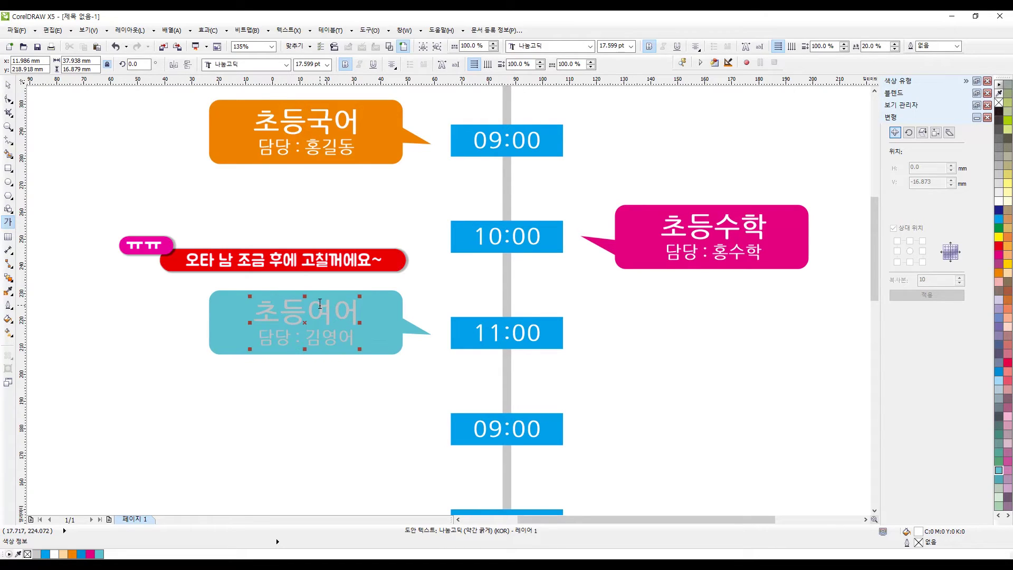
{"action": "left_click", "coordinate": [8, 85]}
{"action": "left_click", "coordinate": [204, 235]}
- Copy the 초등수학 bubble with its tail and text straight down beside the fourth time label
{"action": "left_click_drag", "start_coordinate": [847, 176], "coordinate": [559, 330]}
{"action": "left_click_drag", "start_coordinate": [694, 241], "coordinate": [696, 419]}
{"action": "right_click", "coordinate": [696, 419]}
- Change the class title in the copied magenta bubble beside the fourth time label to 초등과학
{"action": "key", "text": "F8"}
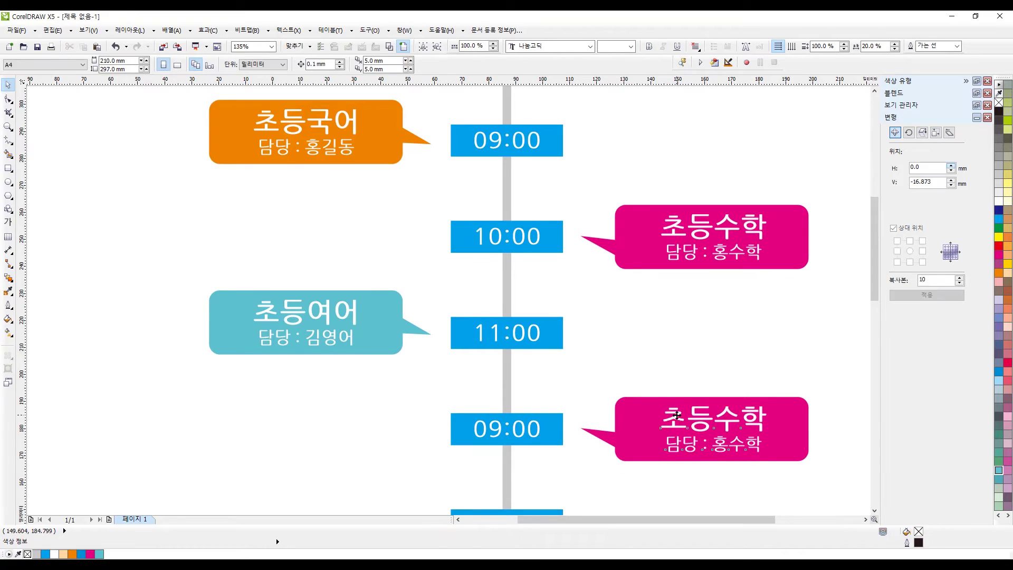
{"action": "left_click", "coordinate": [676, 414]}
{"action": "key", "text": "End"}
{"action": "key", "text": "BackSpace"}
{"action": "key", "text": "BackSpace"}
{"action": "type", "text": "과학"}
- Replace the teacher's name on the 담당 line of the 초등과학 bubble with another full name
{"action": "key", "text": "Down"}
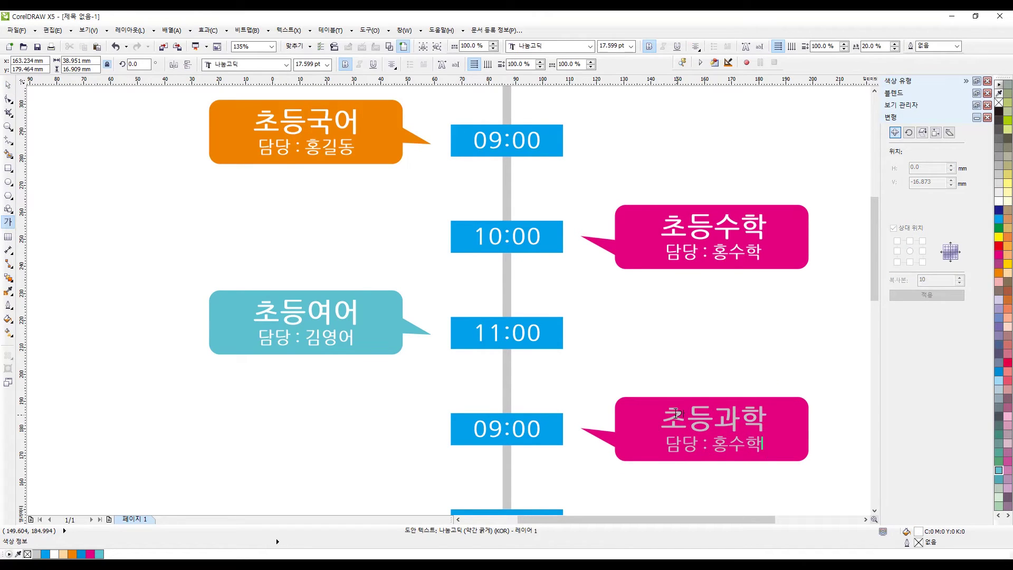
{"action": "key", "text": "Left"}
{"action": "key", "text": "Left"}
{"action": "key", "text": "BackSpace"}
{"action": "type", "text": "심과학"}
{"action": "key", "text": "Delete"}
{"action": "key", "text": "Delete"}
{"action": "left_click", "coordinate": [8, 84]}
{"action": "left_click", "coordinate": [278, 194]}
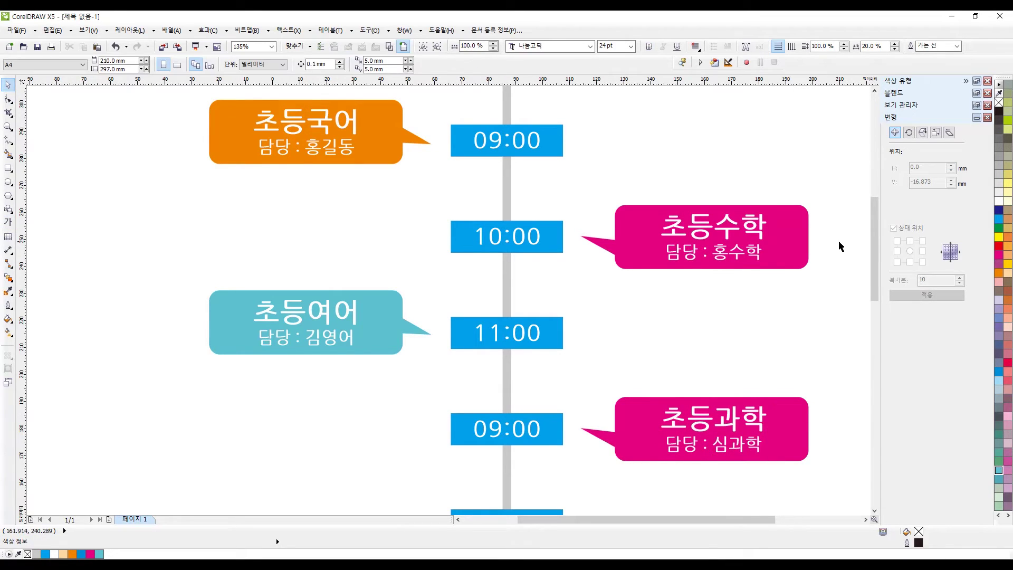
- Change the fourth time label, beside the 초등과학 bubble, to 12:00
{"action": "double_click", "coordinate": [476, 429]}
{"action": "type", "text": "12"}
{"action": "key", "text": "Delete"}
{"action": "key", "text": "Delete"}
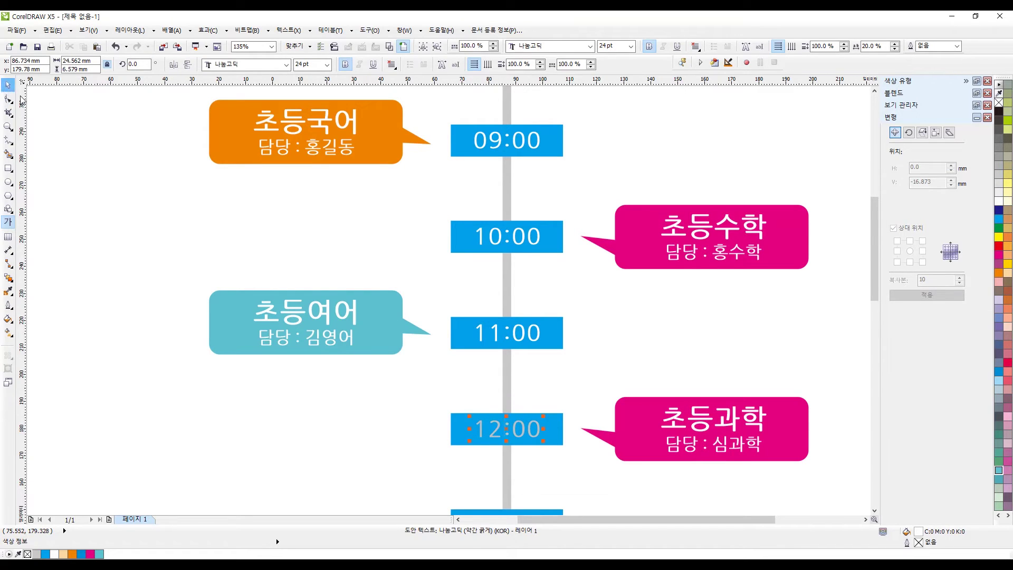
{"action": "left_click", "coordinate": [8, 85]}
{"action": "left_click", "coordinate": [69, 143]}
- Try filling the 초등과학 bubble and its tail with purple (C20 M80 Y0 K20)
{"action": "left_click", "coordinate": [8, 127]}
{"action": "right_click", "coordinate": [371, 229]}
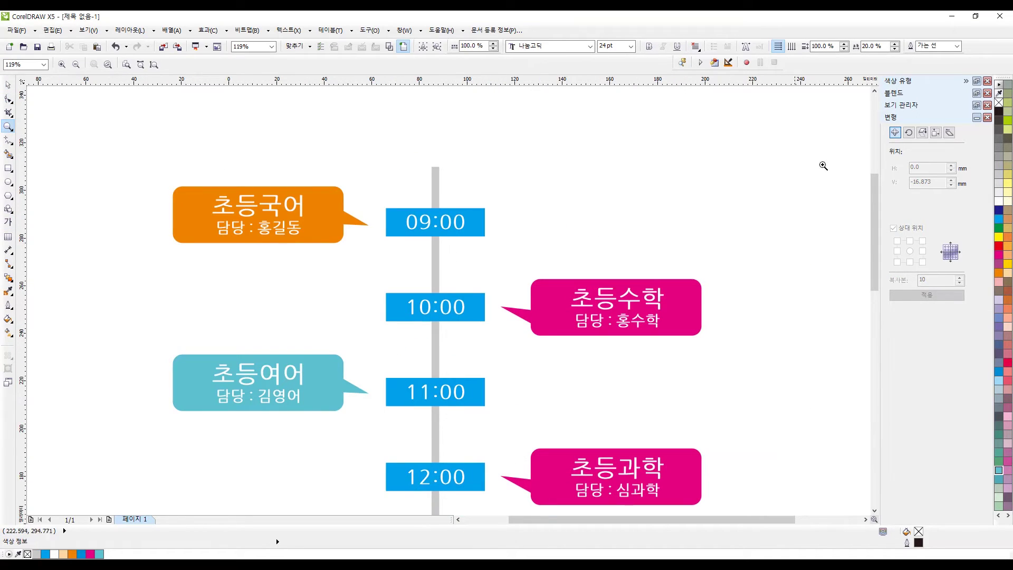
{"action": "left_click_drag", "start_coordinate": [871, 192], "coordinate": [874, 218]}
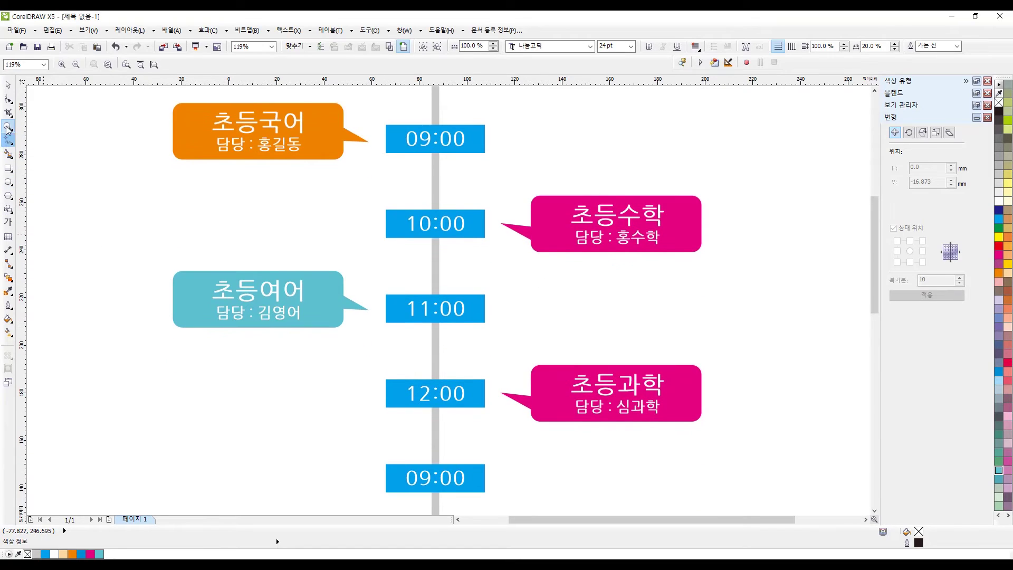
{"action": "left_click", "coordinate": [8, 85]}
{"action": "left_click", "coordinate": [696, 382]}
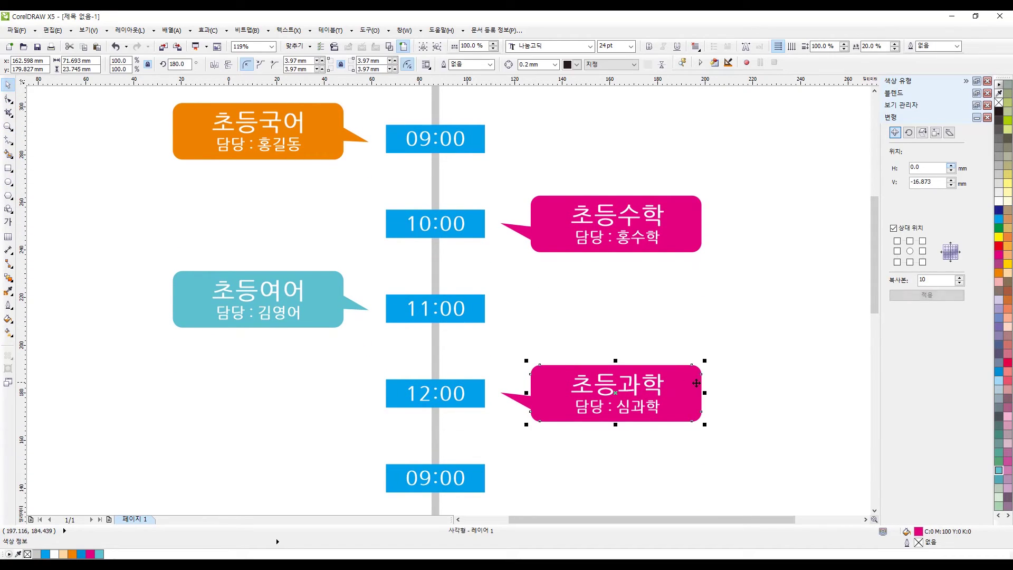
{"action": "left_click", "coordinate": [514, 398], "text": "shift"}
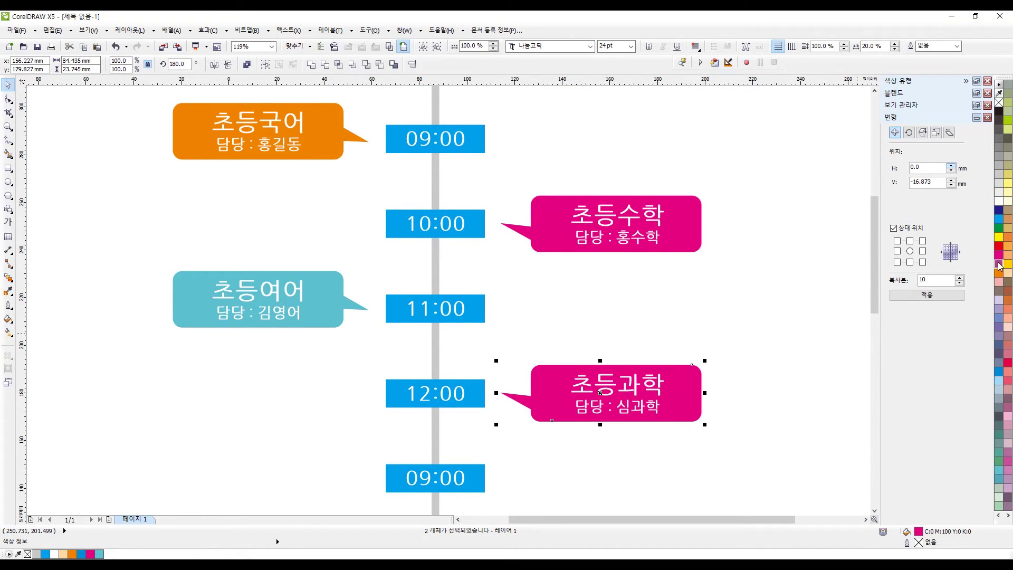
{"action": "left_click", "coordinate": [999, 283]}
{"action": "left_click", "coordinate": [737, 346]}
- Fill the 초등과학 bubble and its tail with dark greyish purple (C40 M40 Y0 K60)
{"action": "left_click", "coordinate": [689, 390]}
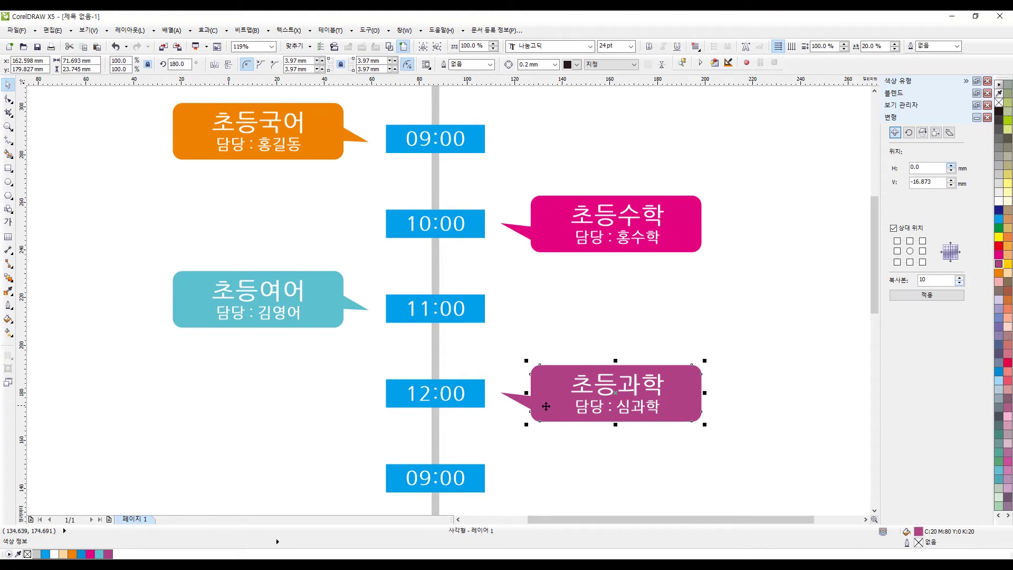
{"action": "left_click", "coordinate": [516, 402], "text": "shift"}
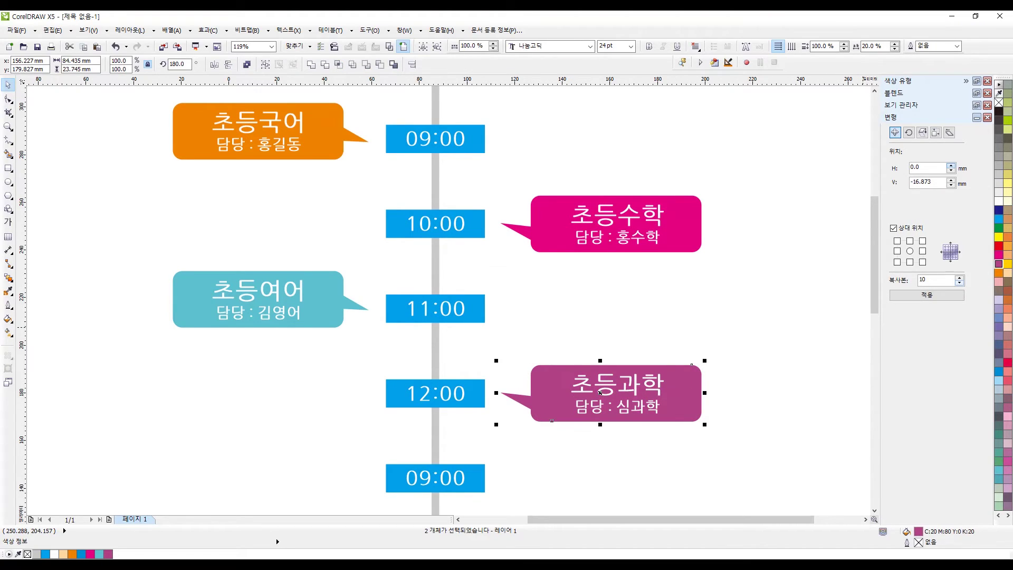
{"action": "left_click", "coordinate": [998, 372]}
{"action": "left_click", "coordinate": [998, 363]}
{"action": "left_click", "coordinate": [998, 355]}
{"action": "left_click", "coordinate": [775, 352]}
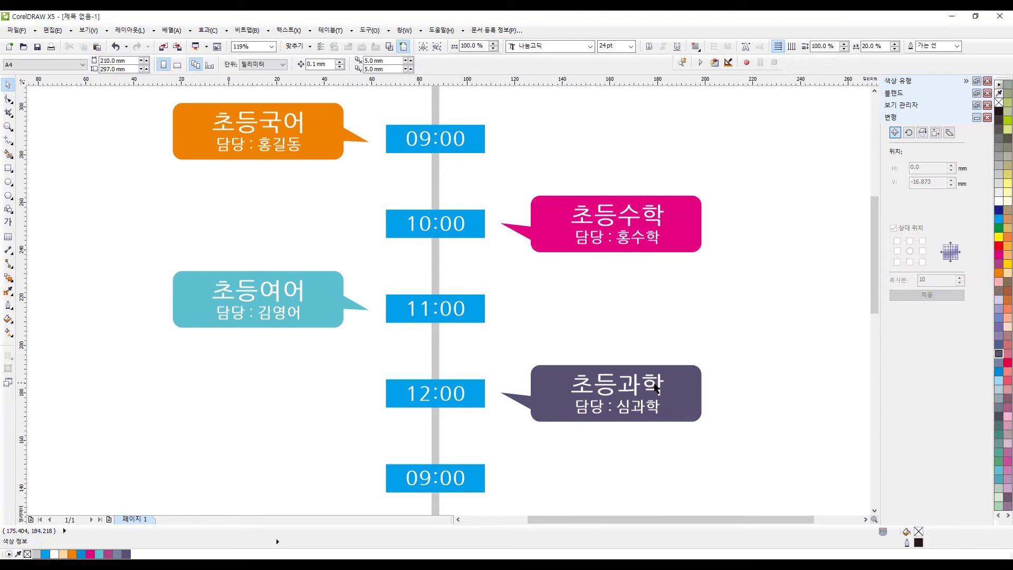
- Move the 초등과학 bubble's tail up along its side and lower the tip to the 12:00 label's center
{"action": "left_click", "coordinate": [520, 400]}
{"action": "left_click_drag", "start_coordinate": [520, 401], "coordinate": [521, 371]}
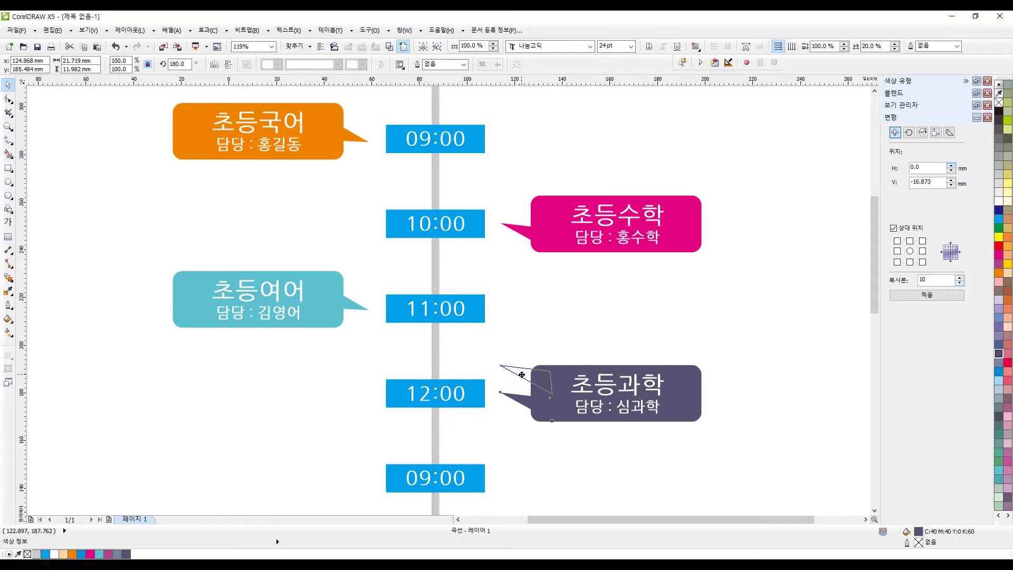
{"action": "key", "text": "F10"}
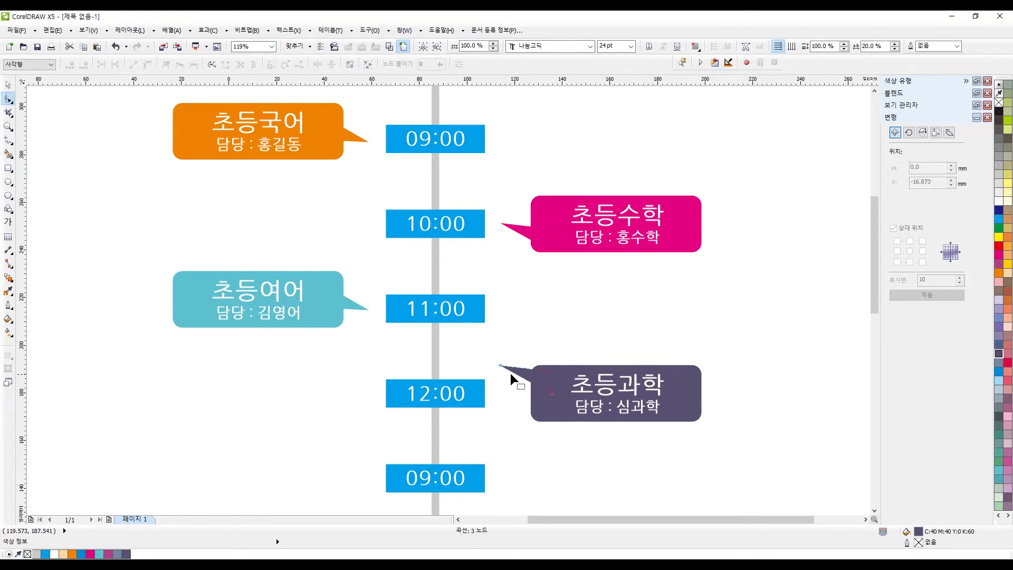
{"action": "left_click_drag", "start_coordinate": [499, 365], "coordinate": [500, 394]}
{"action": "key", "text": "space"}
{"action": "left_click", "coordinate": [748, 353]}
- Change the fifth time label, below 12:00, to 13:00
{"action": "left_click_drag", "start_coordinate": [870, 218], "coordinate": [872, 242]}
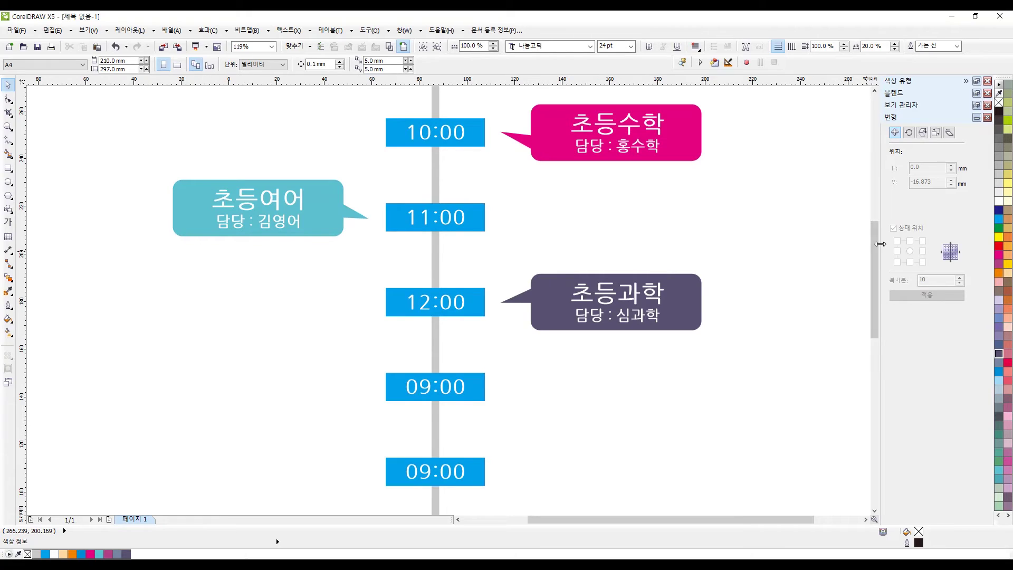
{"action": "left_click_drag", "start_coordinate": [874, 253], "coordinate": [875, 276]}
{"action": "double_click", "coordinate": [409, 304]}
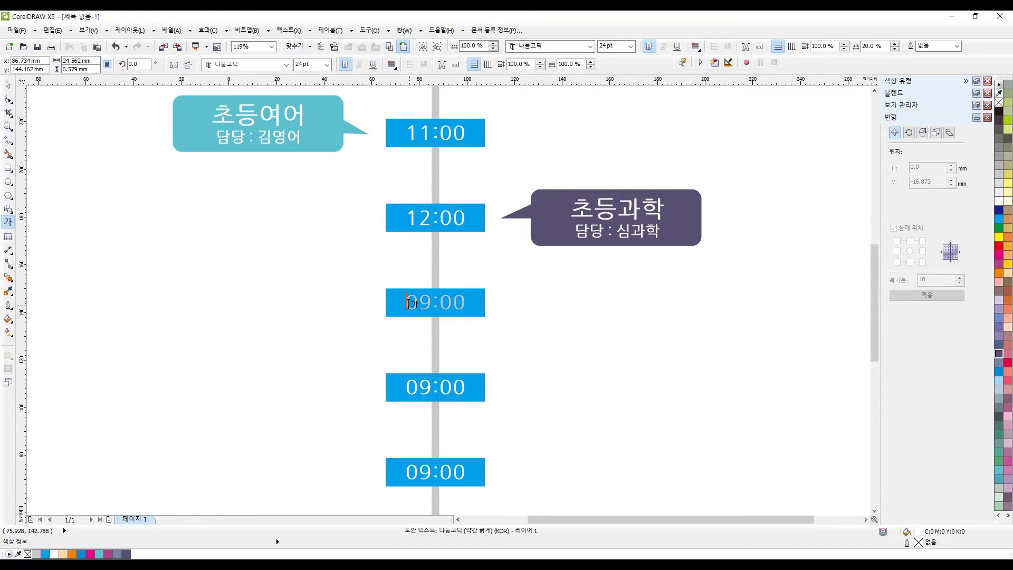
{"action": "key", "text": "Delete"}
{"action": "key", "text": "Delete"}
{"action": "type", "text": "13"}
- Change the sixth time label, below 13:00, to 14:00
{"action": "left_click_drag", "start_coordinate": [406, 387], "coordinate": [431, 387]}
{"action": "type", "text": "14"}
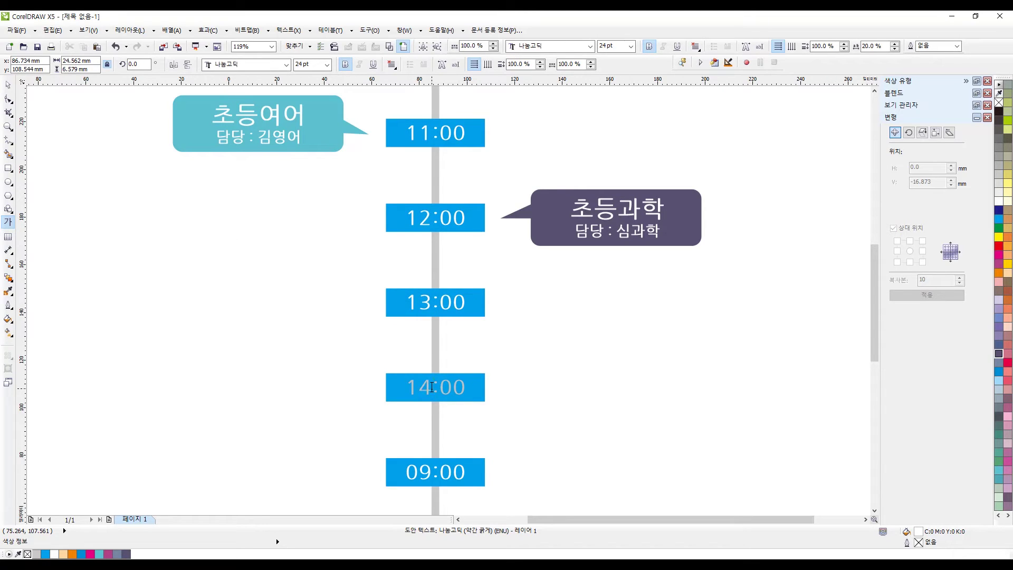
{"action": "left_click", "coordinate": [8, 85]}
{"action": "left_click", "coordinate": [213, 252]}
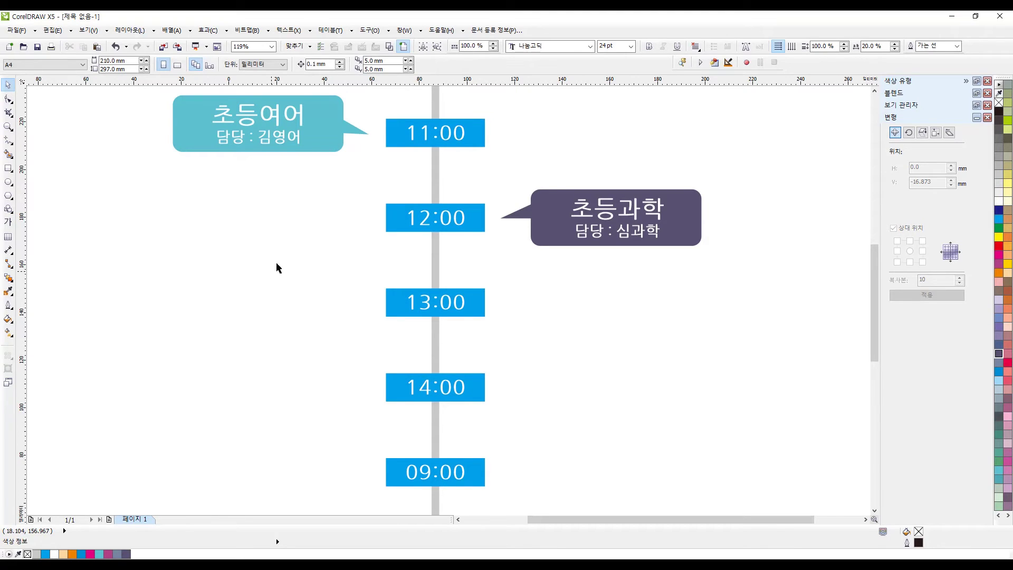
- Correct the misspelled class title in the teal bubble to 초등영어
{"action": "double_click", "coordinate": [275, 113]}
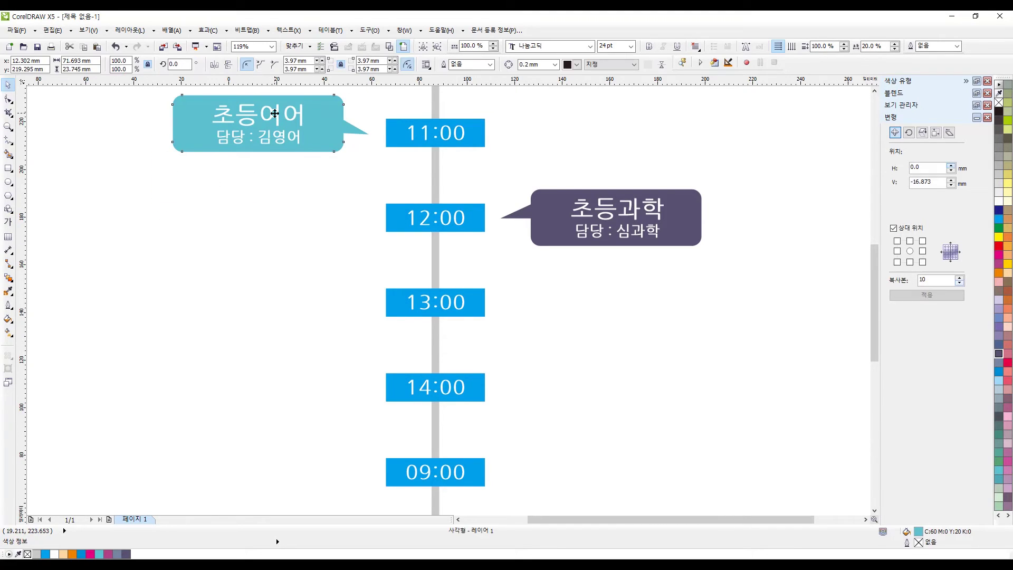
{"action": "key", "text": "Escape"}
{"action": "double_click", "coordinate": [259, 108]}
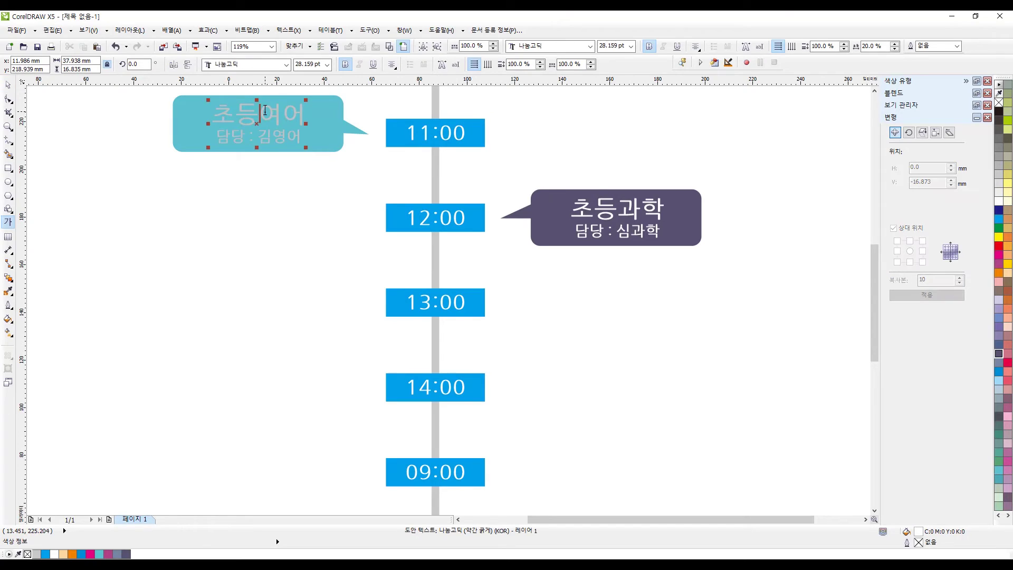
{"action": "type", "text": "영"}
{"action": "key", "text": "Delete"}
{"action": "key", "text": "ctrl+space"}
- Copy the 초등영어 bubble with its tail and text straight down to between the 13:00 and 14:00 labels
{"action": "left_click_drag", "start_coordinate": [110, 222], "coordinate": [374, 88]}
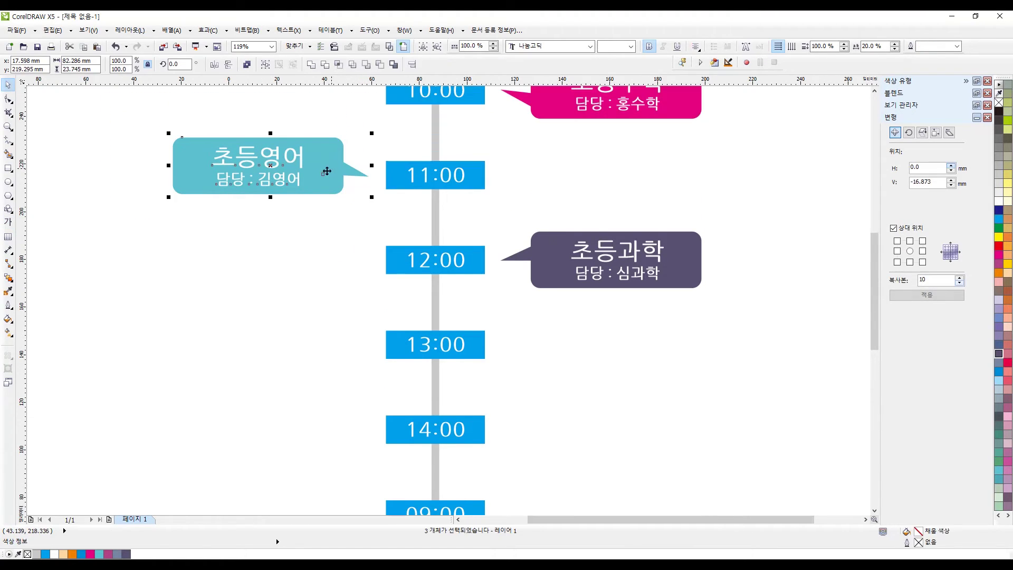
{"action": "left_click_drag", "start_coordinate": [300, 170], "coordinate": [301, 375]}
{"action": "right_click", "coordinate": [300, 375]}
{"action": "left_click", "coordinate": [319, 312]}
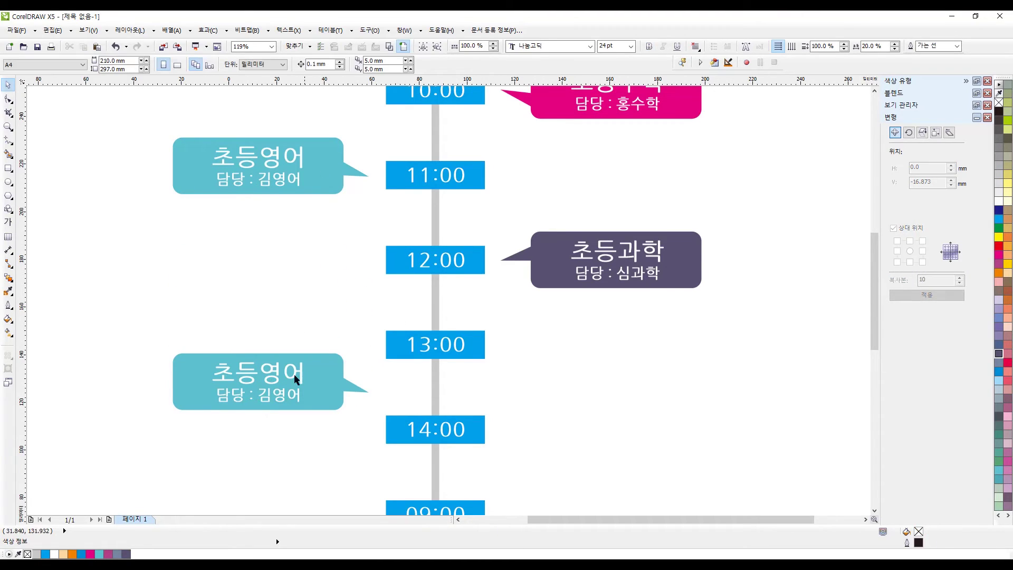
- Replace the class title in the teal bubble between 13:00 and 14:00 with 점심시간
{"action": "double_click", "coordinate": [276, 368]}
{"action": "type", "text": "점심"}
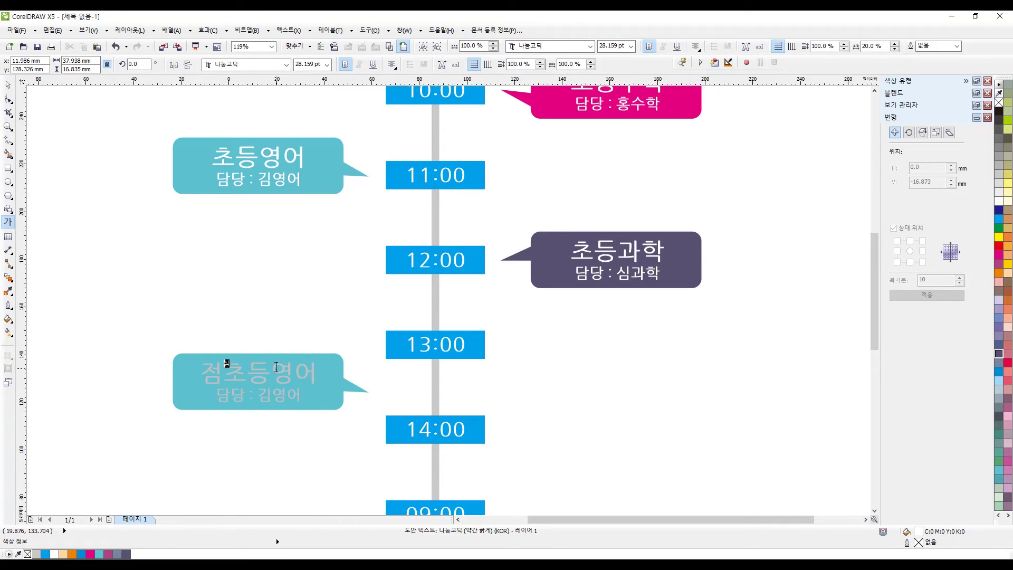
{"action": "type", "text": "시간"}
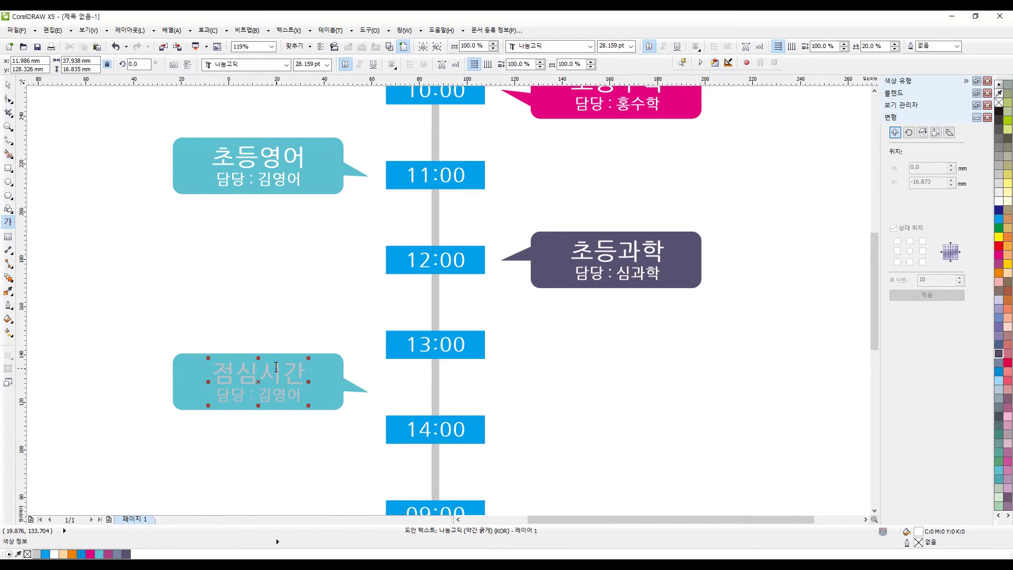
- Replace the teacher line under the 점심시간 title with 식사시간
{"action": "left_click", "coordinate": [265, 393]}
{"action": "key", "text": "Delete"}
{"action": "type", "text": "구"}
{"action": "key", "text": "Delete"}
{"action": "key", "text": "Delete"}
{"action": "type", "text": "식사"}
{"action": "key", "text": "Left"}
{"action": "key", "text": "Left"}
{"action": "key", "text": "Left"}
{"action": "key", "text": "Delete"}
{"action": "key", "text": "Right"}
{"action": "key", "text": "Right"}
{"action": "key", "text": "Delete"}
{"action": "key", "text": "Delete"}
{"action": "key", "text": "Delete"}
{"action": "key", "text": "Delete"}
{"action": "key", "text": "Delete"}
{"action": "type", "text": "시간"}
- Add the line "13:00 ~ 14 55" below 식사시간, followed by an empty line
{"action": "key", "text": "Return"}
{"action": "type", "text": "13:00 ~ 14: 55"}
{"action": "key", "text": "BackSpace"}
{"action": "key", "text": "BackSpace"}
{"action": "key", "text": "BackSpace"}
{"action": "key", "text": "BackSpace"}
{"action": "key", "text": "Hangul"}
{"action": "type", "text": "55"}
{"action": "key", "text": "Return"}
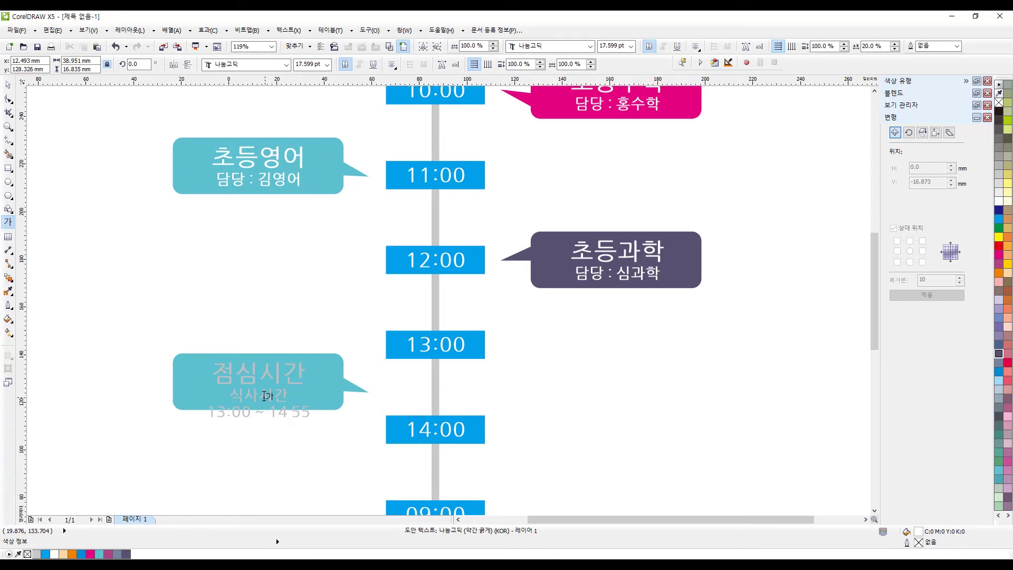
- Enter "대상 : 초등학생" as the last line of the 점심시간 text
{"action": "type", "text": "초"}
{"action": "key", "text": "BackSpace"}
{"action": "type", "text": "대상 : 초등학생"}
{"action": "key", "text": "ctrl+space"}
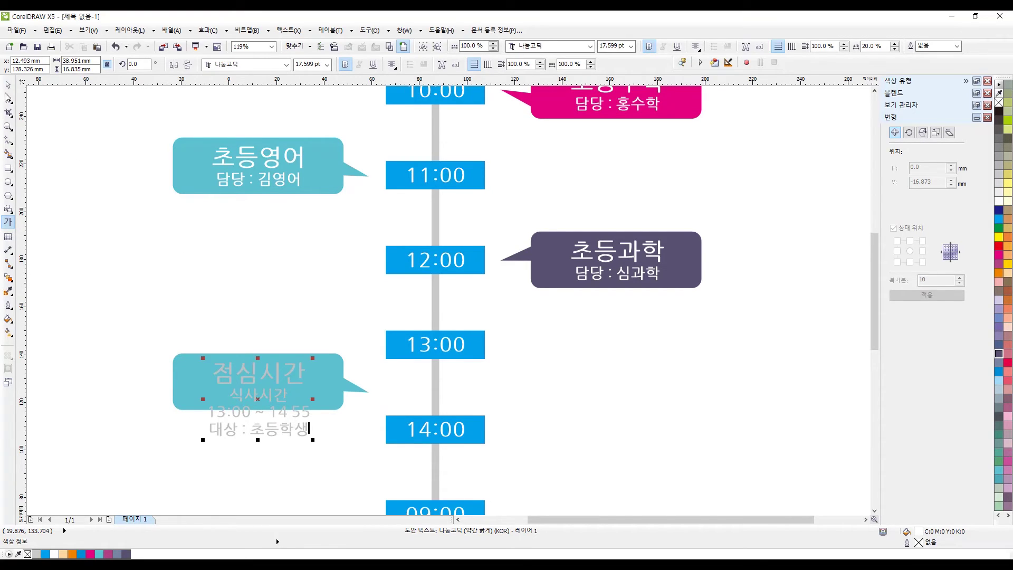
{"action": "left_click", "coordinate": [162, 248]}
- Stretch the teal bubble's body downward so that it holds all four lines of the 점심시간 text
{"action": "left_click_drag", "start_coordinate": [874, 262], "coordinate": [873, 278]}
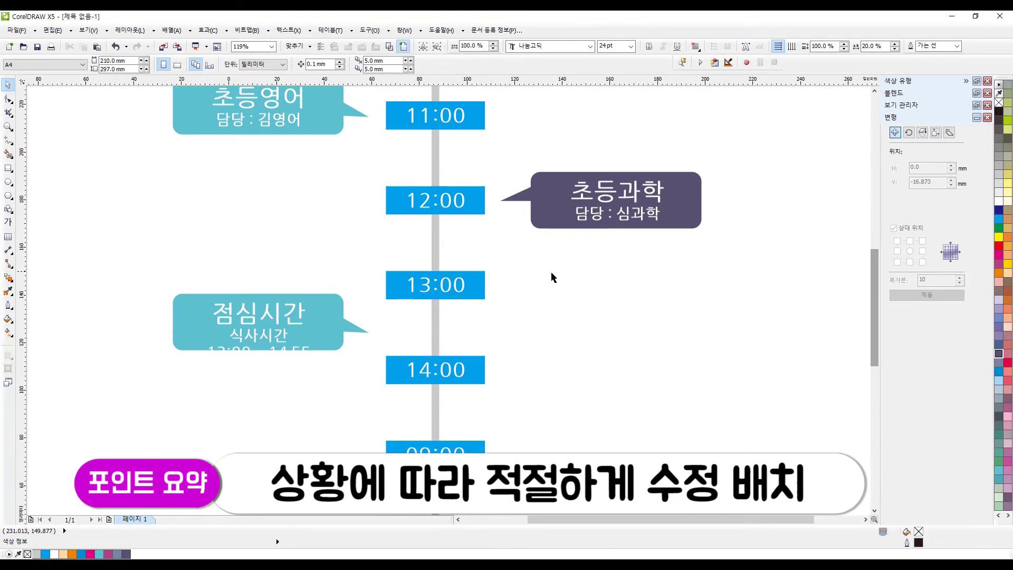
{"action": "left_click", "coordinate": [321, 295]}
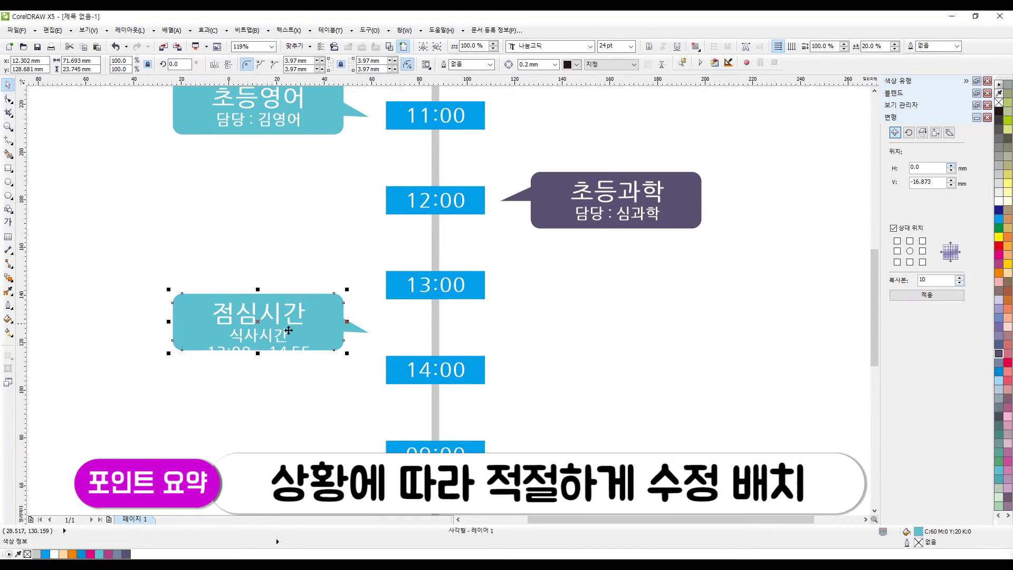
{"action": "left_click_drag", "start_coordinate": [257, 359], "coordinate": [258, 389]}
{"action": "left_click", "coordinate": [345, 269]}
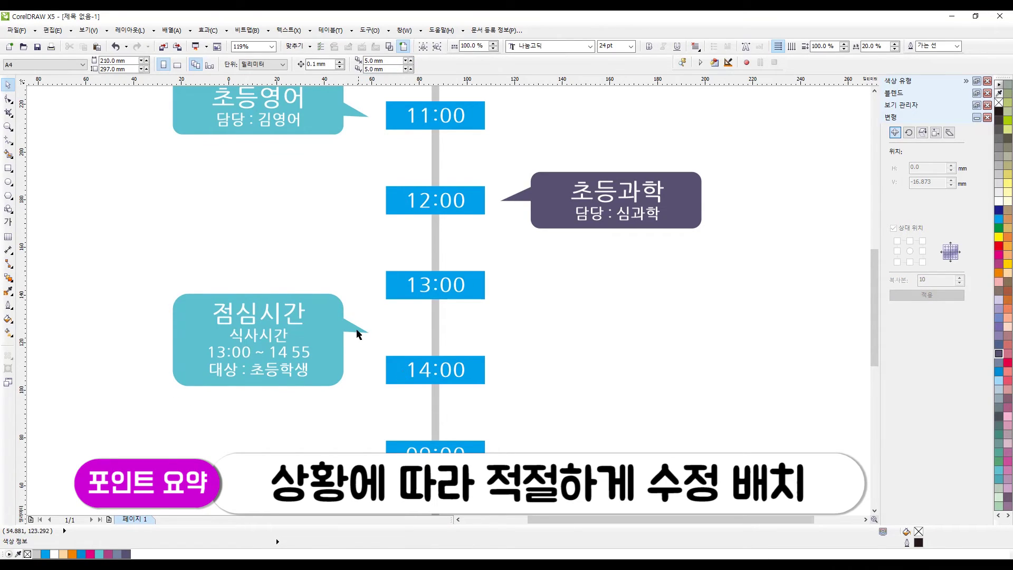
- Insert the missing colon in the time line of the 점심시간 bubble so it reads 13:00 ~ 14:55
{"action": "double_click", "coordinate": [288, 353]}
{"action": "left_click", "coordinate": [294, 351]}
{"action": "key", "text": "BackSpace"}
{"action": "type", "text": ":"}
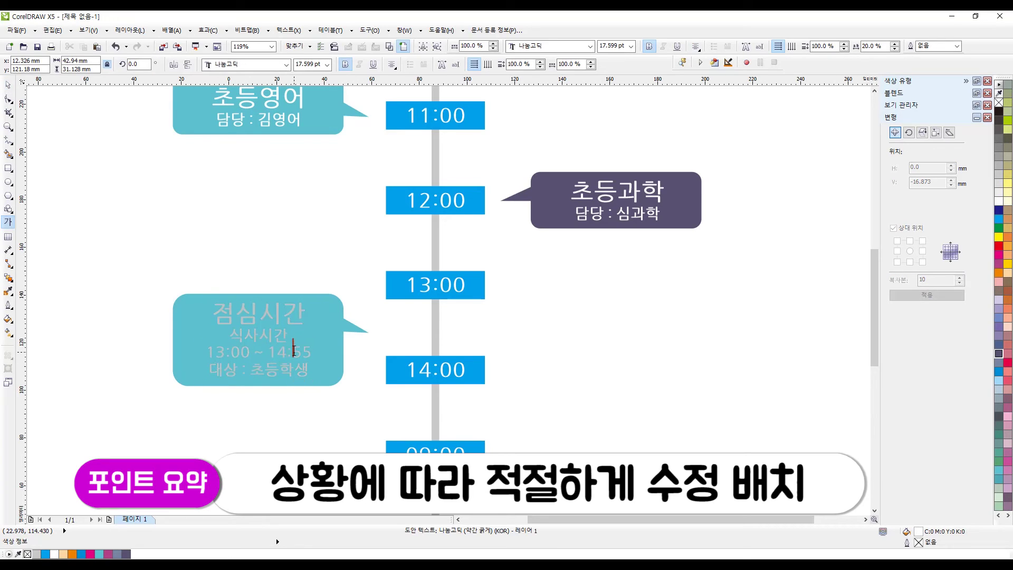
- Reshape the 점심시간 bubble's tail toward the 13:00 label and place a copy of it lower on the bubble's edge
{"action": "left_click", "coordinate": [8, 98]}
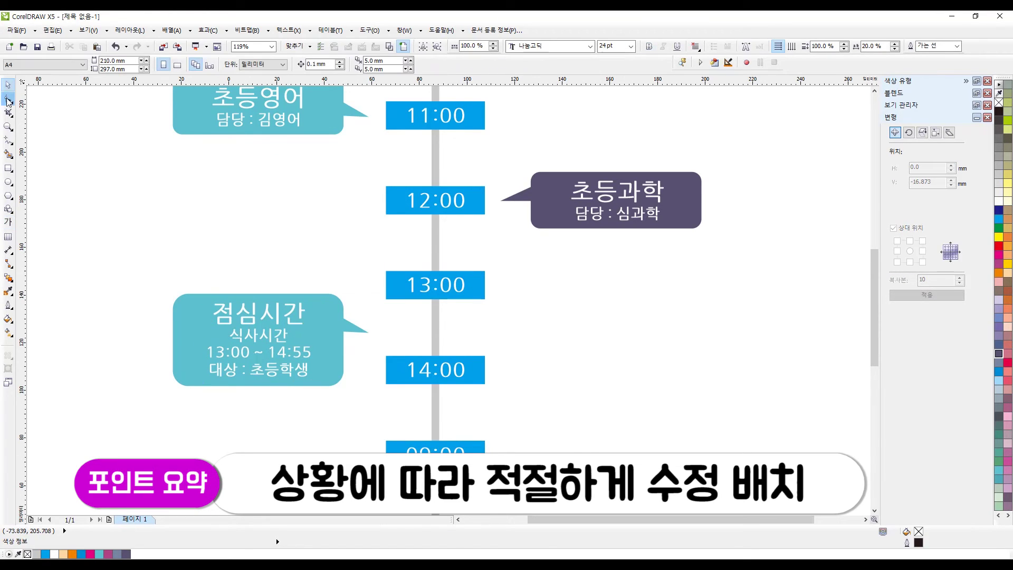
{"action": "left_click", "coordinate": [349, 329]}
{"action": "mouse_move", "coordinate": [367, 332]}
{"action": "left_mouse_down"}
{"action": "mouse_move", "coordinate": [375, 292]}
{"action": "mouse_move", "coordinate": [355, 328]}
{"action": "mouse_move", "coordinate": [360, 350]}
{"action": "left_mouse_up"}
{"action": "left_click", "coordinate": [8, 85]}
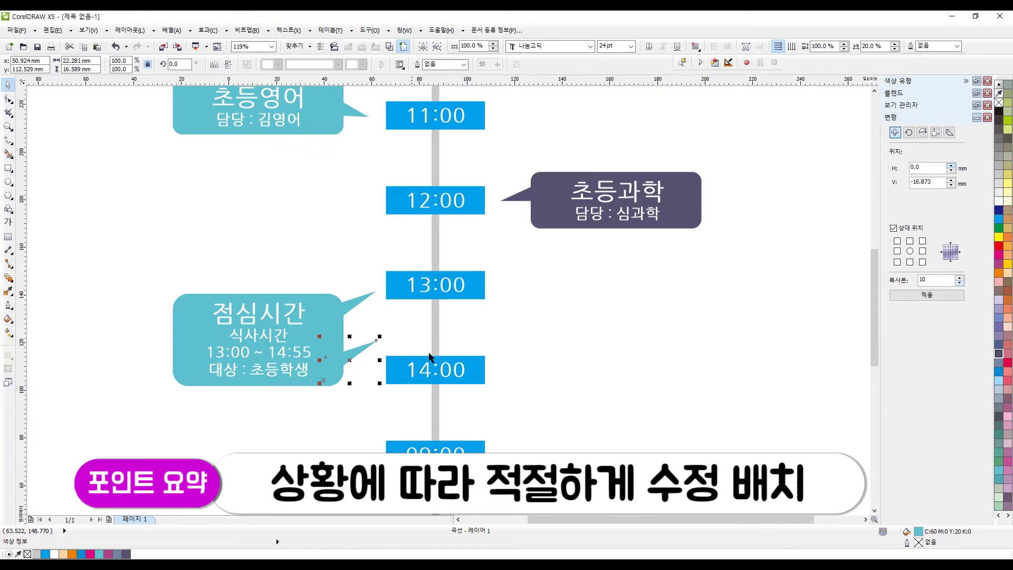
- Move the tip of the lower tail down so that it points at the 14:00 label
{"action": "key", "text": "F10"}
{"action": "left_click_drag", "start_coordinate": [376, 340], "coordinate": [378, 367]}
{"action": "key", "text": "space"}
{"action": "left_click", "coordinate": [583, 366]}
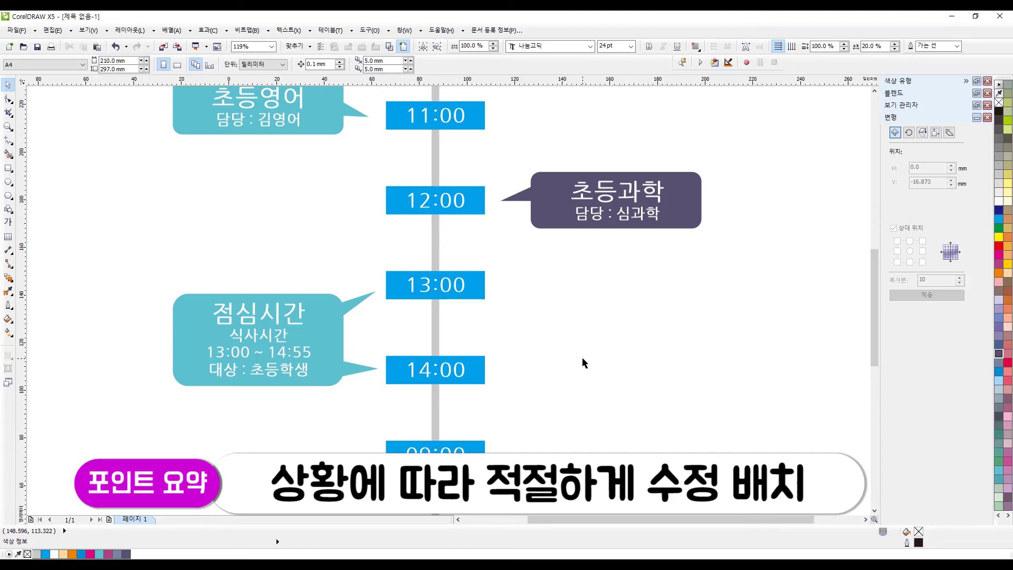
- Nudge the 점심시간 bubble with both tails and its text slightly upward together
{"action": "left_click_drag", "start_coordinate": [160, 275], "coordinate": [385, 433]}
{"action": "key", "text": "Up"}
{"action": "key", "text": "Up"}
{"action": "key", "text": "Up"}
{"action": "key", "text": "Up"}
{"action": "key", "text": "Up"}
{"action": "key", "text": "Up"}
{"action": "key", "text": "Up"}
{"action": "key", "text": "Up"}
{"action": "key", "text": "Up"}
{"action": "key", "text": "Up"}
{"action": "key", "text": "Up"}
{"action": "key", "text": "Up"}
{"action": "key", "text": "Up"}
{"action": "key", "text": "Up"}
{"action": "key", "text": "Up"}
{"action": "key", "text": "Up"}
{"action": "key", "text": "Up"}
{"action": "key", "text": "Up"}
{"action": "key", "text": "Up"}
{"action": "key", "text": "Up"}
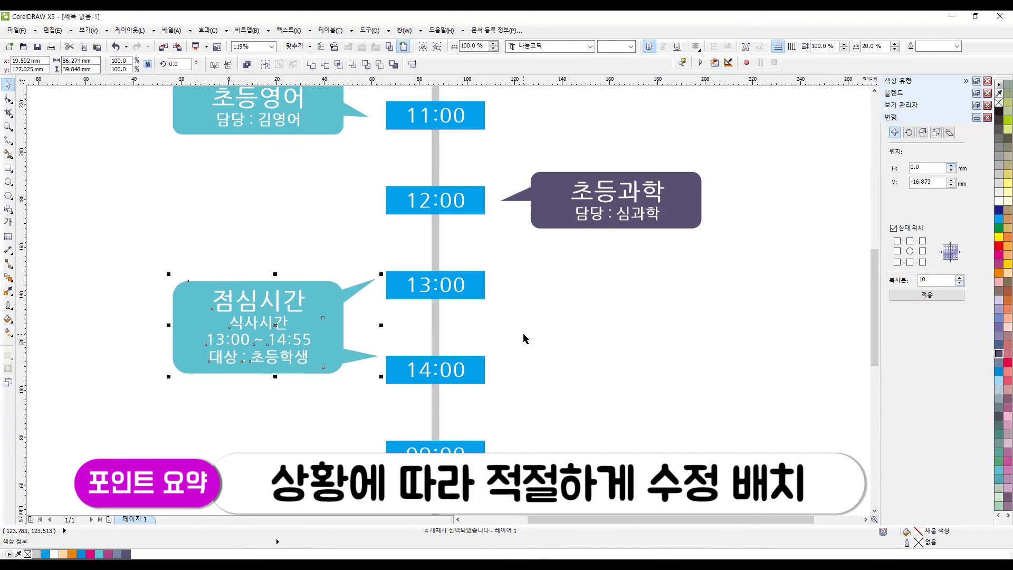
{"action": "left_click", "coordinate": [524, 338]}
- Lower the tip of the bottom tail to line up with the middle of the 14:00 label again
{"action": "key", "text": "F10"}
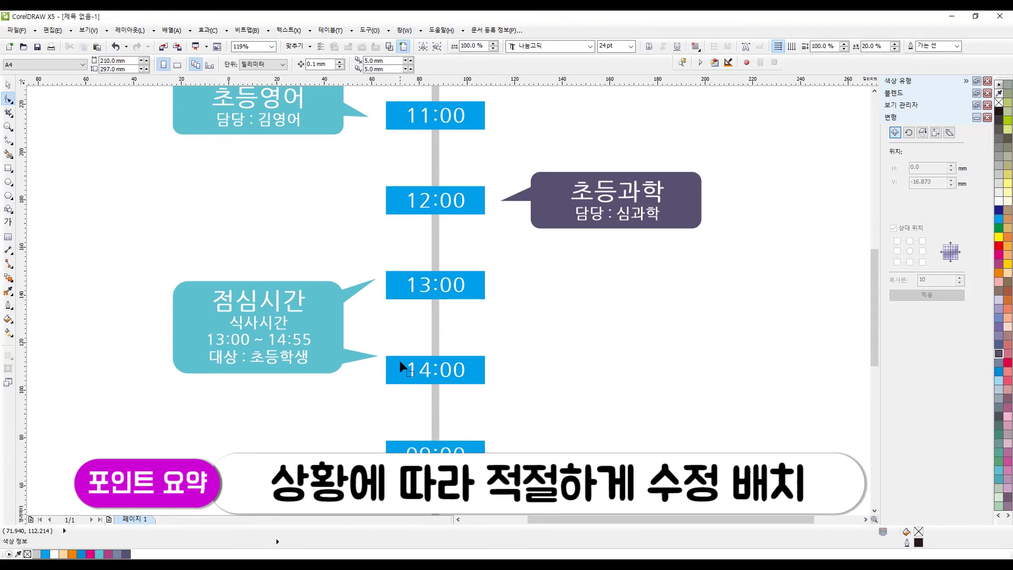
{"action": "left_click", "coordinate": [356, 357]}
{"action": "left_click_drag", "start_coordinate": [377, 356], "coordinate": [377, 370]}
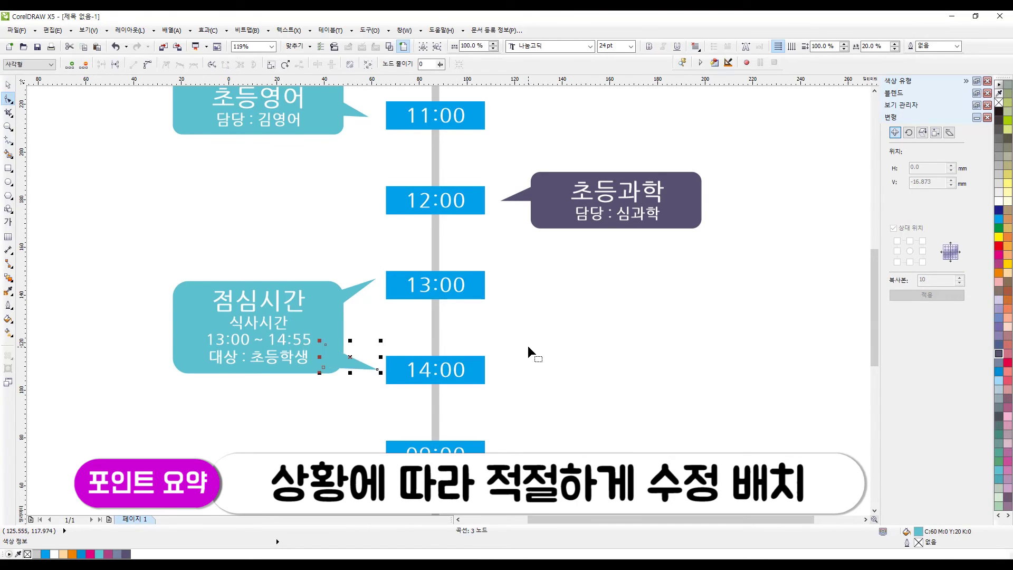
{"action": "left_click", "coordinate": [529, 352]}
{"action": "key", "text": "space"}
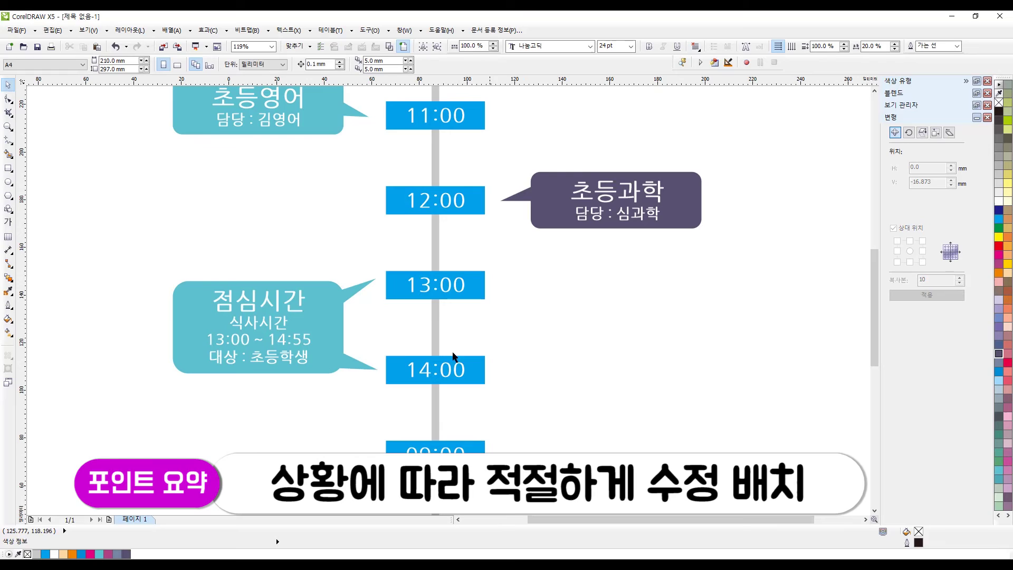
- Fill the 점심시간 bubble and both of its tails with green (C:100 M:0 Y:100 K:0)
{"action": "left_click", "coordinate": [362, 366]}
{"action": "left_click", "coordinate": [329, 304]}
{"action": "left_click", "coordinate": [363, 287], "text": "shift"}
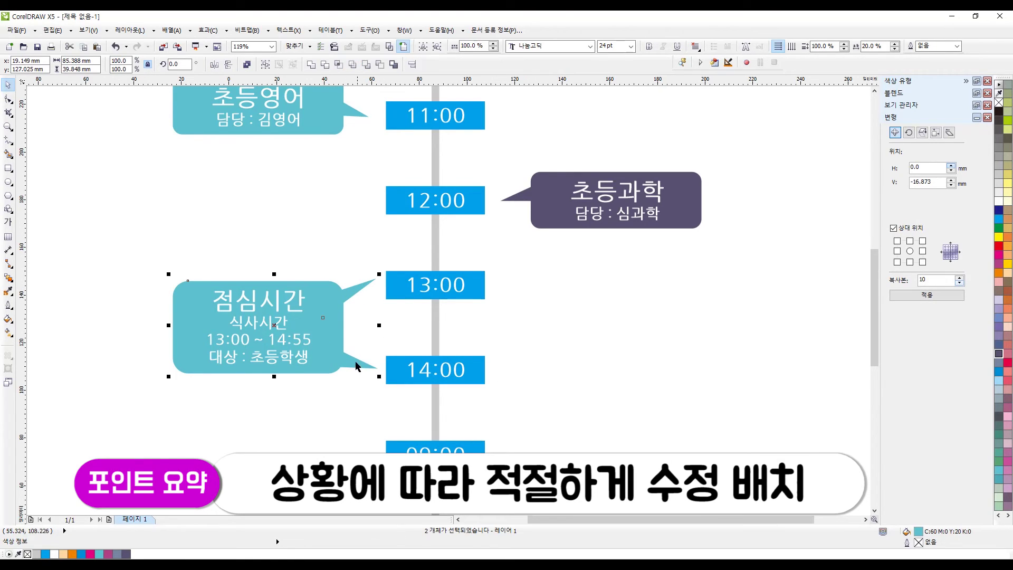
{"action": "left_click", "coordinate": [362, 366], "text": "shift"}
{"action": "left_click", "coordinate": [999, 228]}
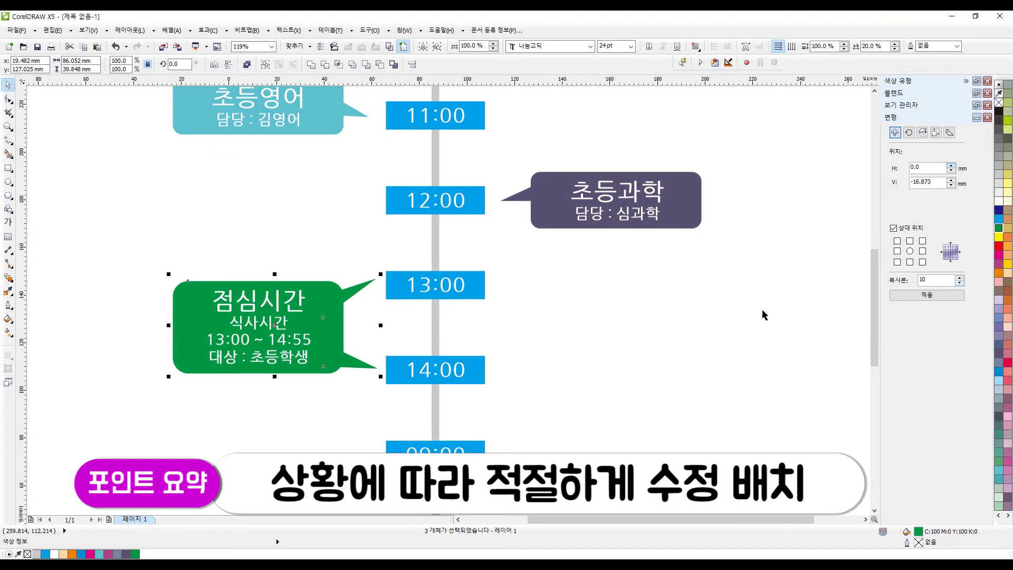
{"action": "left_click", "coordinate": [663, 346]}
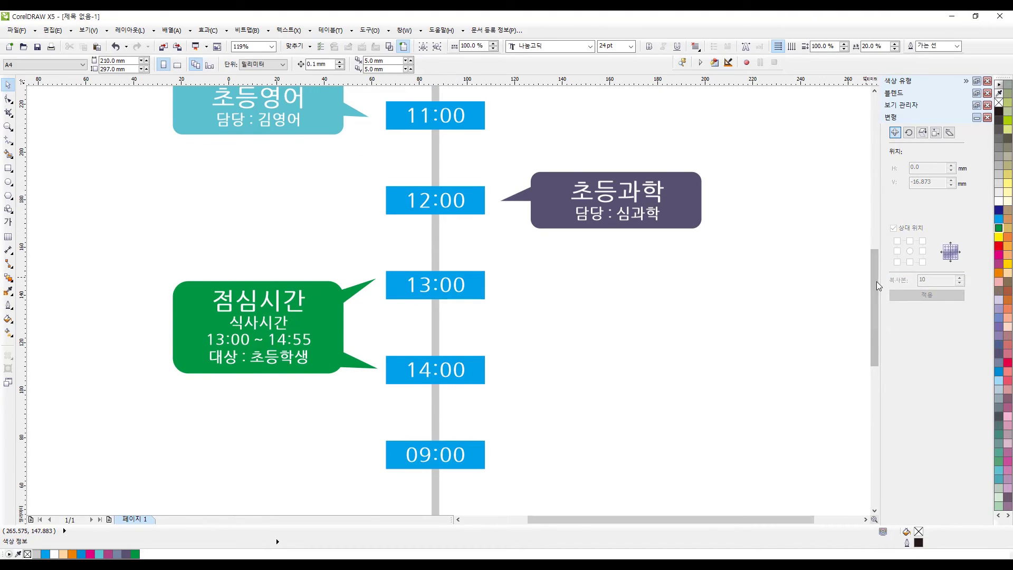
- Copy the 초등과학 bubble with tail and text straight down beside the label below 14:00, and change that label to 15:00
{"action": "scroll", "coordinate": [873, 285], "scroll_direction": "down", "scroll_amount": 3}
{"action": "left_click_drag", "start_coordinate": [786, 240], "coordinate": [487, 119]}
{"action": "left_click_drag", "start_coordinate": [577, 143], "coordinate": [579, 398]}
{"action": "double_click", "coordinate": [410, 404]}
{"action": "type", "text": "15:00"}
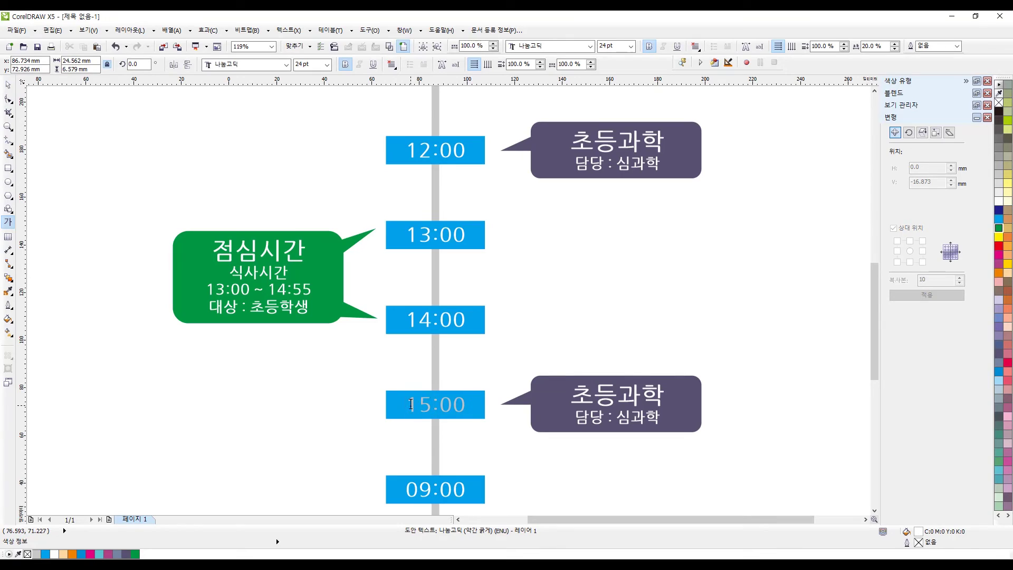
- Change the class title in the bubble beside 15:00 to 초등체육 and replace the teacher's name below it
{"action": "left_click", "coordinate": [616, 391]}
{"action": "type", "text": "체육"}
{"action": "left_click", "coordinate": [629, 414]}
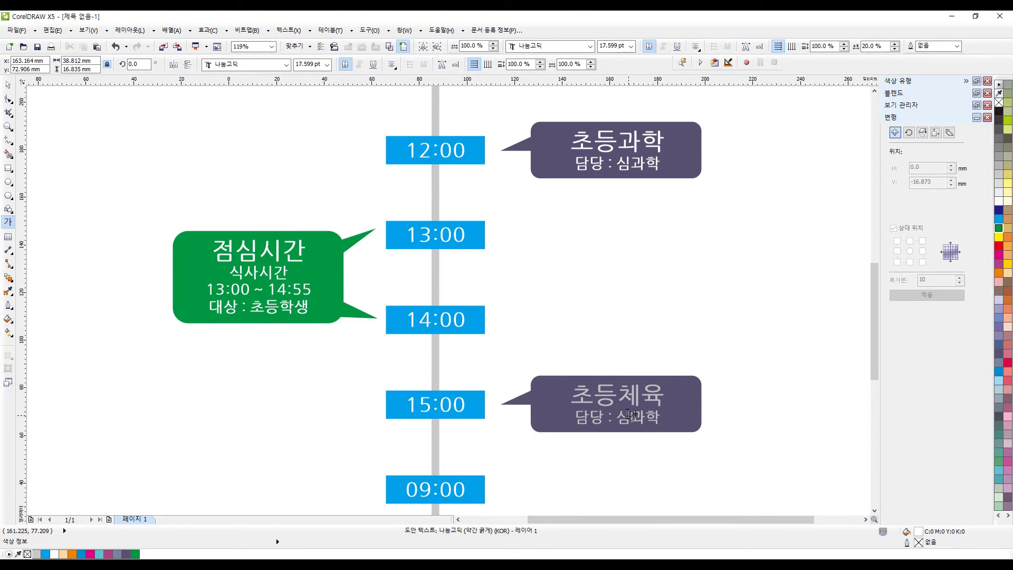
{"action": "key", "text": "BackSpace"}
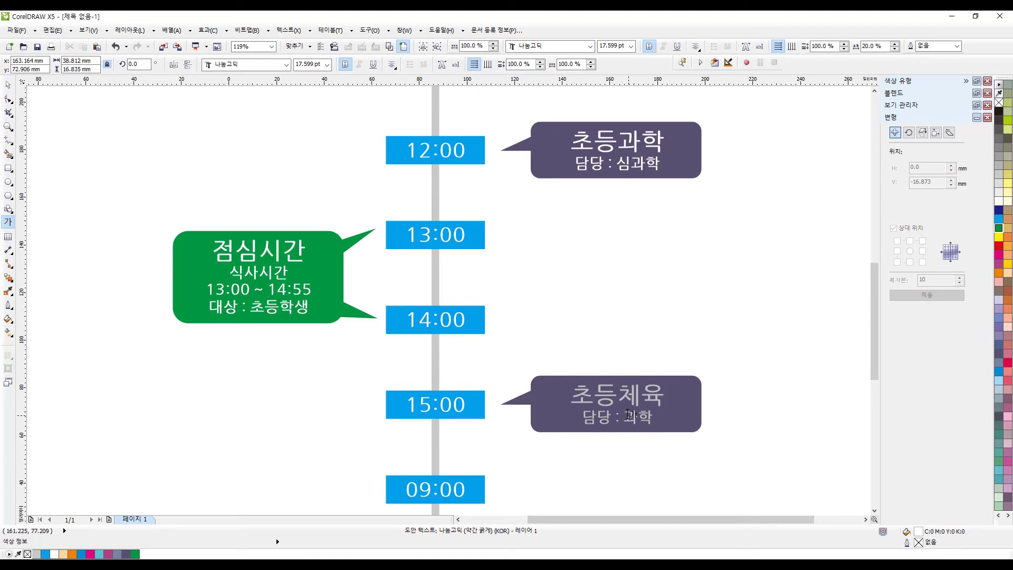
{"action": "type", "text": "이체육"}
{"action": "key", "text": "Delete"}
{"action": "key", "text": "Delete"}
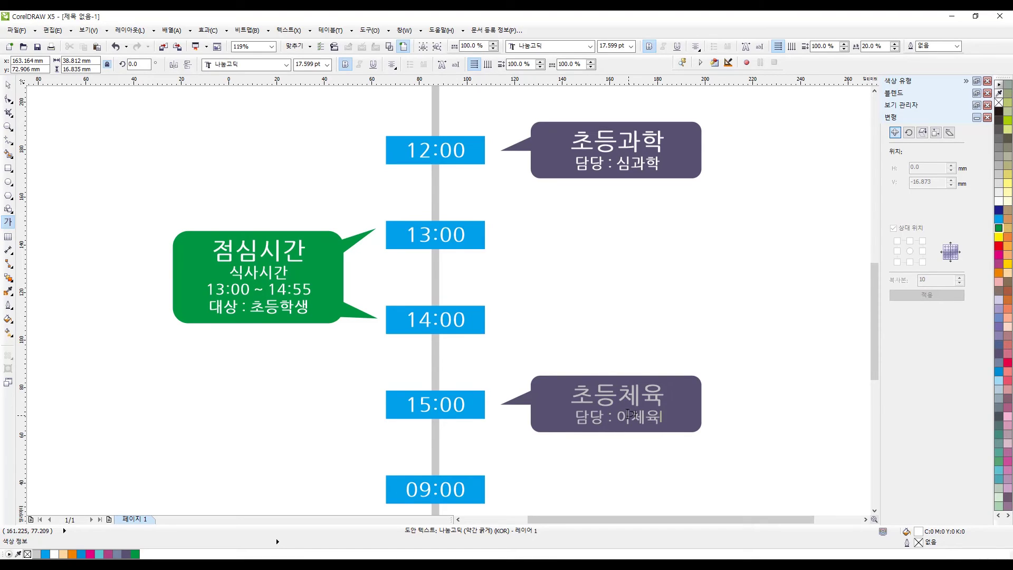
{"action": "left_click", "coordinate": [8, 84]}
{"action": "left_click", "coordinate": [93, 147]}
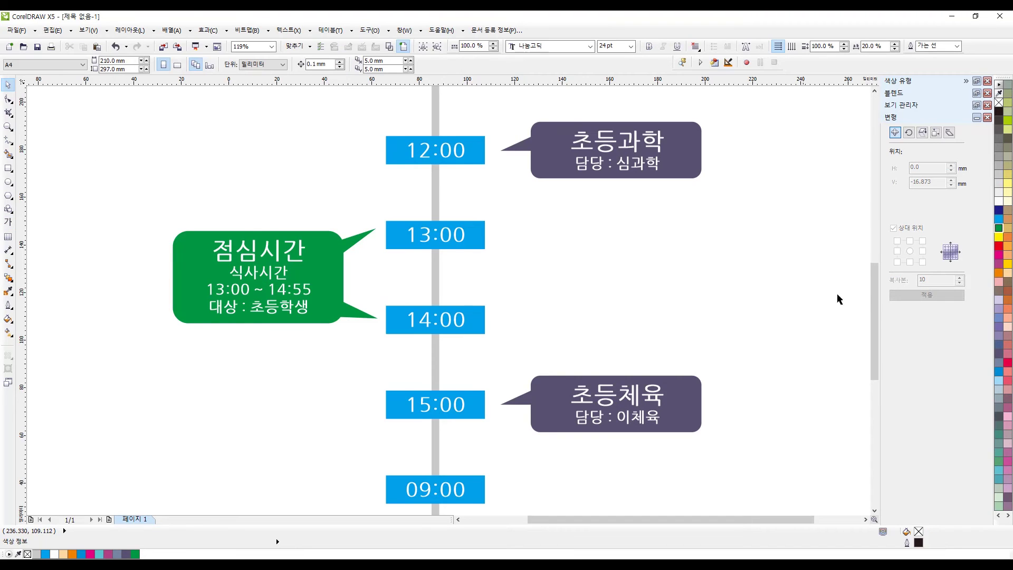
- Fill the 초등체육 bubble and its tail with mauve (C:0 M:60 Y:0 K:40)
{"action": "left_click_drag", "start_coordinate": [872, 292], "coordinate": [870, 311]}
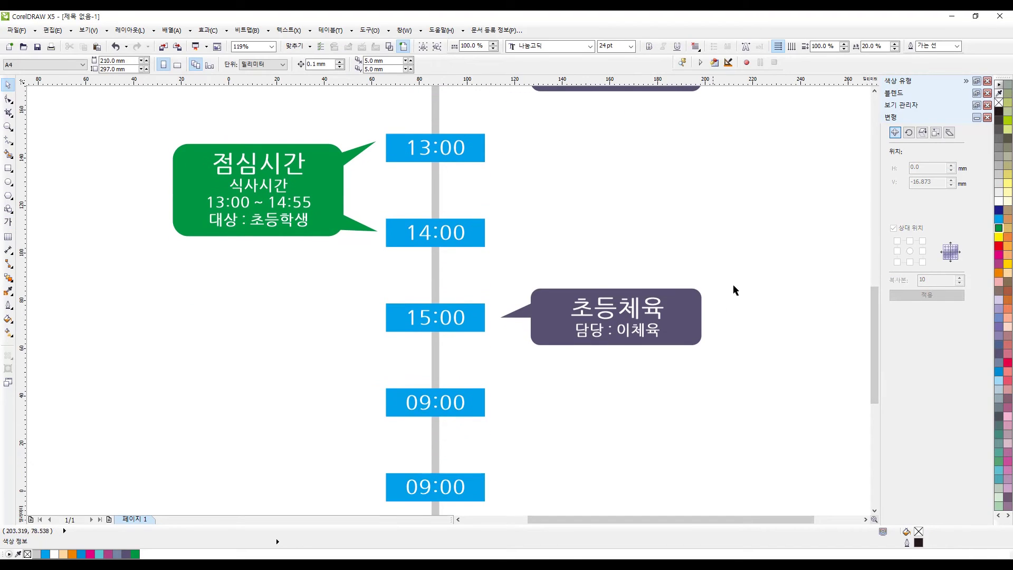
{"action": "left_click_drag", "start_coordinate": [631, 323], "coordinate": [682, 371]}
{"action": "left_click", "coordinate": [546, 304]}
{"action": "left_click", "coordinate": [520, 314], "text": "shift"}
{"action": "left_click", "coordinate": [1007, 228]}
{"action": "left_click", "coordinate": [1009, 238]}
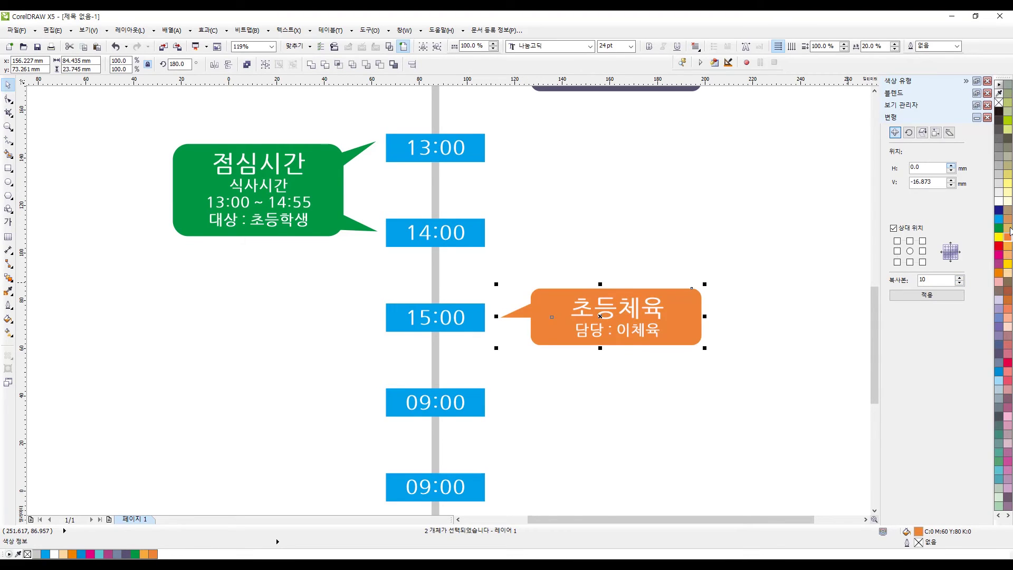
{"action": "left_click", "coordinate": [1008, 139]}
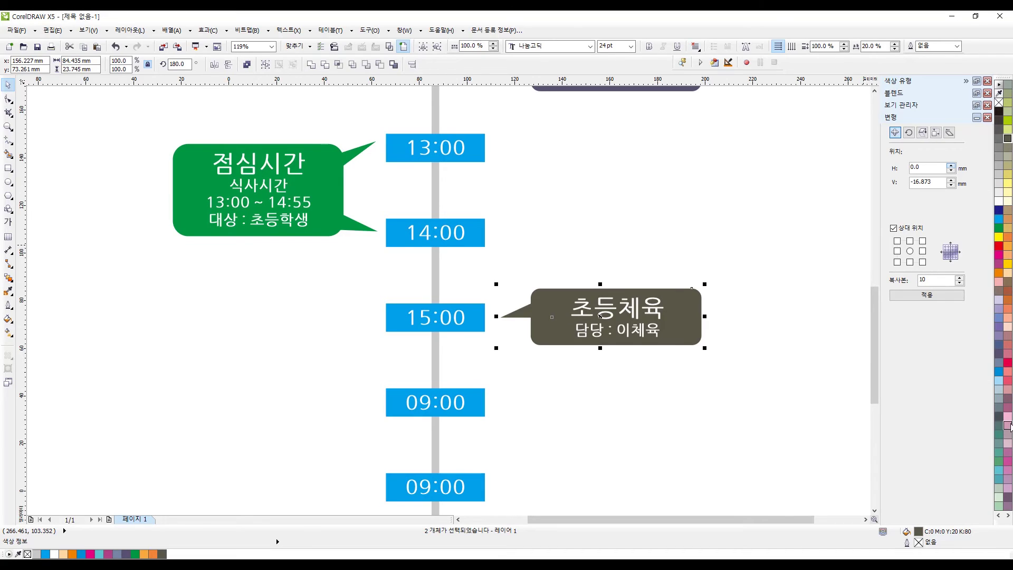
{"action": "left_click", "coordinate": [1007, 409]}
{"action": "left_click", "coordinate": [1007, 411]}
{"action": "left_click", "coordinate": [767, 403]}
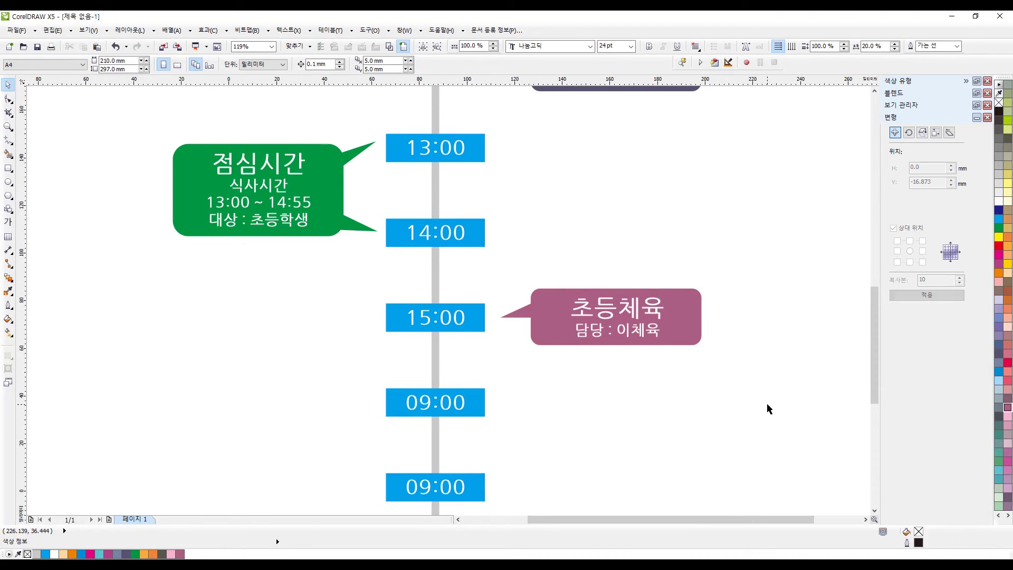
- Change the time label below 15:00 to 16:00
{"action": "double_click", "coordinate": [411, 402]}
{"action": "key", "text": "Delete"}
{"action": "key", "text": "Delete"}
{"action": "type", "text": "16"}
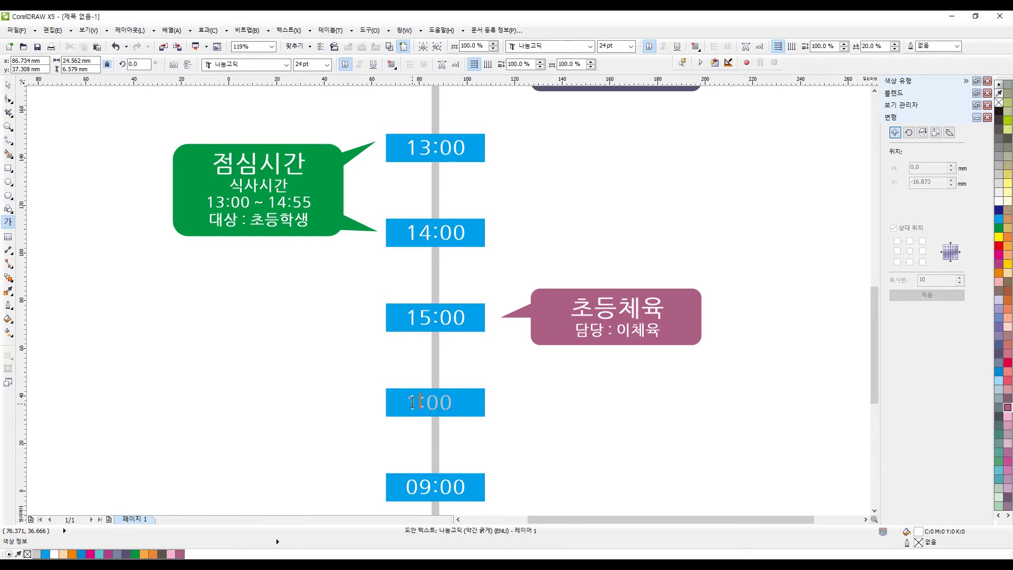
- Change the last time label, below 16:00, to 17:00
{"action": "left_click", "coordinate": [421, 487]}
{"action": "key", "text": "BackSpace"}
{"action": "type", "text": "17"}
{"action": "key", "text": "Delete"}
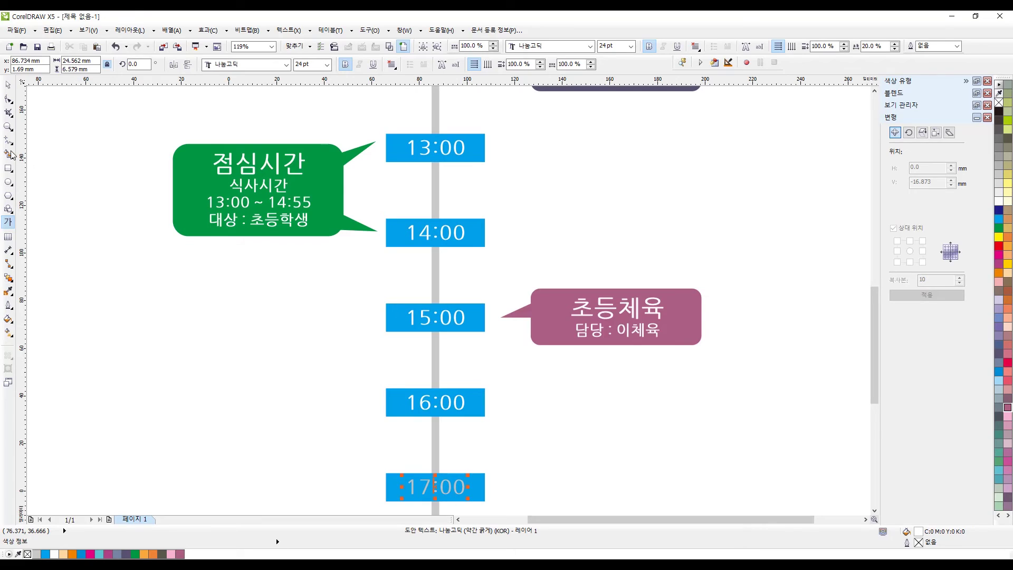
{"action": "left_click", "coordinate": [8, 85]}
{"action": "left_click", "coordinate": [125, 225]}
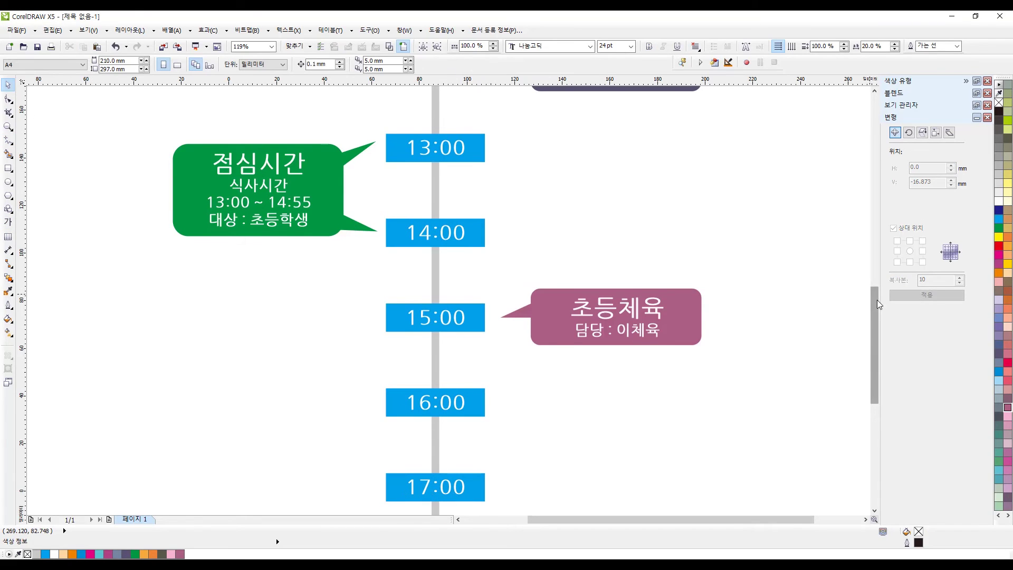
- Copy the 초등체육 bubble with its tail and text straight down beside the 16:00 label
{"action": "left_click_drag", "start_coordinate": [877, 300], "coordinate": [875, 318]}
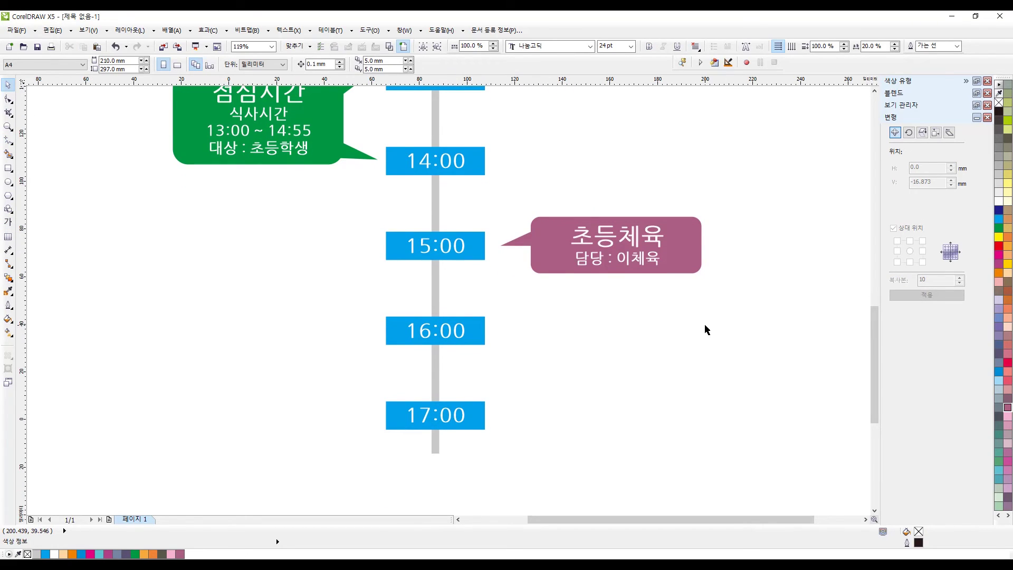
{"action": "left_click_drag", "start_coordinate": [746, 321], "coordinate": [485, 198]}
{"action": "left_click_drag", "start_coordinate": [567, 247], "coordinate": [567, 331]}
{"action": "left_click", "coordinate": [683, 319]}
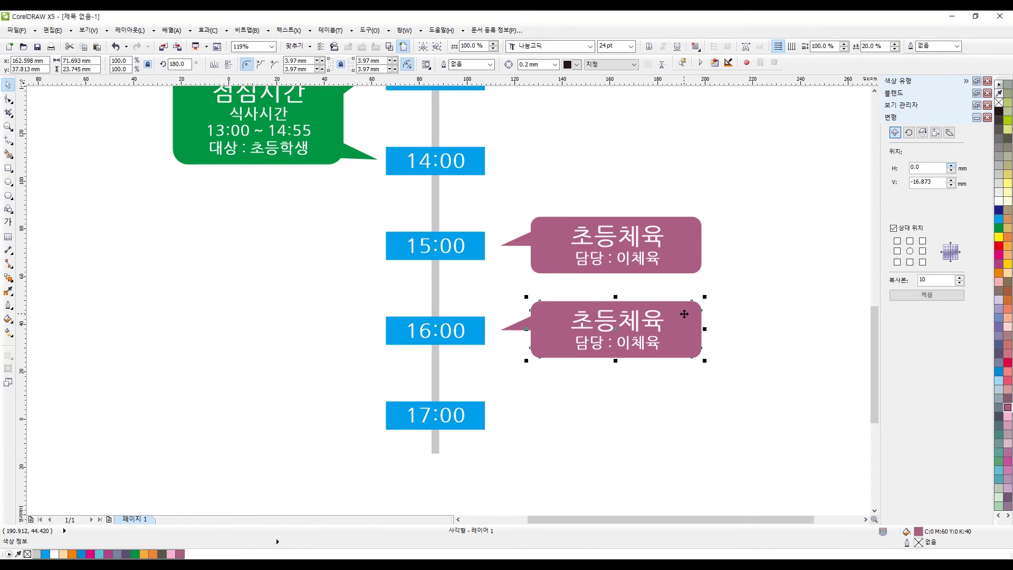
- Change the class title in the bubble beside 16:00 to 초등일본어
{"action": "double_click", "coordinate": [583, 326]}
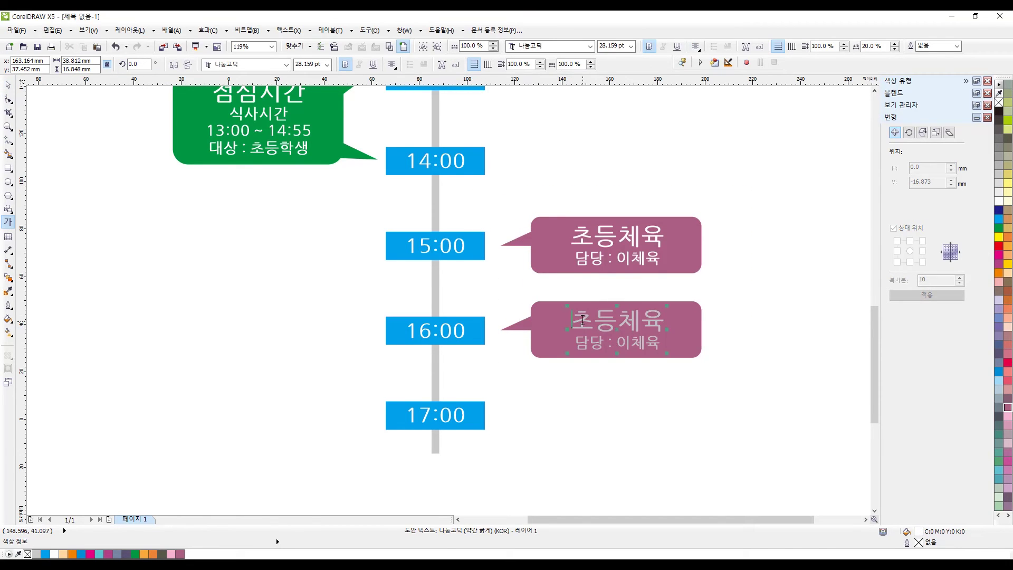
{"action": "key", "text": "End"}
{"action": "key", "text": "BackSpace"}
{"action": "key", "text": "BackSpace"}
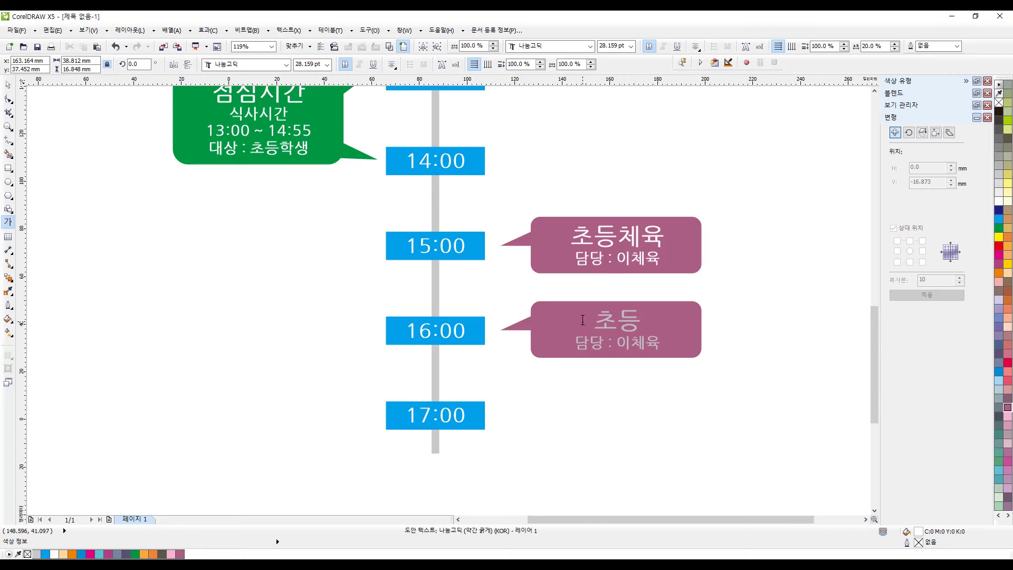
{"action": "type", "text": "일본어"}
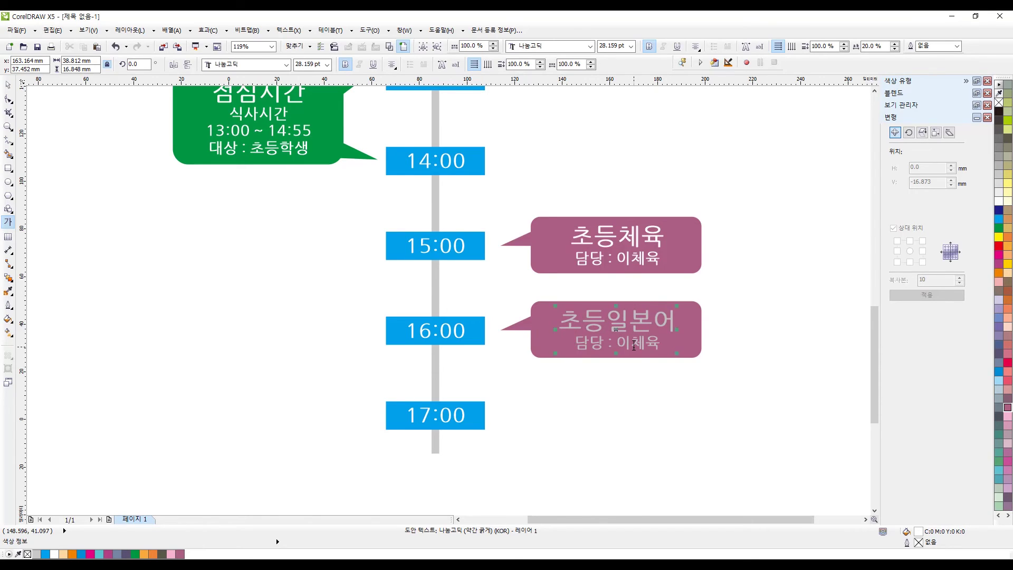
- Change the class title in the bubble beside 16:00 to 초등외국어
{"action": "key", "text": "BackSpace"}
{"action": "key", "text": "BackSpace"}
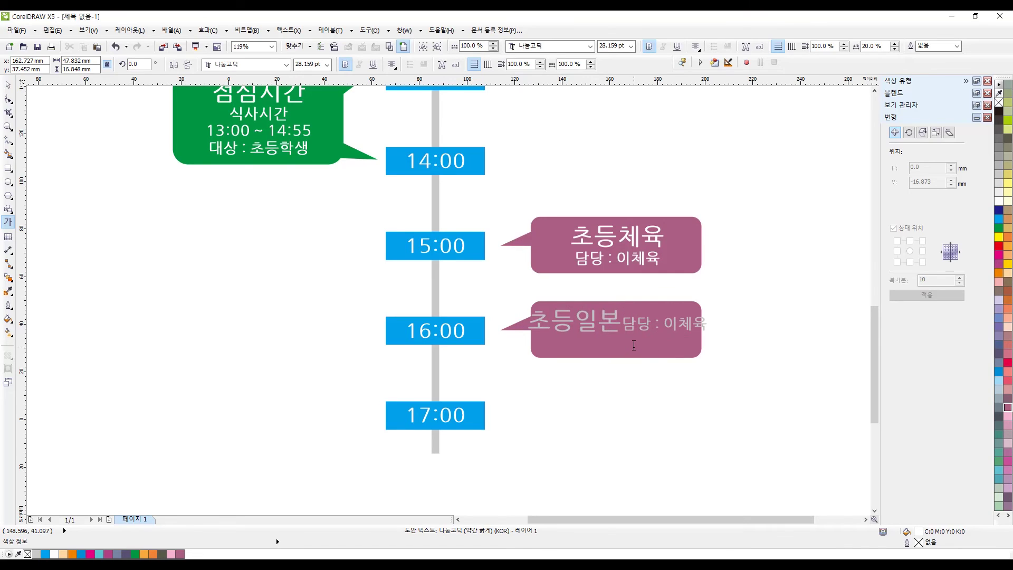
{"action": "key", "text": "ctrl+z"}
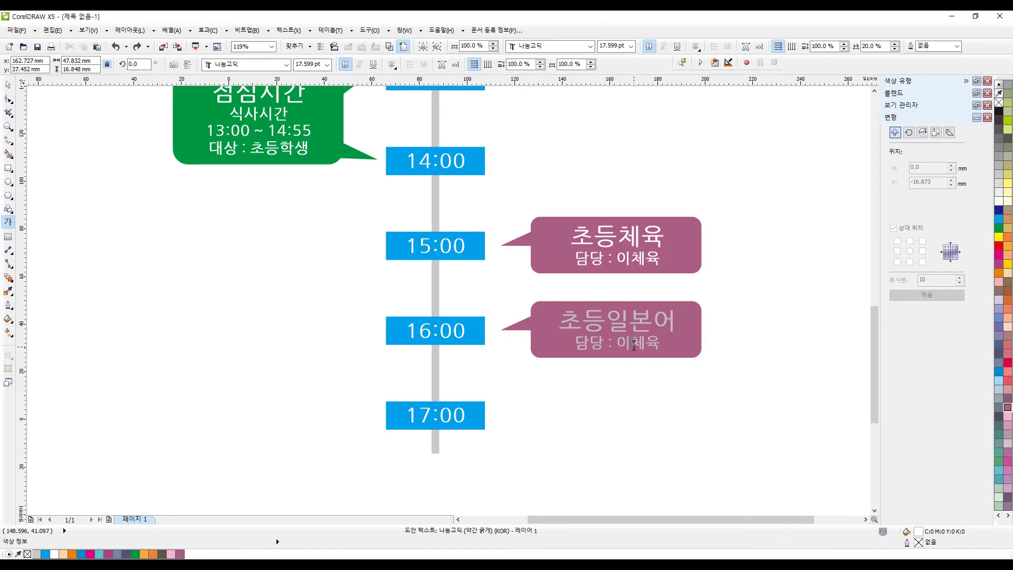
{"action": "type", "text": "외국"}
{"action": "key", "text": "Delete"}
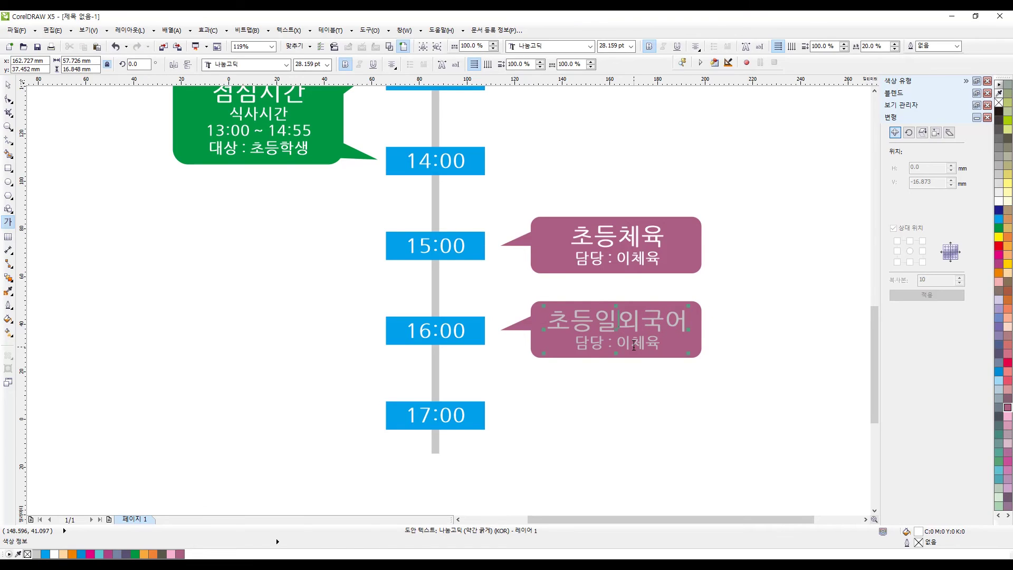
{"action": "key", "text": "BackSpace"}
- Replace the teacher entry in the 초등외국어 bubble so the second line reads 담당 : 중국어, 일본어
{"action": "left_click_drag", "start_coordinate": [628, 345], "coordinate": [678, 345]}
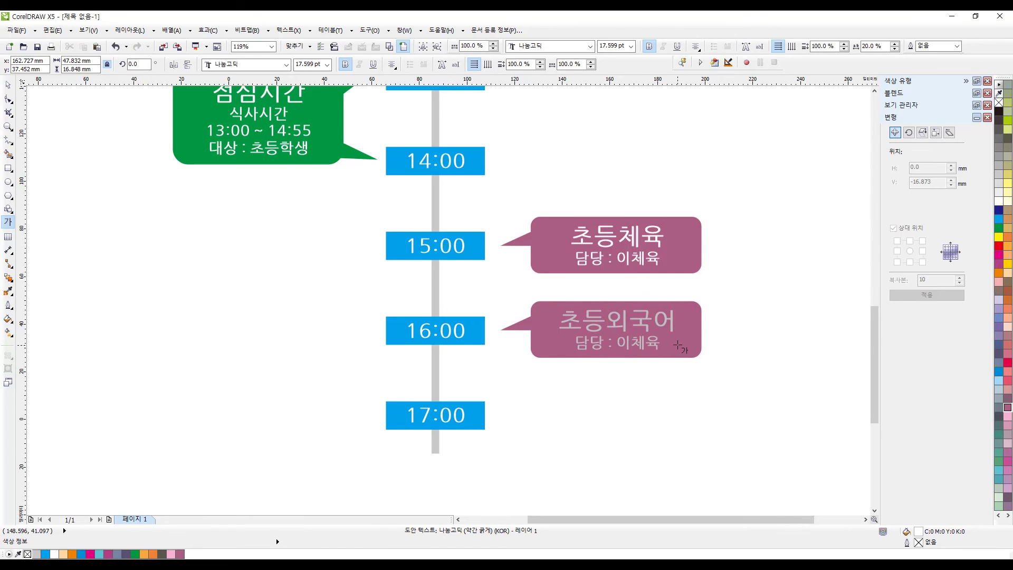
{"action": "type", "text": "중국어, 미"}
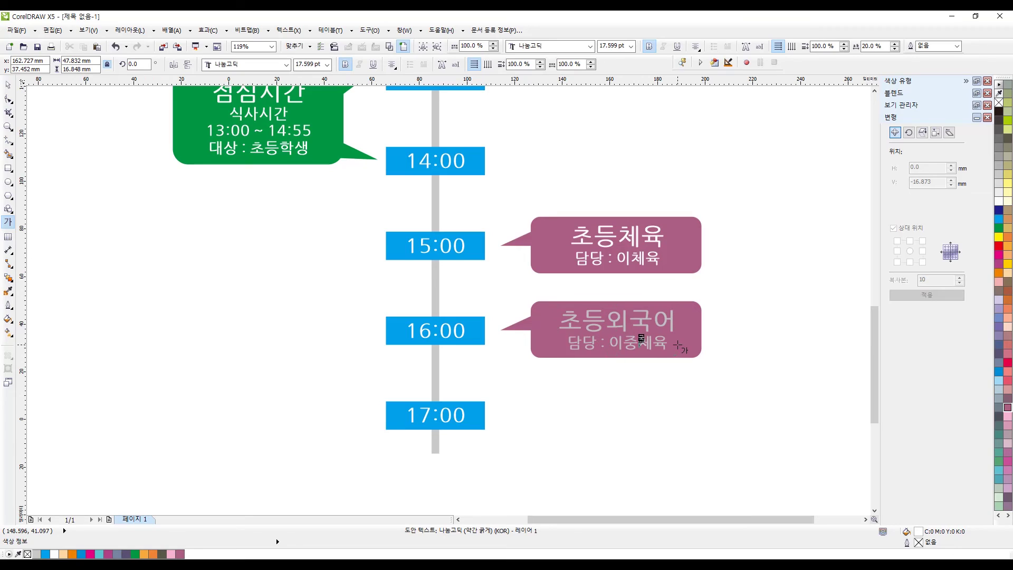
{"action": "key", "text": "BackSpace"}
{"action": "type", "text": "영어"}
{"action": "key", "text": "Delete"}
{"action": "key", "text": "Delete"}
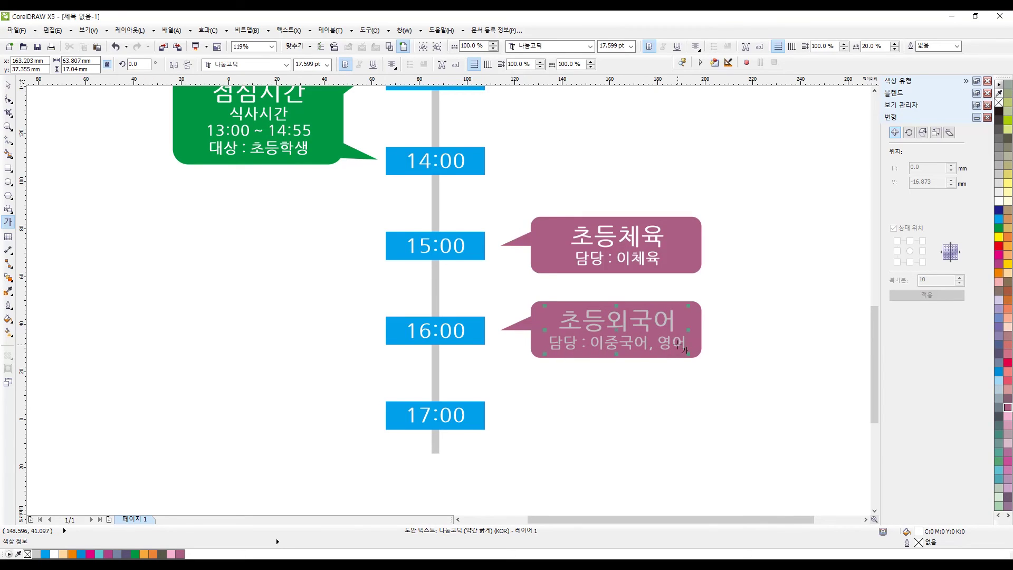
{"action": "key", "text": "BackSpace"}
{"action": "key", "text": "BackSpace"}
{"action": "type", "text": "일본어"}
{"action": "key", "text": "BackSpace"}
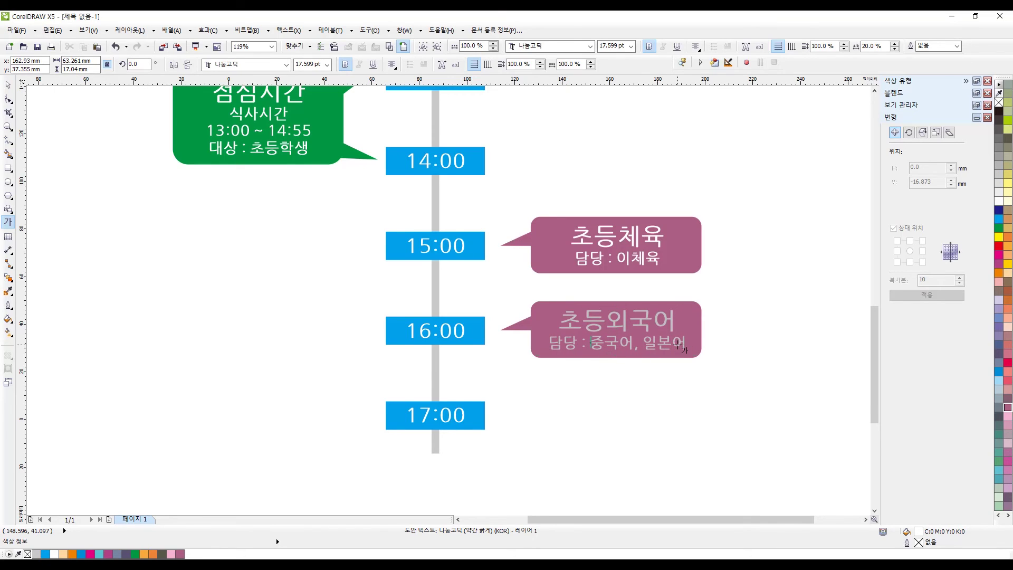
{"action": "left_click", "coordinate": [8, 85]}
{"action": "key", "text": "Escape"}
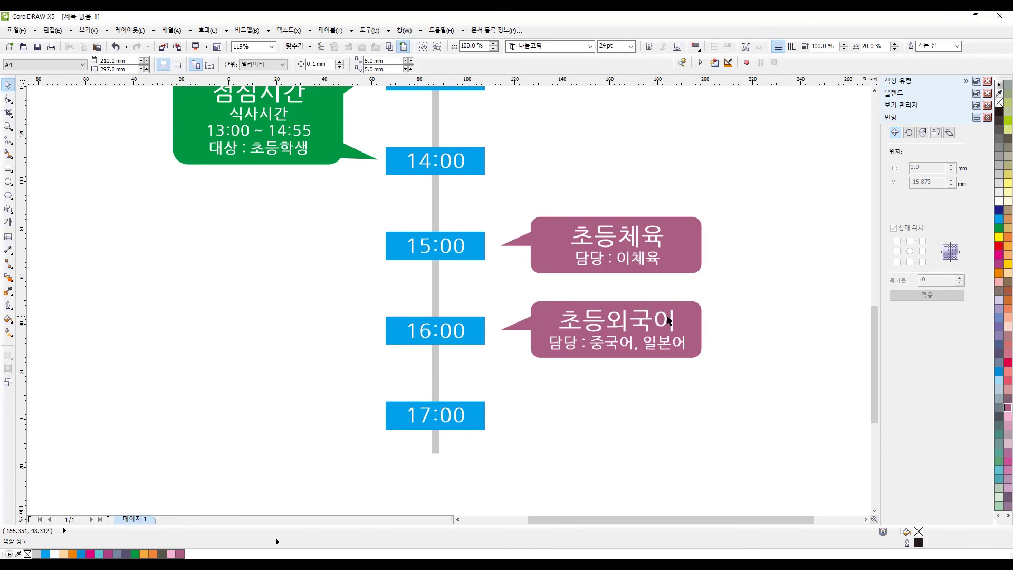
- Widen the 초등외국어 bubble's rectangle outward, away from the timeline, to about 115 mm
{"action": "left_click", "coordinate": [684, 317]}
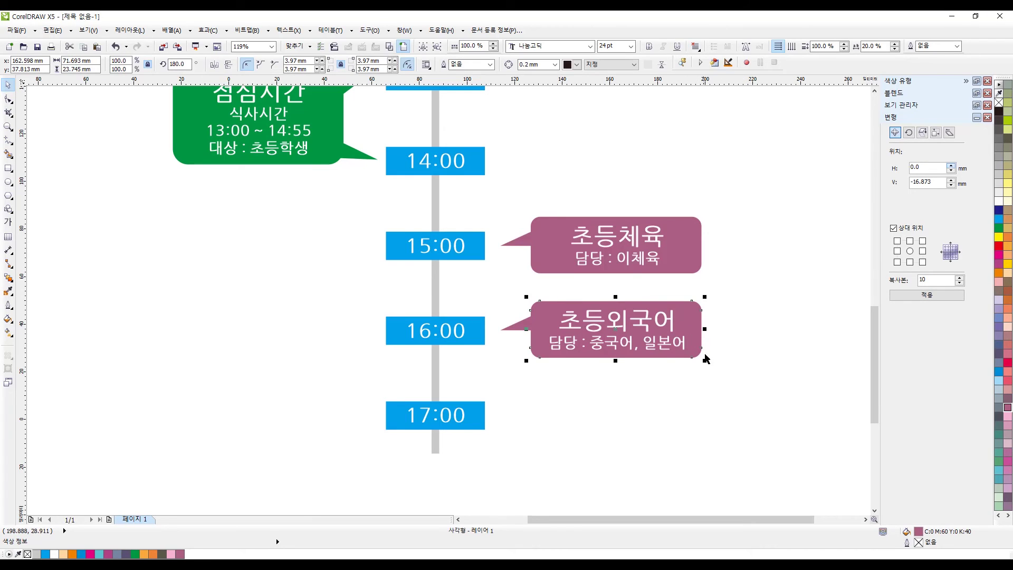
{"action": "left_click", "coordinate": [743, 332]}
{"action": "left_click", "coordinate": [699, 333]}
{"action": "left_click_drag", "start_coordinate": [704, 329], "coordinate": [805, 329]}
- Append (1회 20분) to the second line of the 초등외국어 text and centre the text in its bubble
{"action": "double_click", "coordinate": [682, 340]}
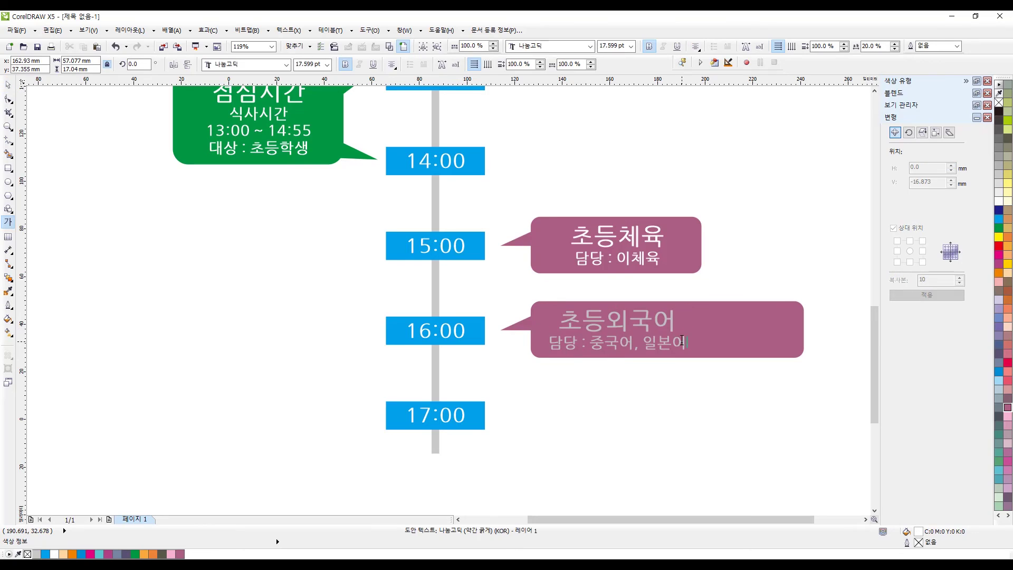
{"action": "type", "text": "("}
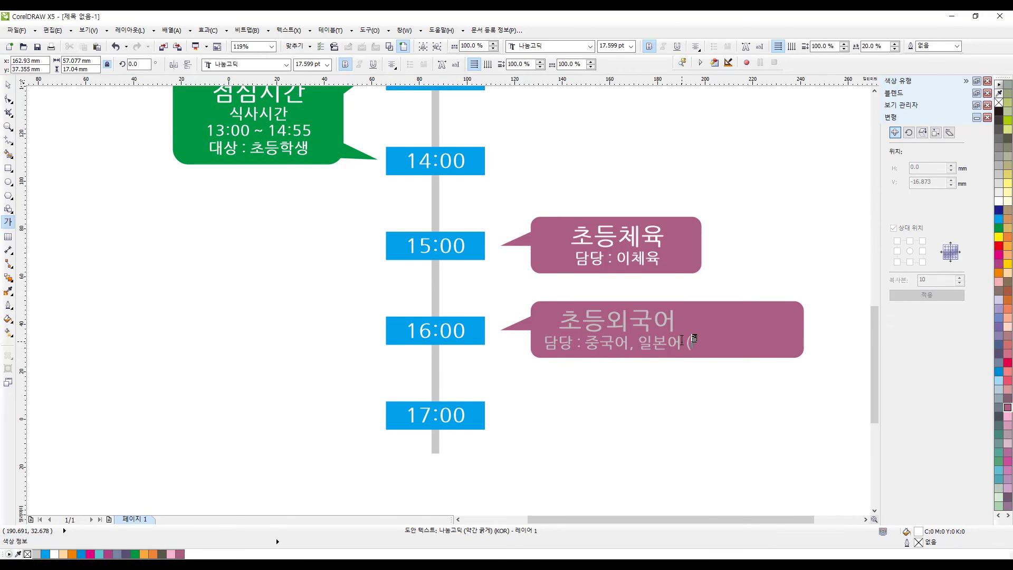
{"action": "type", "text": "1회 20분)"}
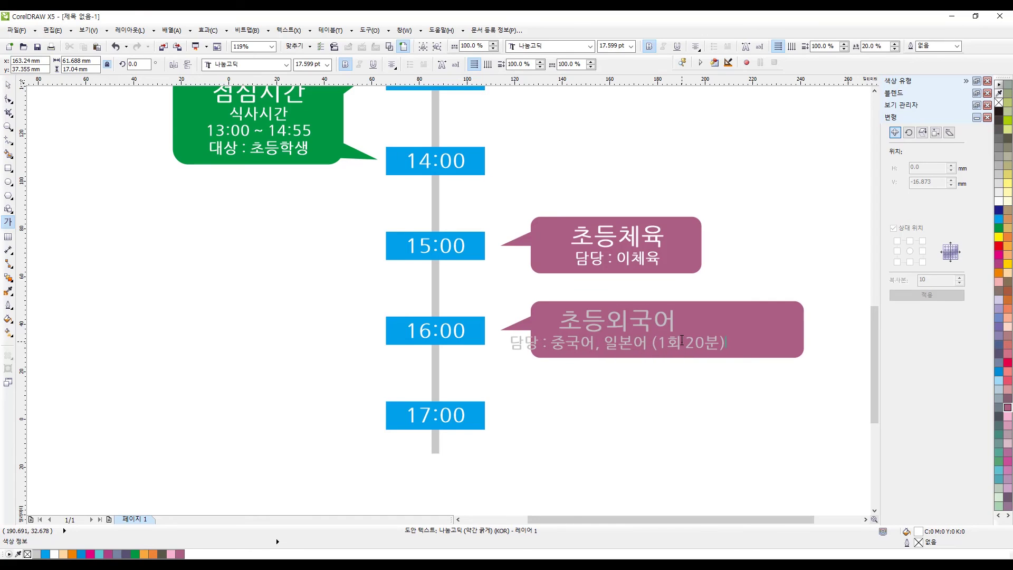
{"action": "left_click", "coordinate": [8, 85]}
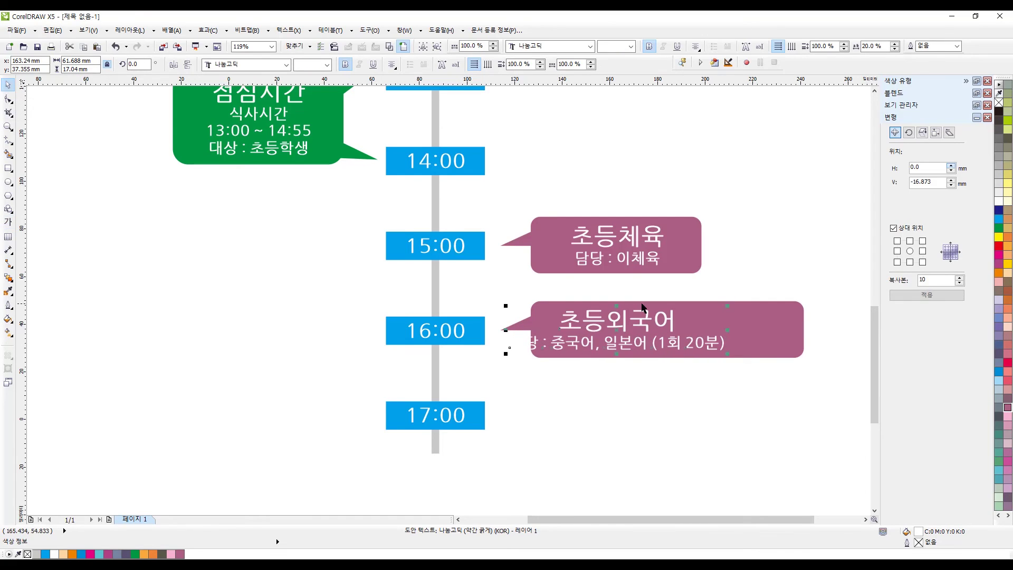
{"action": "left_click_drag", "start_coordinate": [671, 326], "coordinate": [738, 311]}
{"action": "left_click", "coordinate": [756, 300], "text": "shift"}
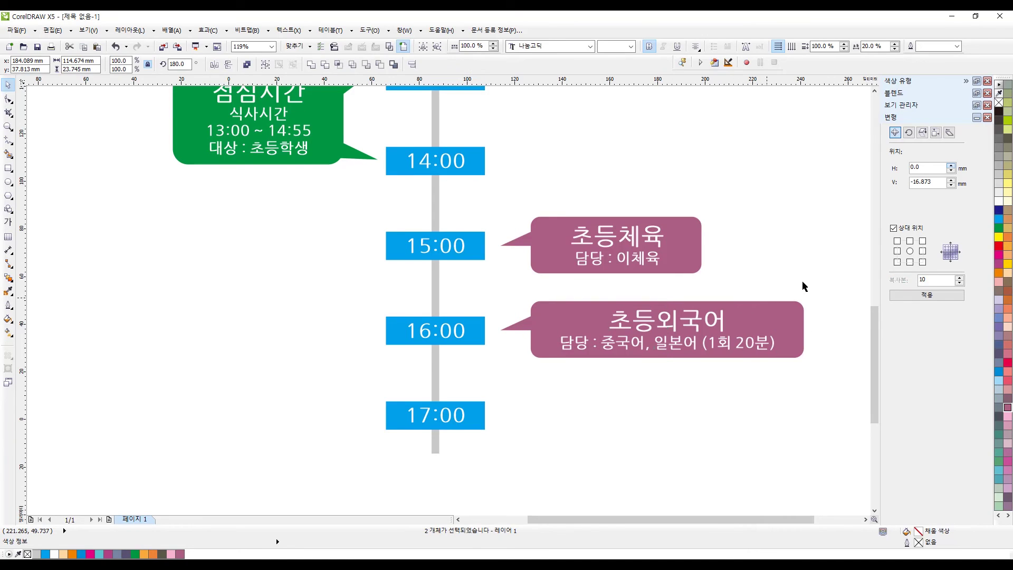
{"action": "left_click", "coordinate": [797, 254]}
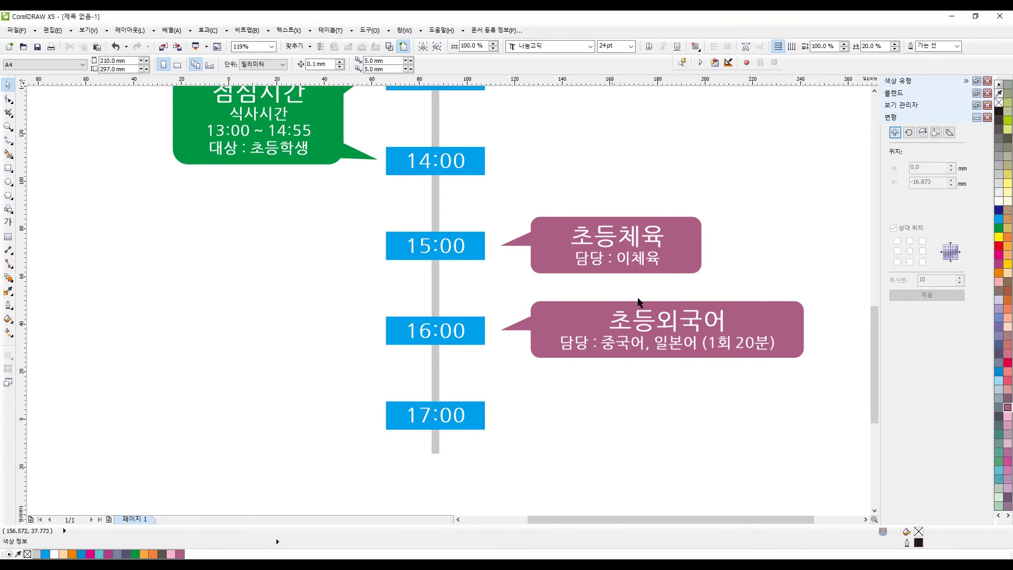
- Copy the 초등영어 bubble with its tail and text straight down beside the 17:00 label
{"action": "key", "text": "F4"}
{"action": "left_click_drag", "start_coordinate": [265, 187], "coordinate": [402, 257]}
{"action": "left_click_drag", "start_coordinate": [350, 228], "coordinate": [348, 481]}
{"action": "right_click", "coordinate": [349, 481]}
{"action": "key", "text": "Escape"}
- Change the text in the bubble beside 17:00 to 초등귀가 with 담당 : 담임선생님 on the second line
{"action": "double_click", "coordinate": [339, 480]}
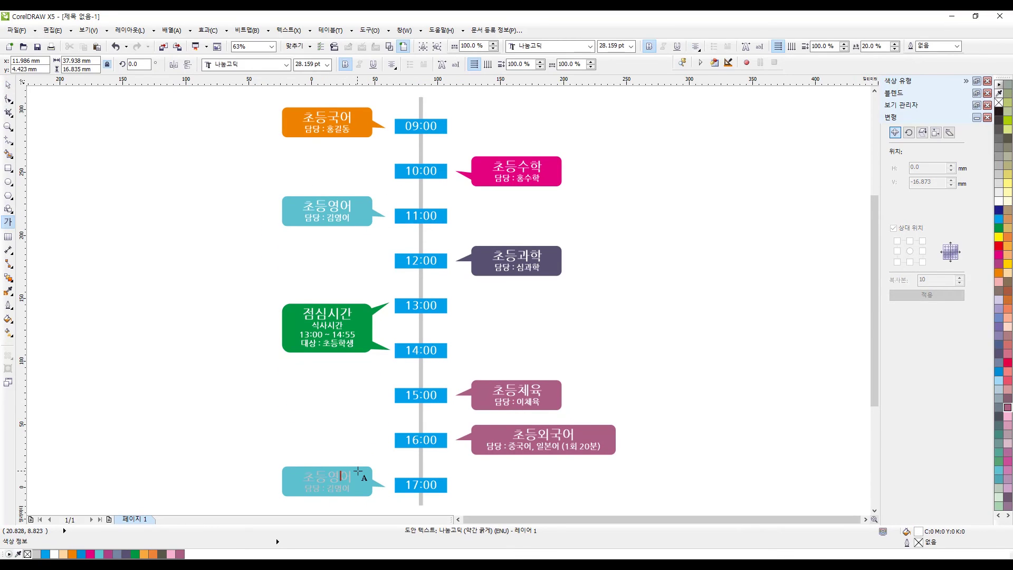
{"action": "key", "text": "BackSpace"}
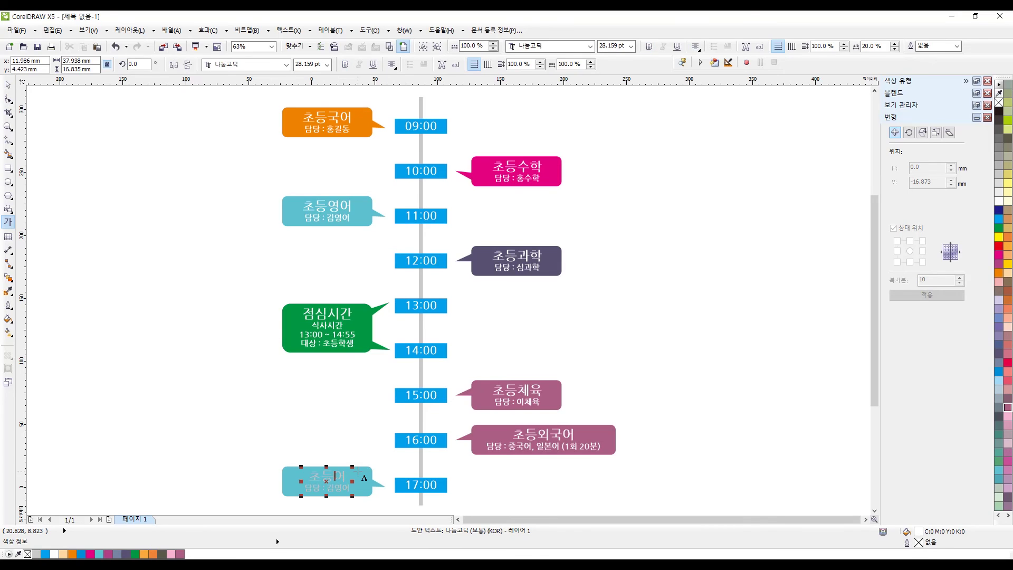
{"action": "key", "text": "Delete"}
{"action": "type", "text": "귀가담당 : 김"}
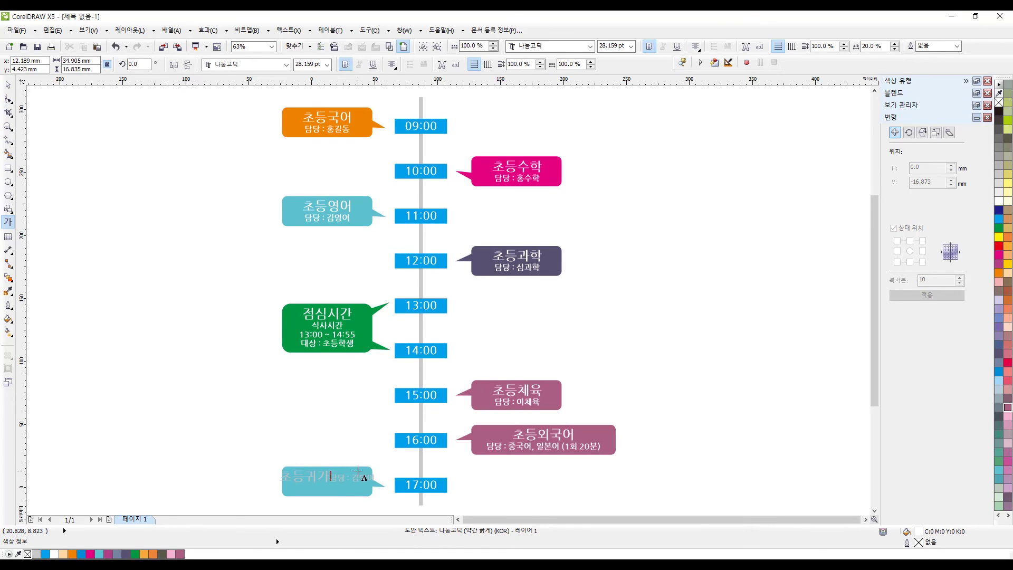
{"action": "key", "text": "Return"}
{"action": "type", "text": "담임선생님"}
{"action": "key", "text": "Delete"}
{"action": "left_click", "coordinate": [8, 85]}
- Fill the 초등귀가 bubble and its tail with light purple (C:40 M:40 Y:0 K:0)
{"action": "left_click", "coordinate": [354, 469]}
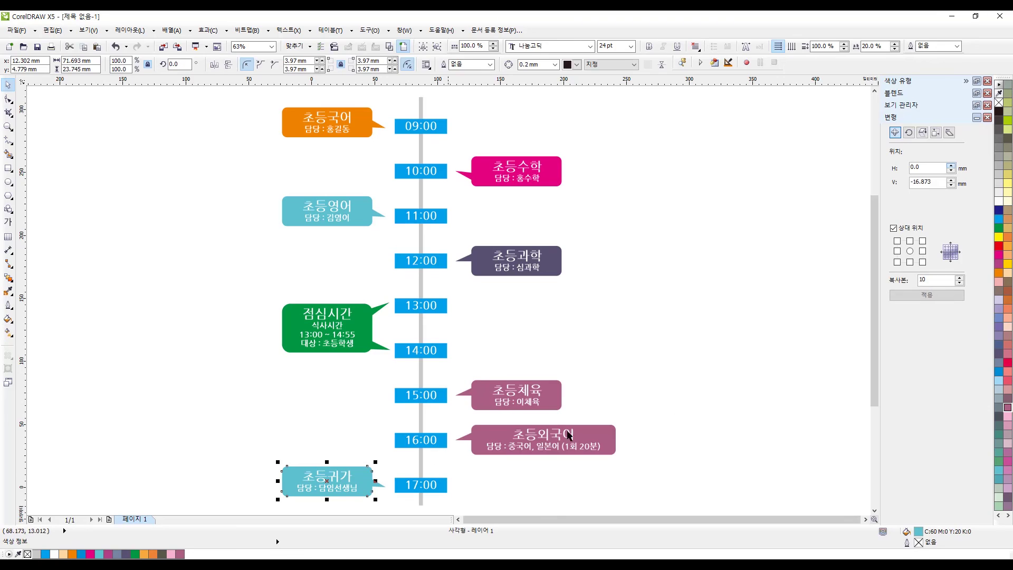
{"action": "left_click", "coordinate": [379, 485], "text": "shift"}
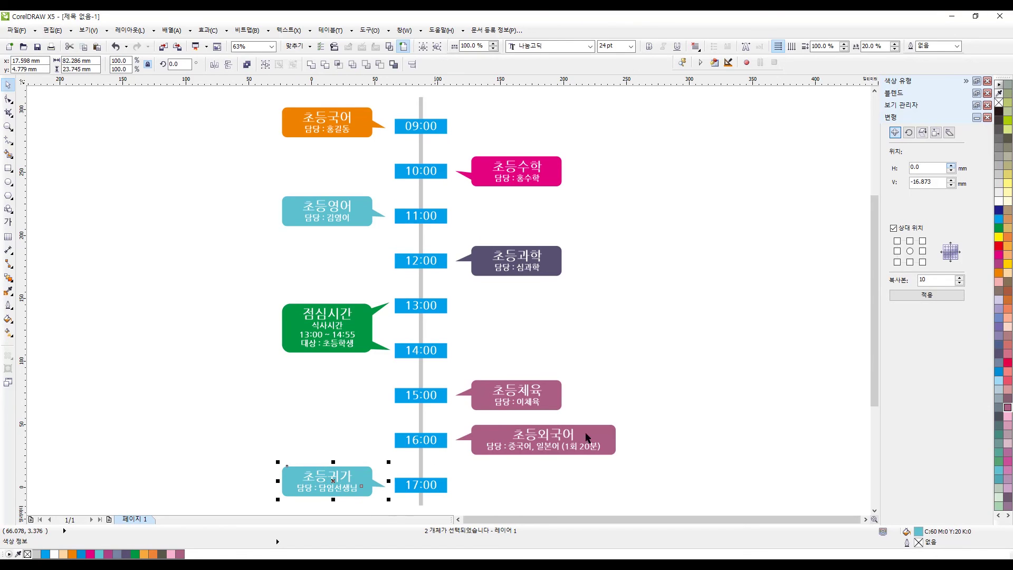
{"action": "left_click", "coordinate": [999, 308]}
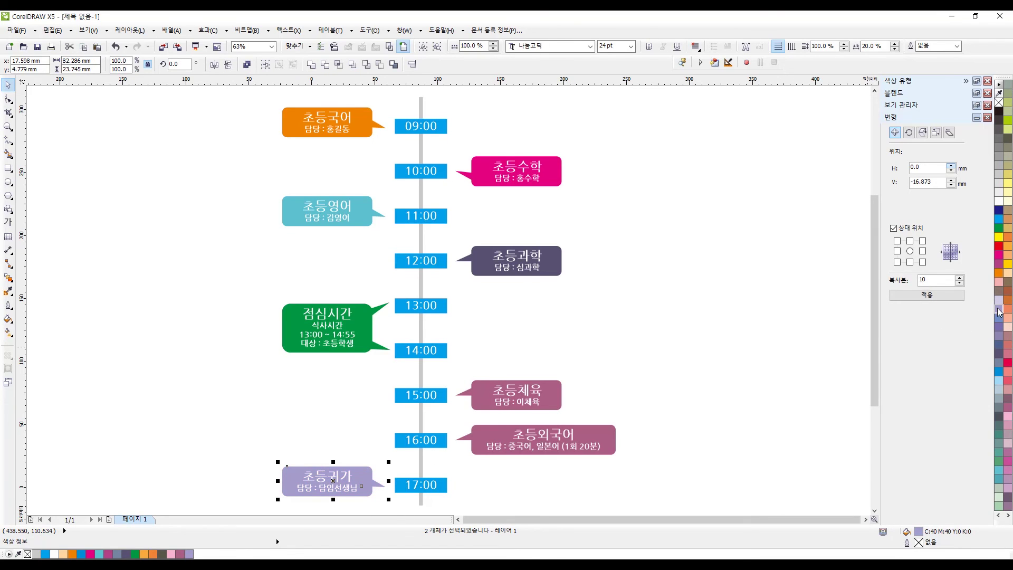
{"action": "left_click", "coordinate": [756, 340]}
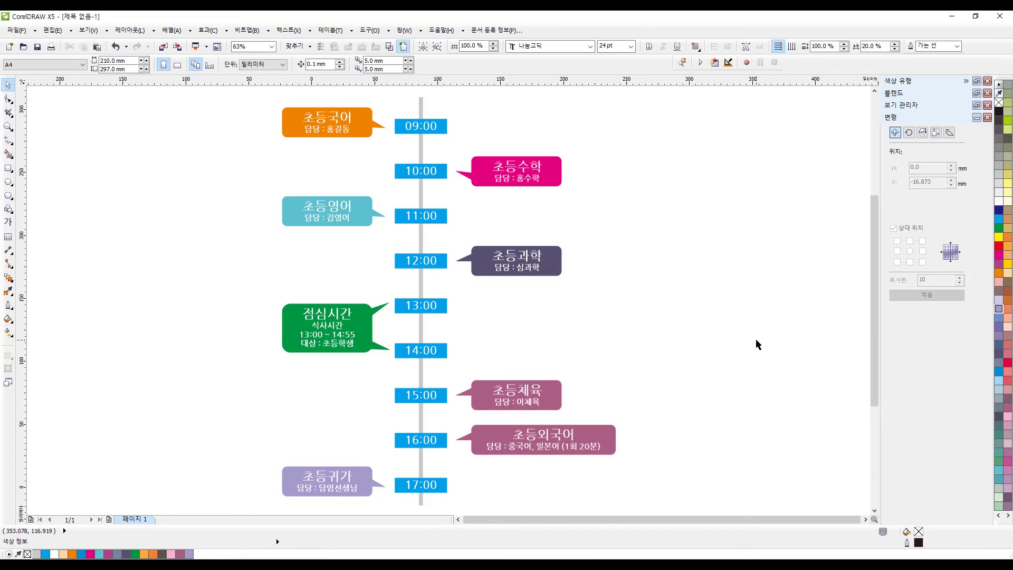
- Extend the grey timeline bar further down below the 17:00 label
{"action": "left_click", "coordinate": [421, 503]}
{"action": "left_click_drag", "start_coordinate": [419, 509], "coordinate": [420, 490]}
{"action": "key", "text": "F4"}
{"action": "left_click", "coordinate": [692, 325]}
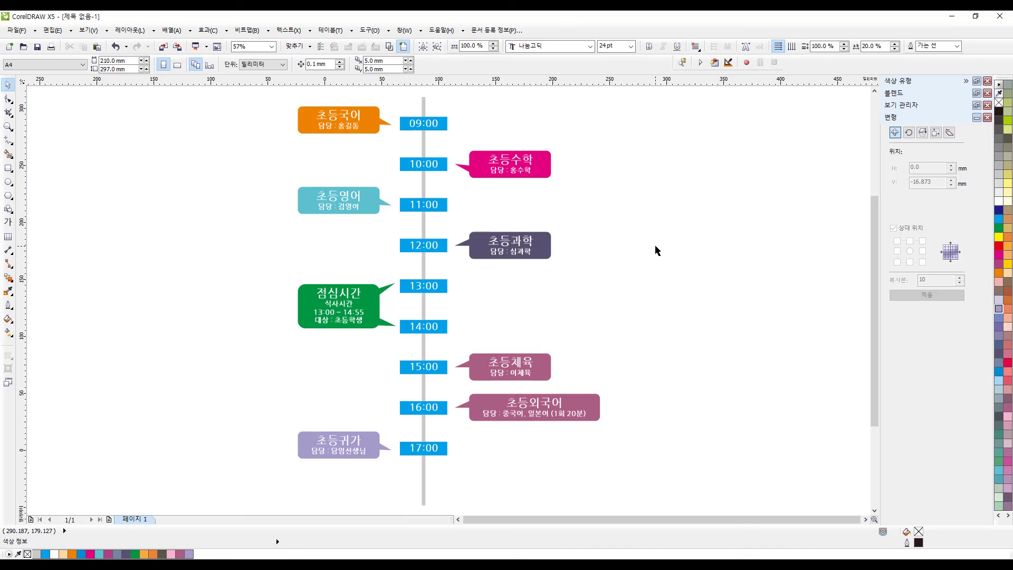
- Stretch the blue 13:00 box downward until it also covers the 14:00 label's area
{"action": "left_click", "coordinate": [446, 288]}
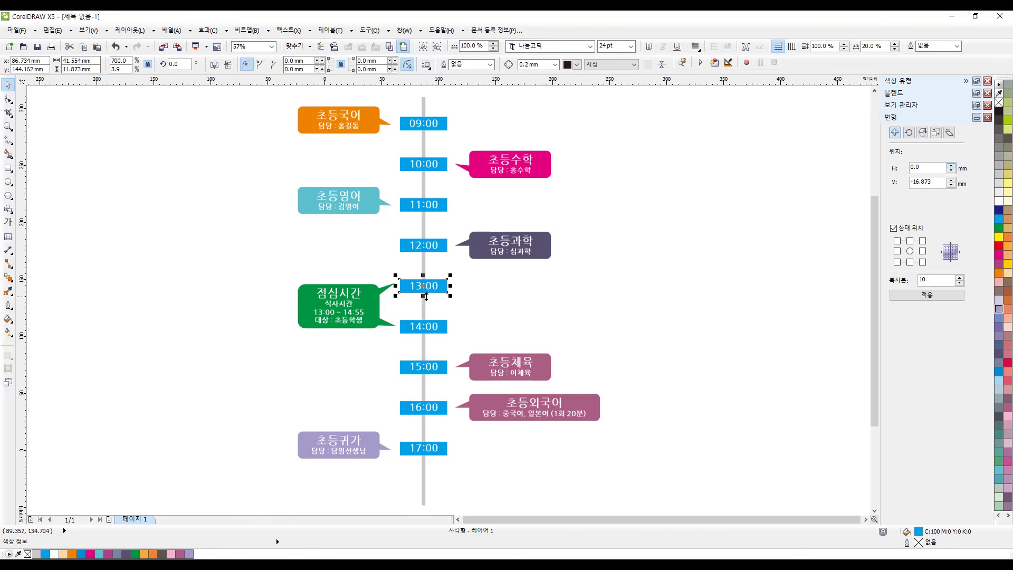
{"action": "key", "text": "Escape"}
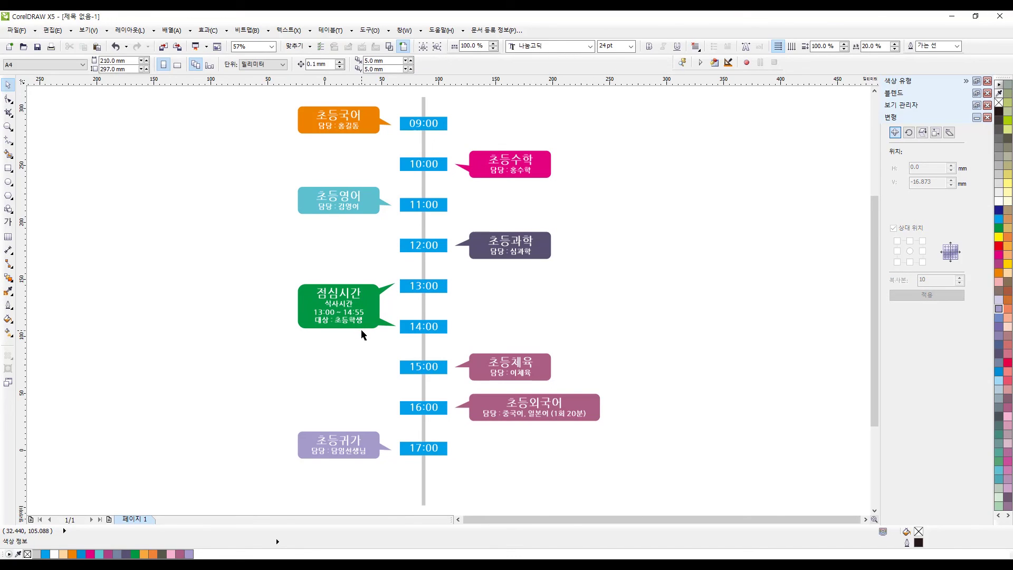
{"action": "left_click", "coordinate": [444, 287]}
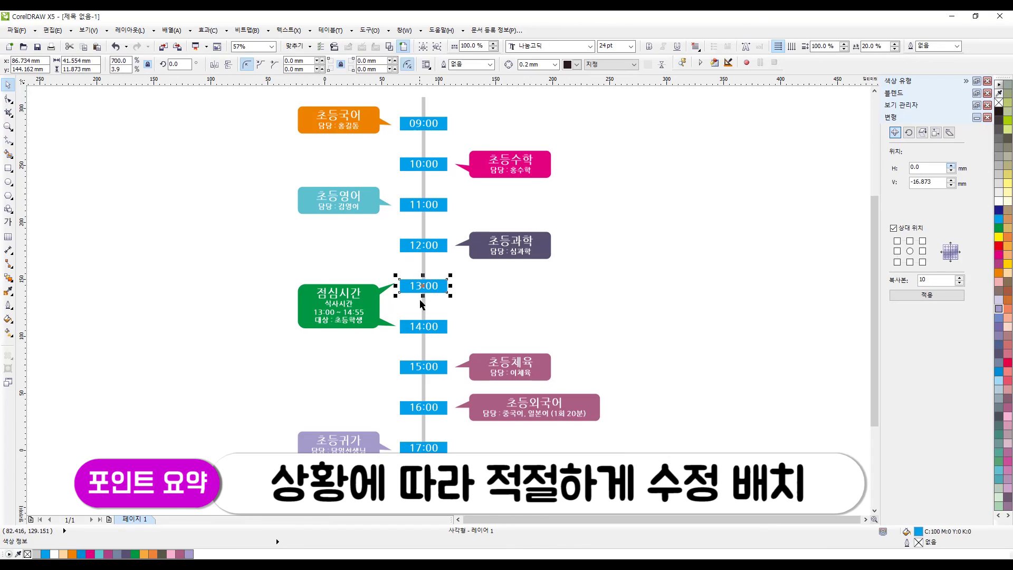
{"action": "left_click_drag", "start_coordinate": [423, 307], "coordinate": [423, 334]}
{"action": "key", "text": "Escape"}
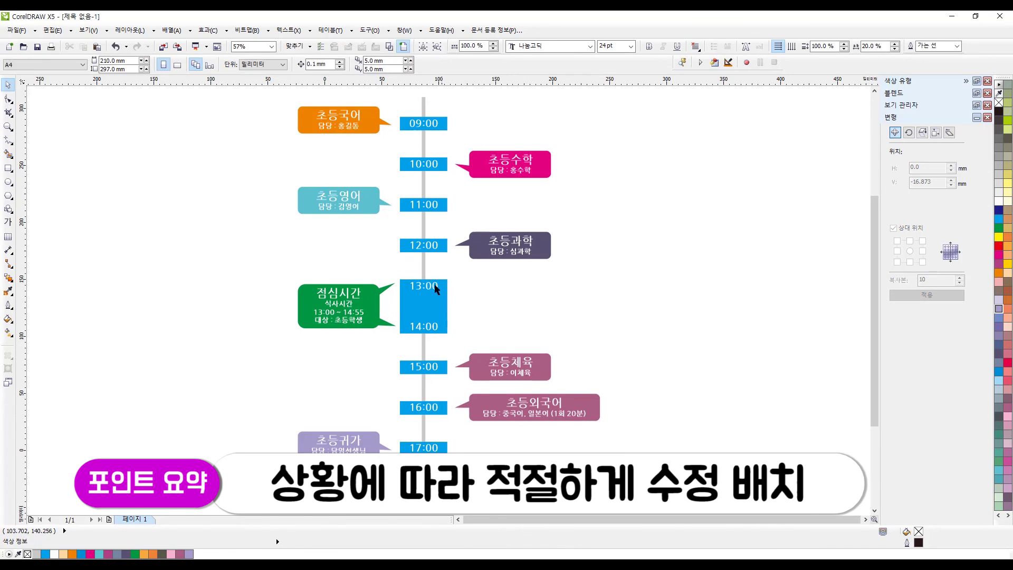
- Lower the 13:00 text, expand it to 13:00 ~ 14:00 on three lines, and delete the old separate 14:00 label
{"action": "left_click_drag", "start_coordinate": [434, 284], "coordinate": [434, 295]}
{"action": "key", "text": "F8"}
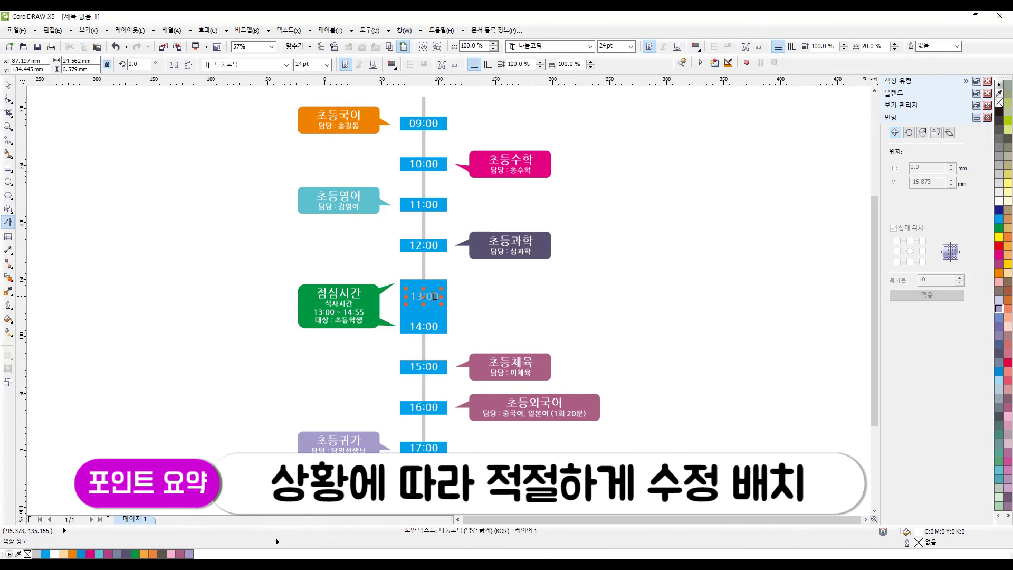
{"action": "type", "text": "13:00"}
{"action": "key", "text": "Return"}
{"action": "key", "text": "ctrl+a"}
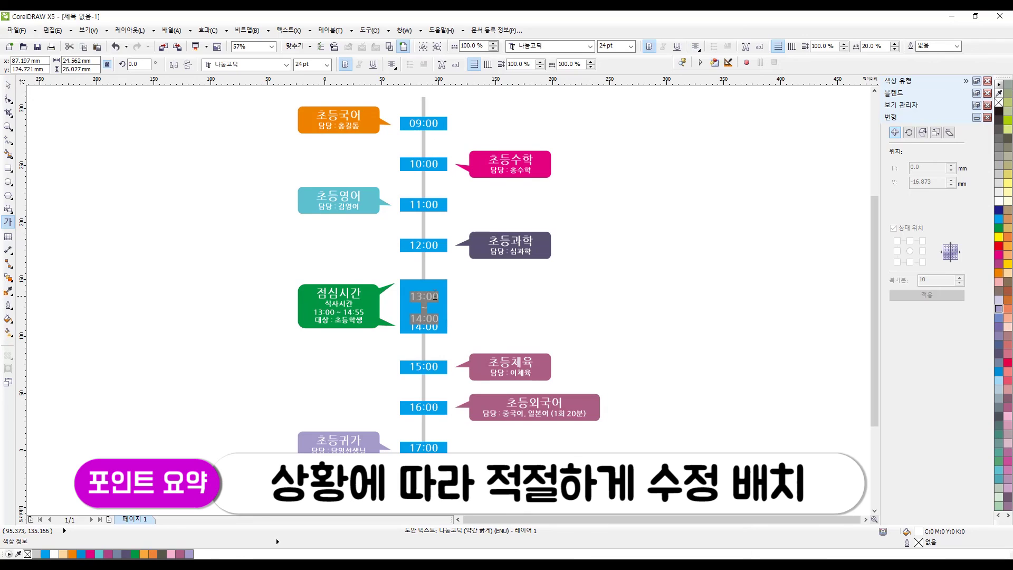
{"action": "left_click", "coordinate": [8, 85]}
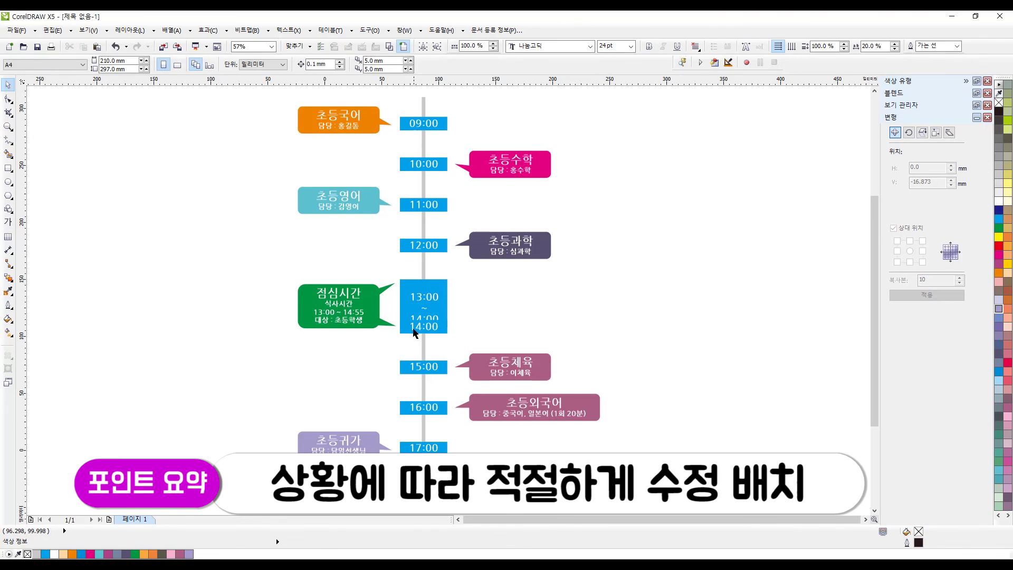
{"action": "left_click", "coordinate": [430, 318]}
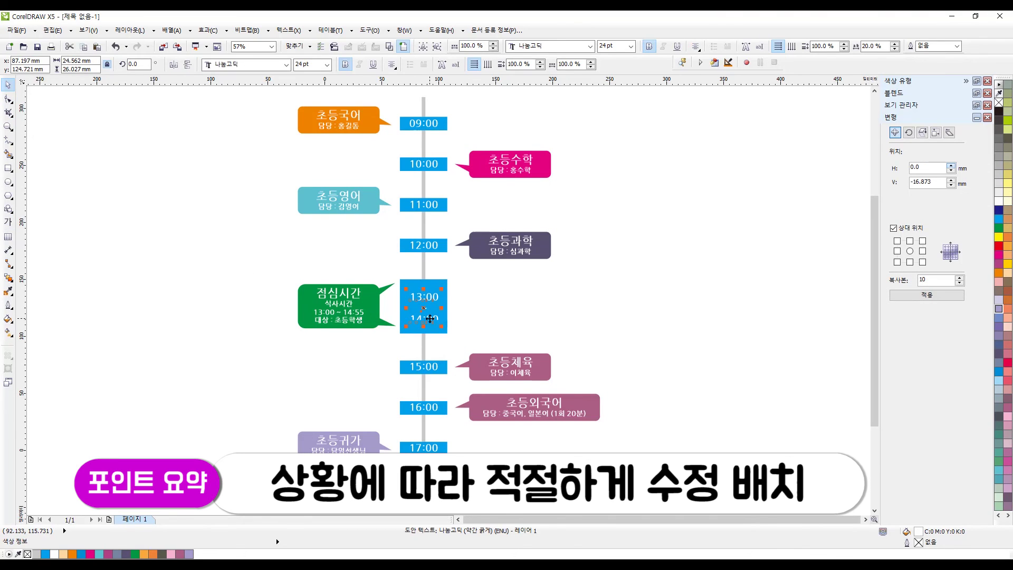
- Reshape the 점심시간 bubble's upper tail to point at the middle of the tall blue box and remove the lower tail
{"action": "left_click", "coordinate": [390, 290]}
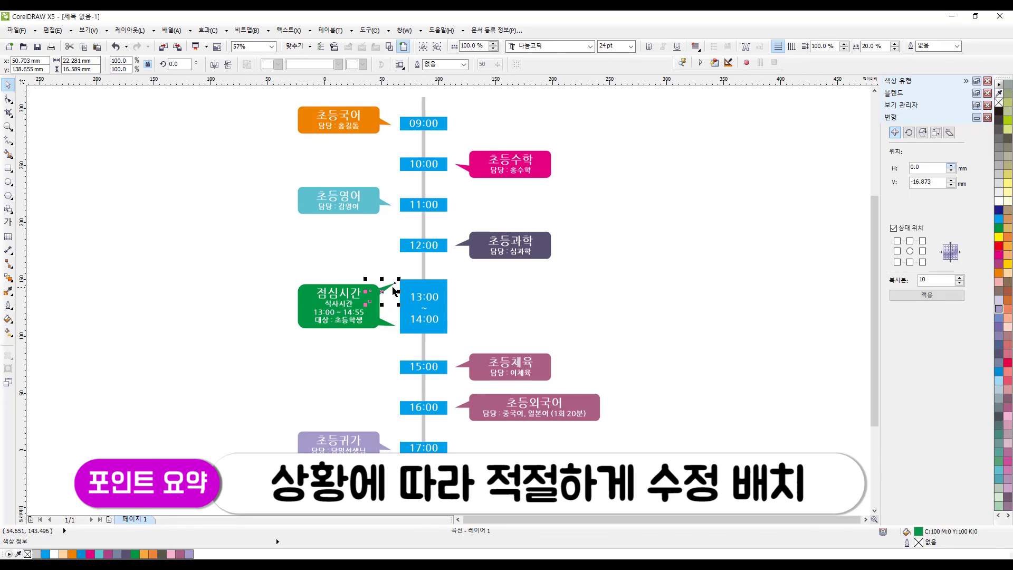
{"action": "left_click", "coordinate": [7, 99]}
{"action": "left_click_drag", "start_coordinate": [397, 283], "coordinate": [372, 315]}
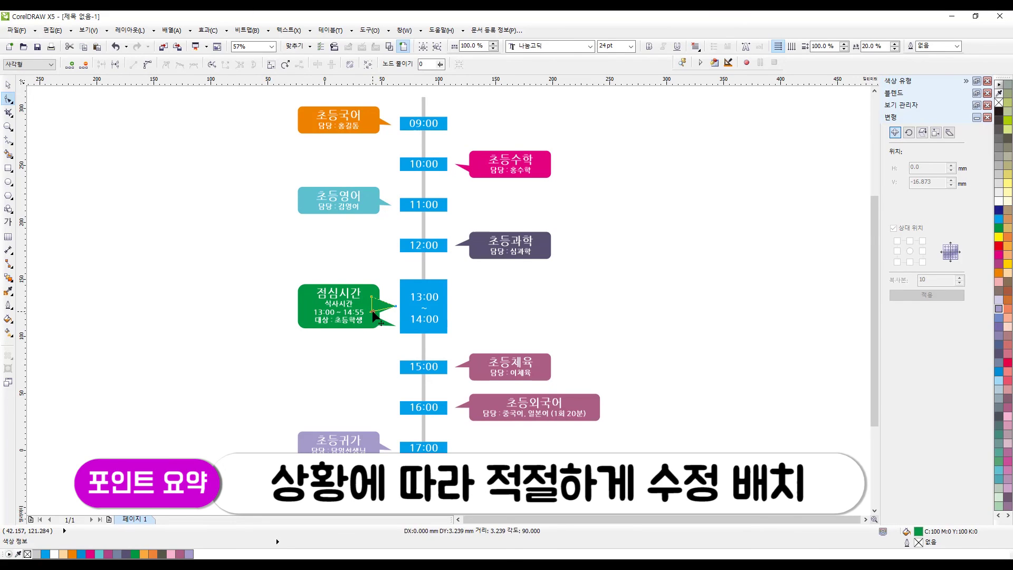
{"action": "key", "text": "space"}
{"action": "left_click", "coordinate": [575, 306]}
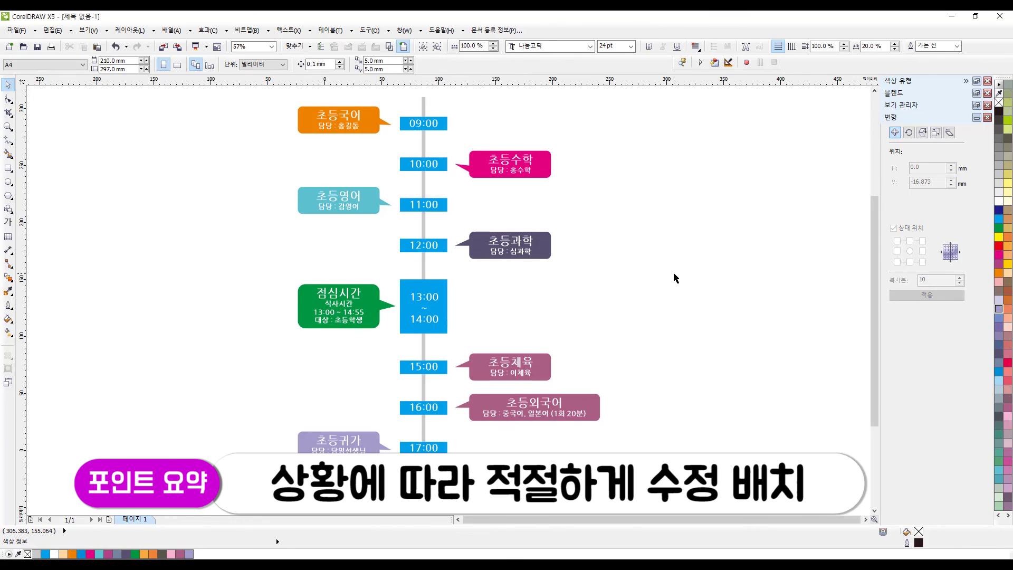
- Change the end time in the tall blue box to 15:00
{"action": "double_click", "coordinate": [418, 319]}
{"action": "key", "text": "BackSpace"}
{"action": "type", "text": "5"}
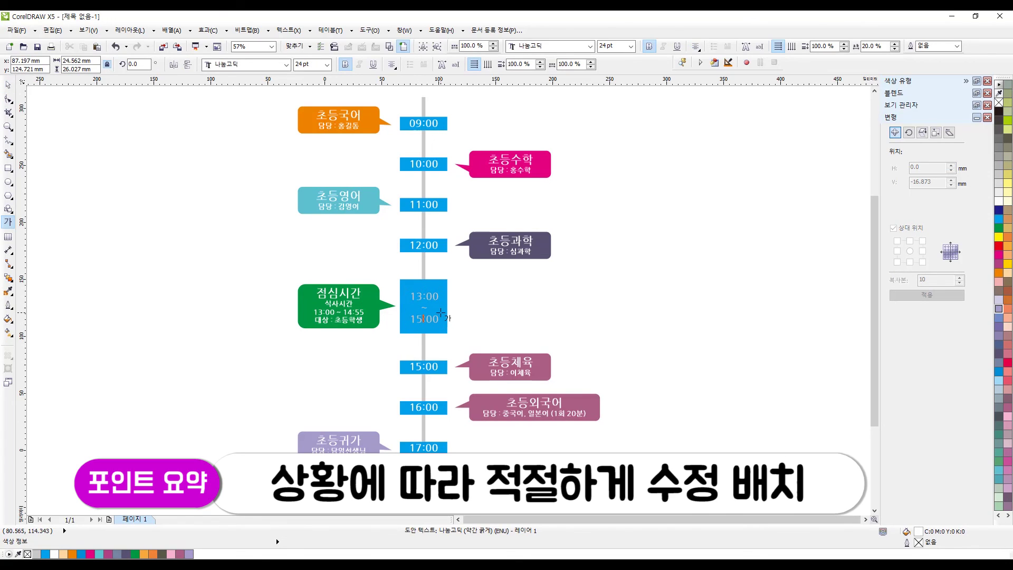
- Set the end time in the tall blue box to 14:55 and deselect the text
{"action": "key", "text": "BackSpace"}
{"action": "type", "text": "4"}
{"action": "key", "text": "End"}
{"action": "key", "text": "BackSpace"}
{"action": "key", "text": "BackSpace"}
{"action": "type", "text": "44"}
{"action": "key", "text": "BackSpace"}
{"action": "key", "text": "BackSpace"}
{"action": "type", "text": "55"}
{"action": "left_click", "coordinate": [8, 85]}
{"action": "left_click", "coordinate": [111, 266]}
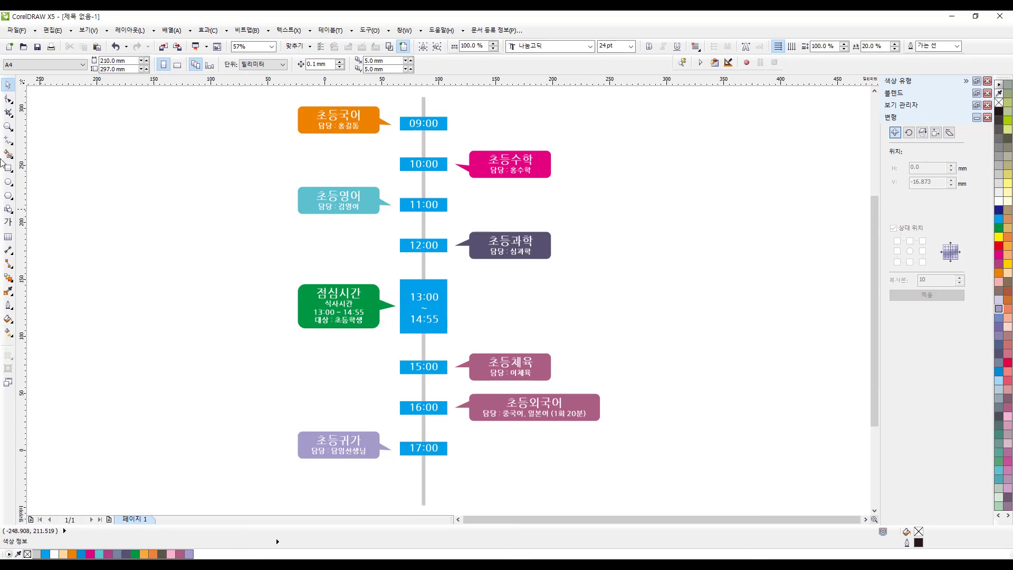
- Review the timetable's bubbles and time labels up close from 09:00 down to 17:00, ending with the whole graphic in view
{"action": "left_click", "coordinate": [7, 126]}
{"action": "left_click_drag", "start_coordinate": [265, 109], "coordinate": [620, 315]}
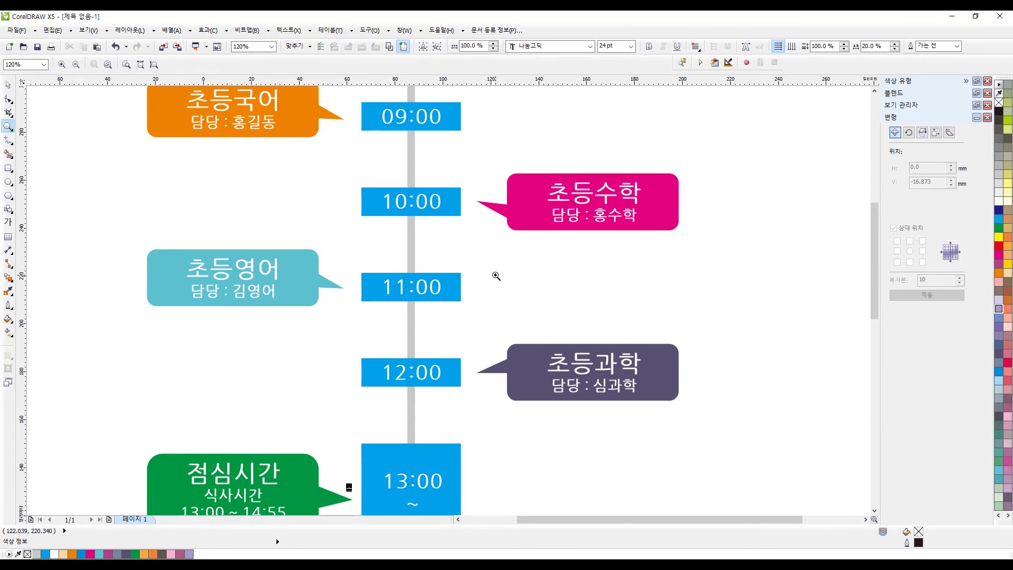
{"action": "key", "text": "h"}
{"action": "left_click_drag", "start_coordinate": [446, 391], "coordinate": [447, 218]}
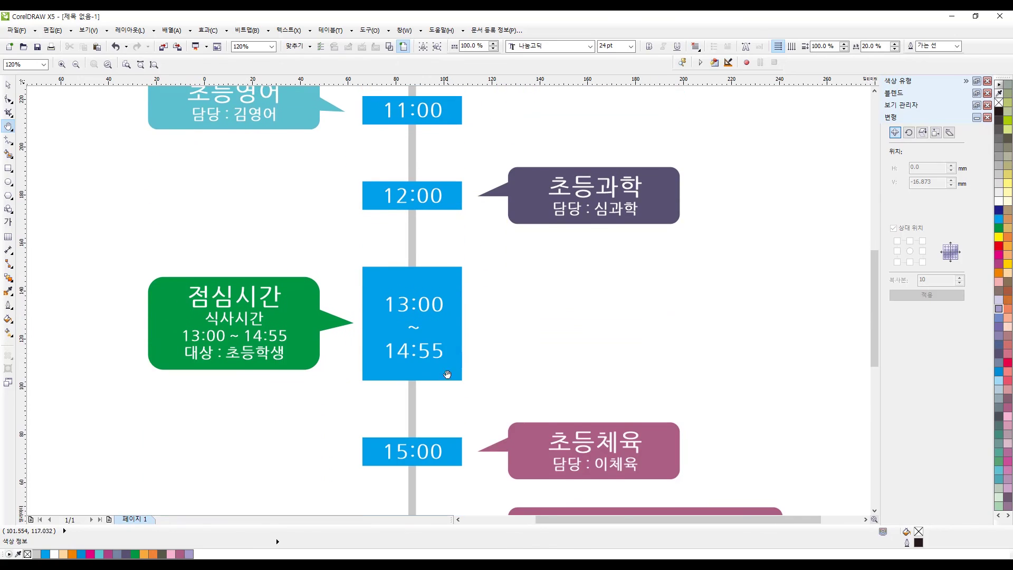
{"action": "scroll", "coordinate": [448, 363], "scroll_direction": "down", "scroll_amount": 5}
{"action": "scroll", "coordinate": [450, 308], "scroll_direction": "up", "scroll_amount": 2}
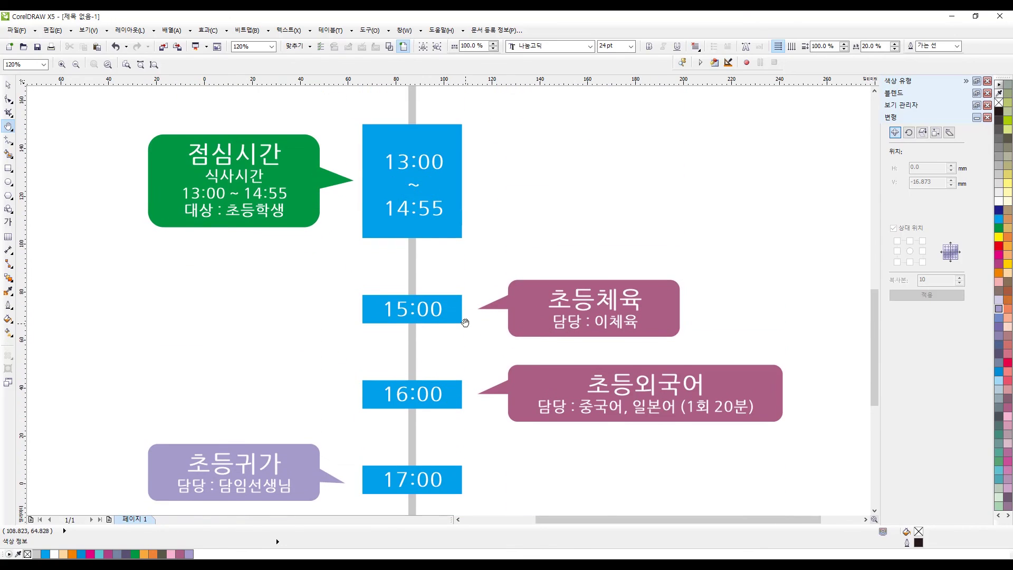
{"action": "key", "text": "F4"}
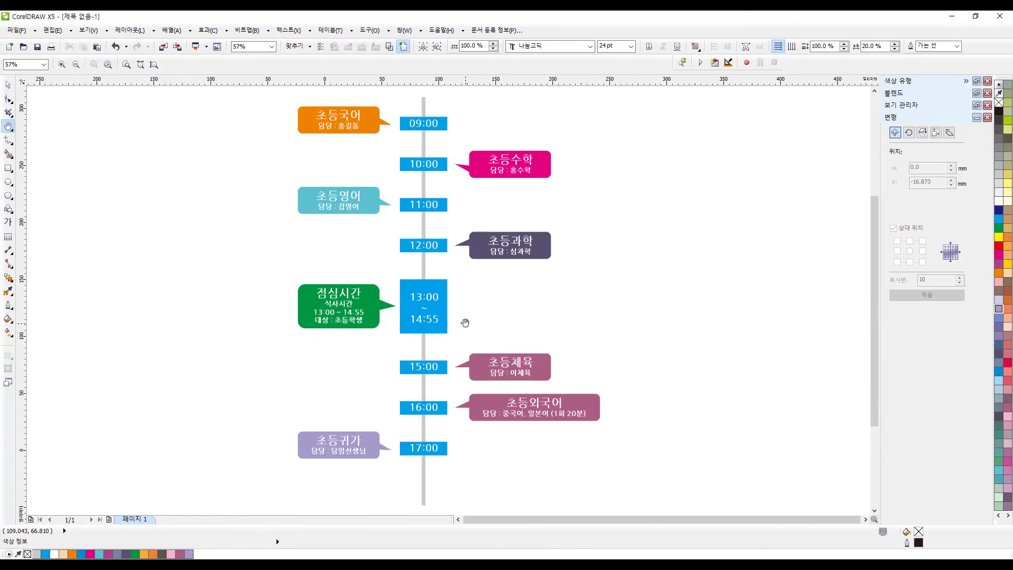
{"action": "left_click", "coordinate": [8, 84]}
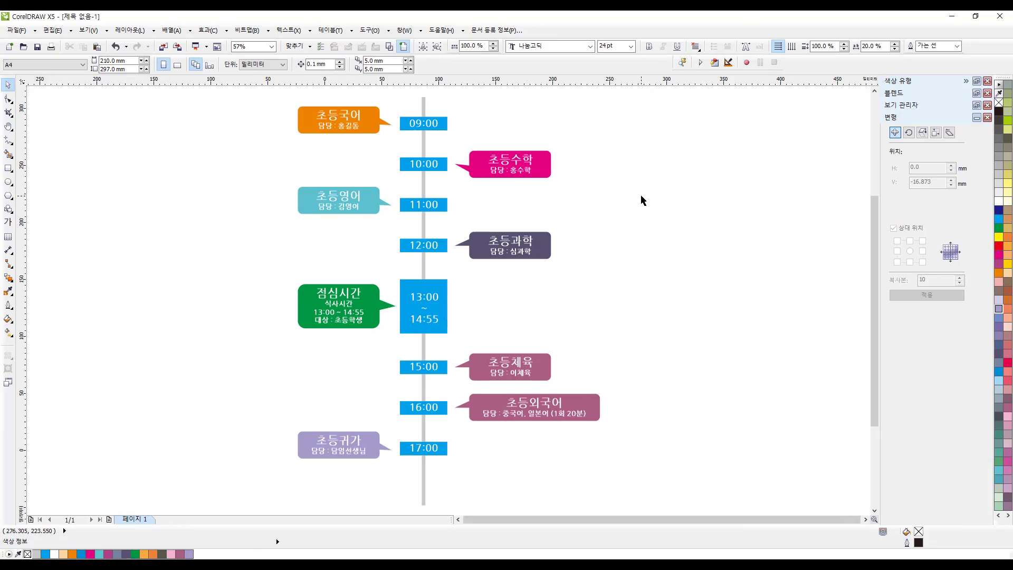